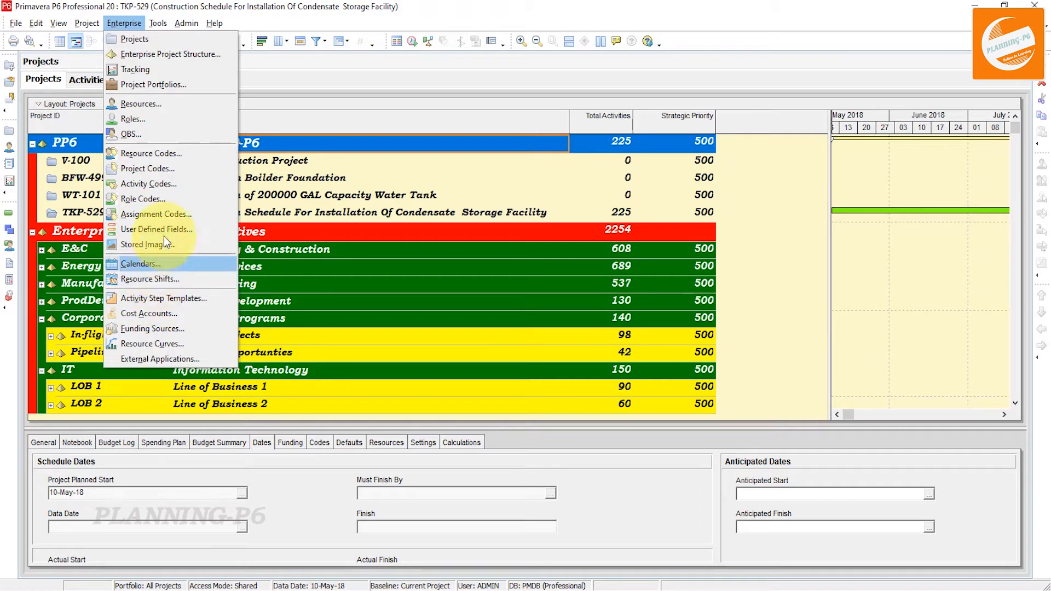
Open the Project Codes dictionary and browse the Business Process code values and its code definitions
click(163, 168)
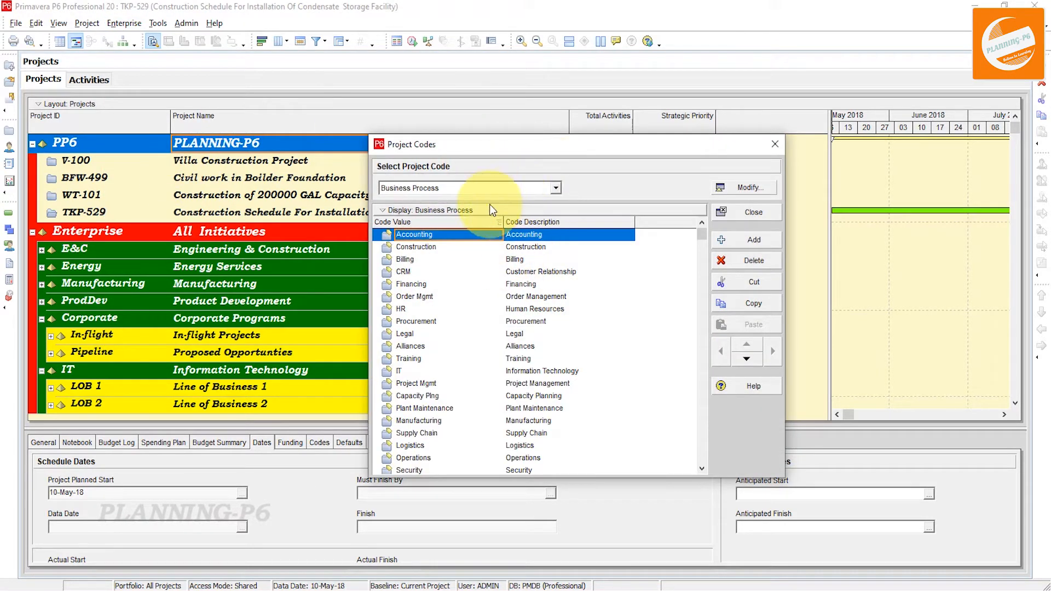
scroll(570, 301, down, 1)
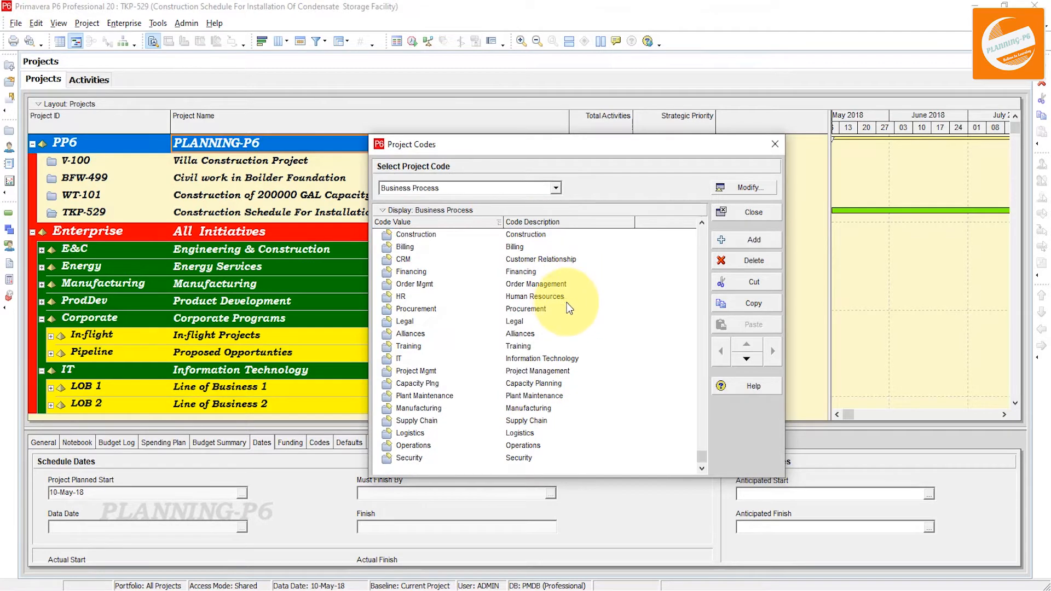
click(739, 192)
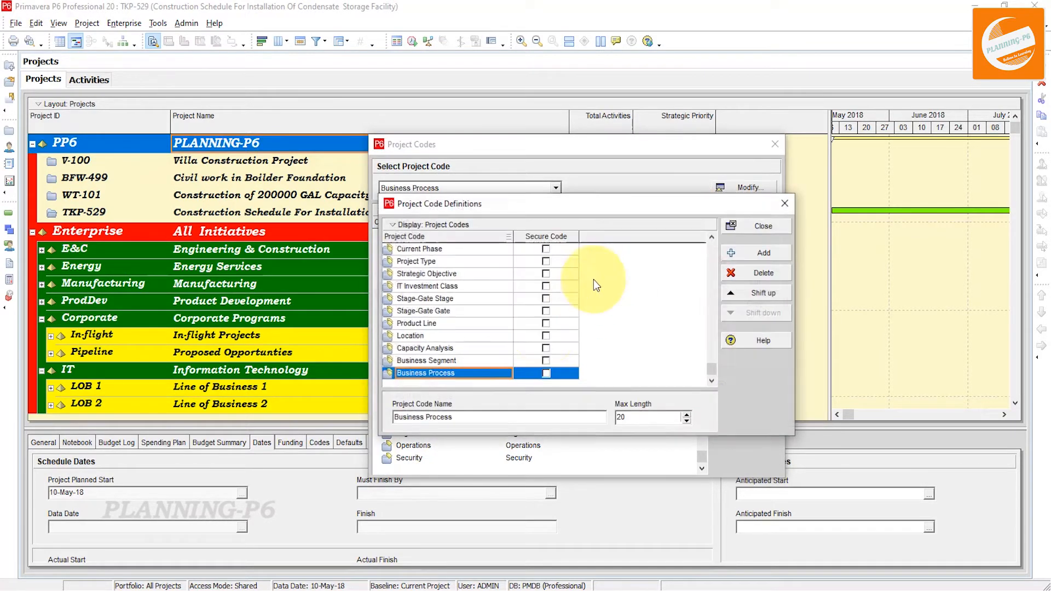
click(769, 231)
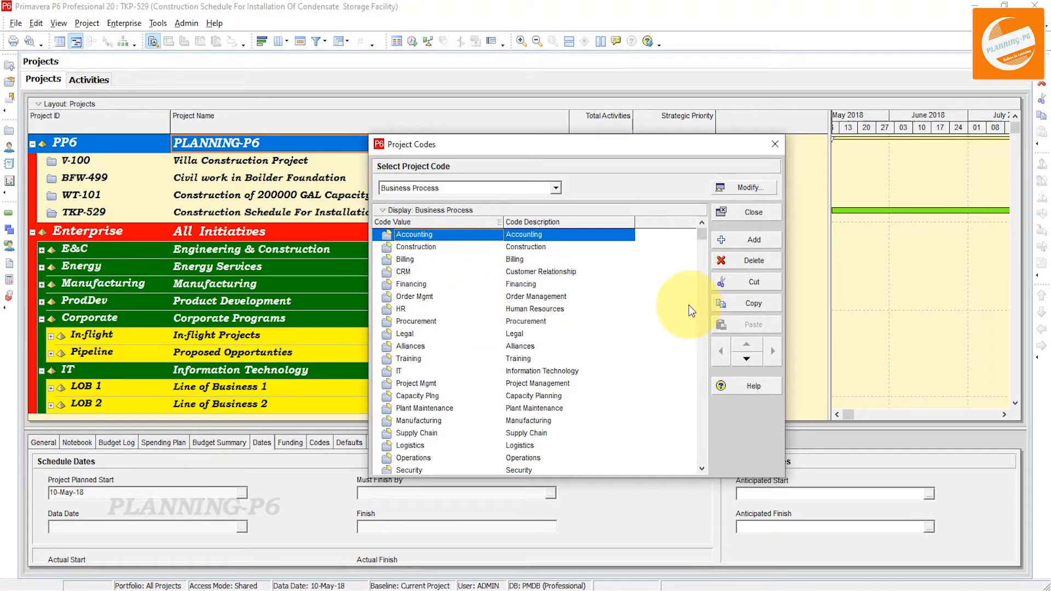
click(525, 321)
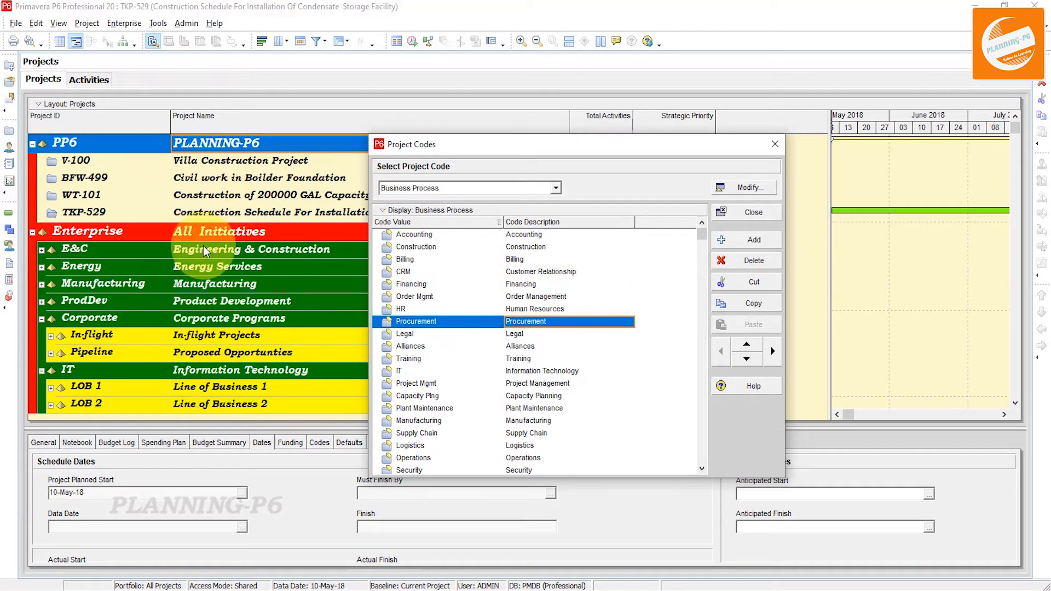
scroll(476, 355, down, 1)
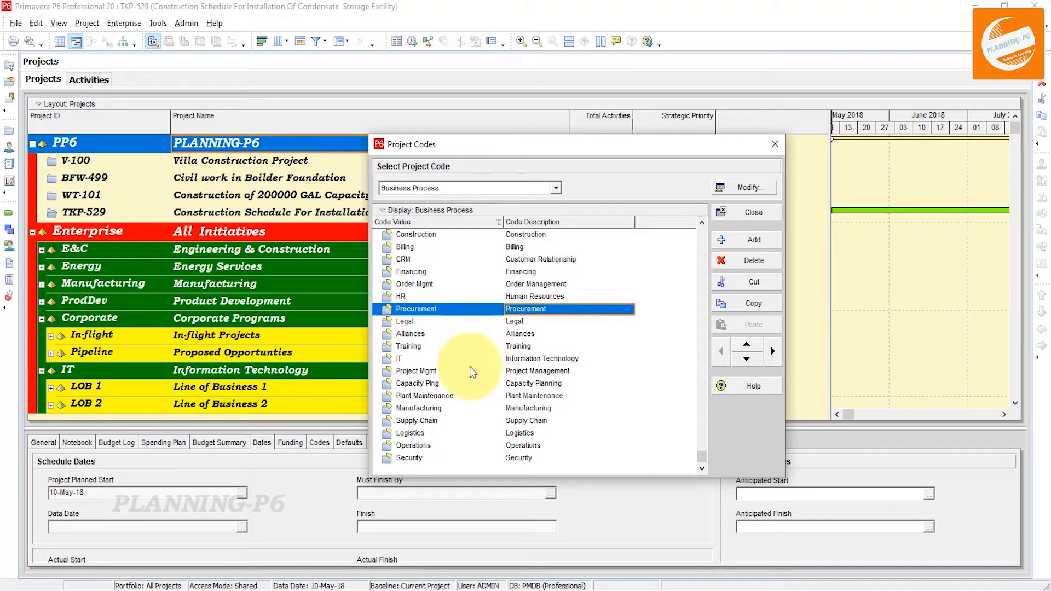
scroll(472, 373, up, 1)
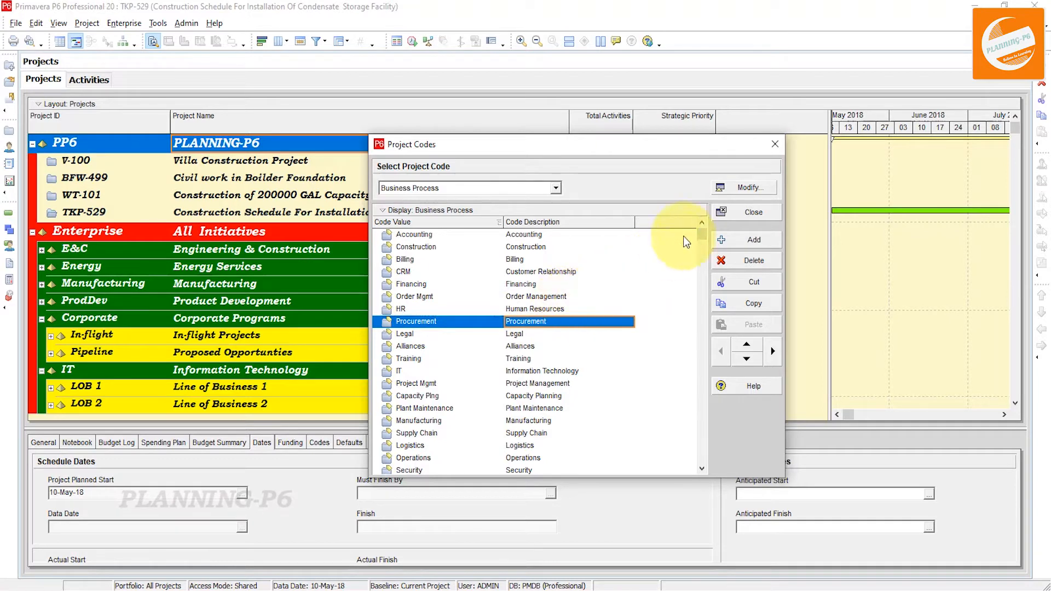
click(519, 236)
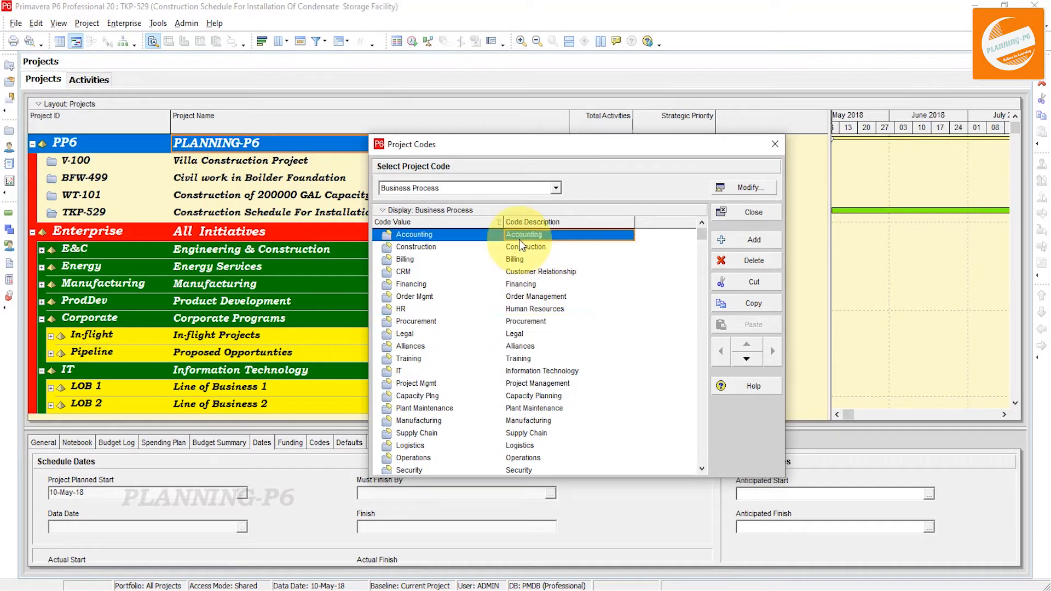
Open the project code definitions and add a new project code named Project Status
click(749, 188)
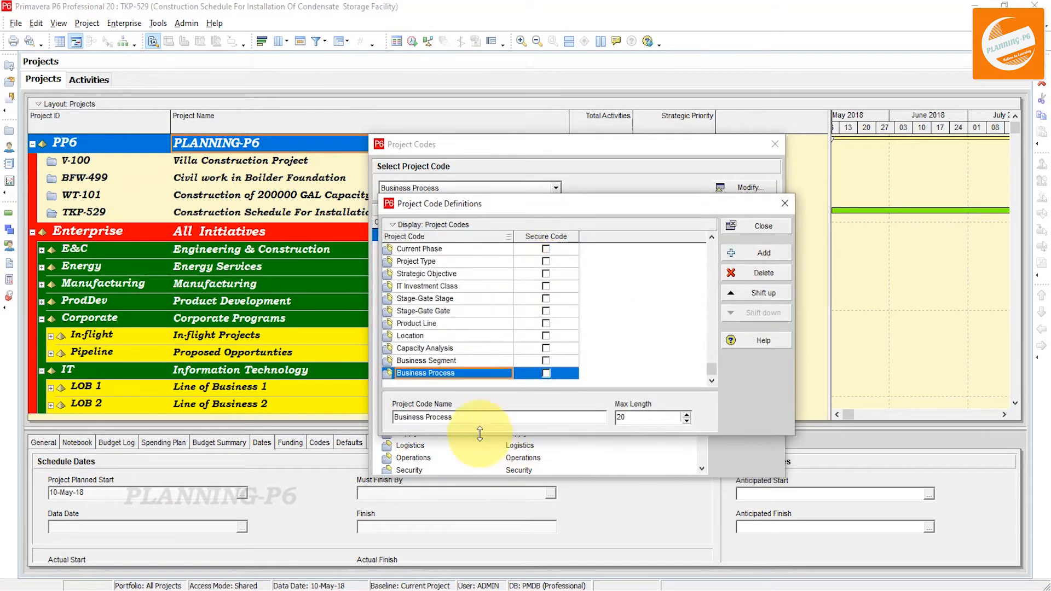
click(758, 254)
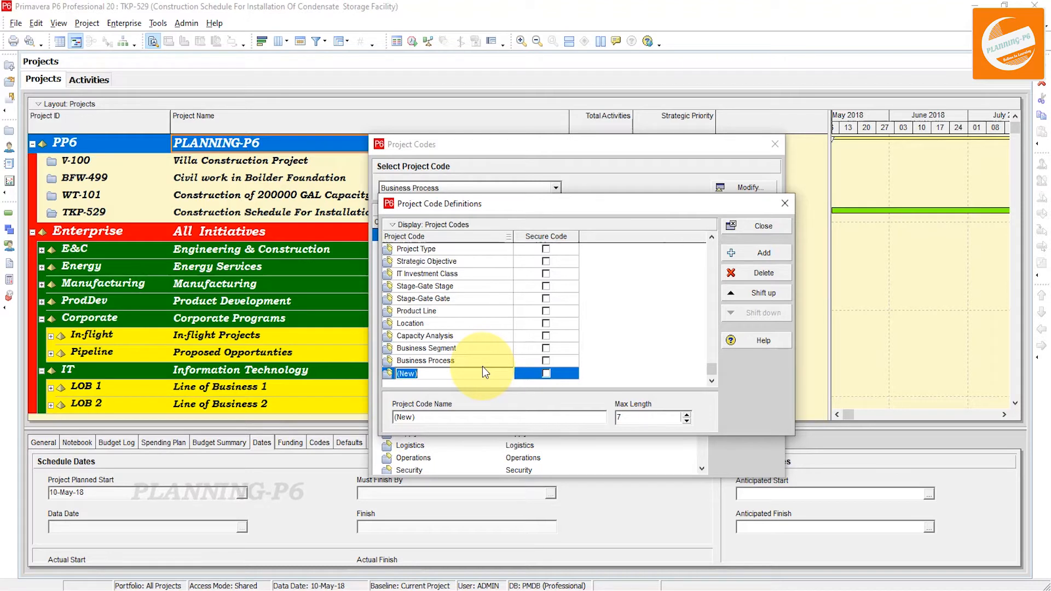
text(Pro)
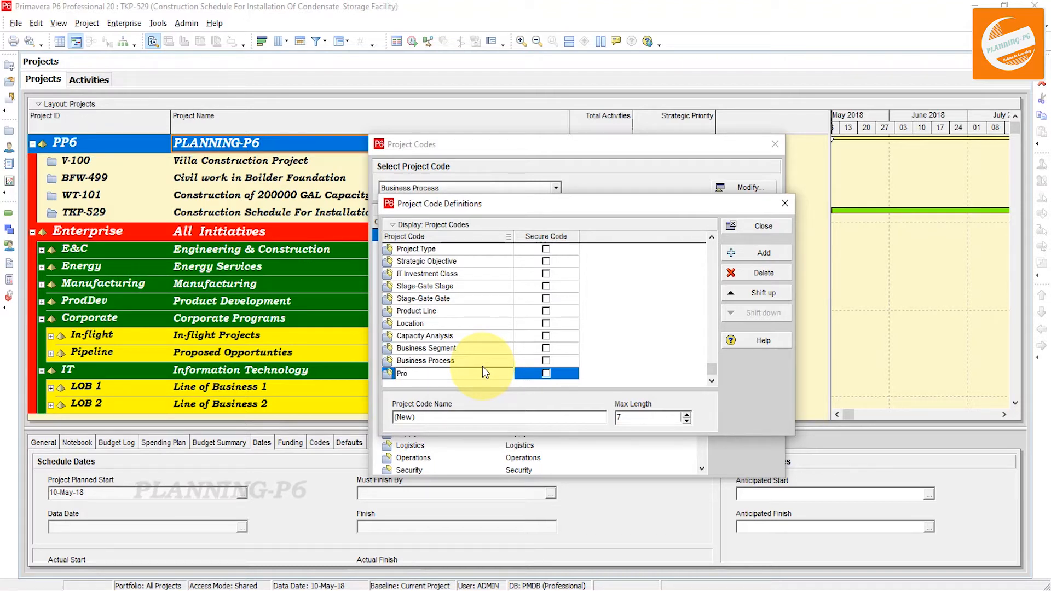
text(ject )
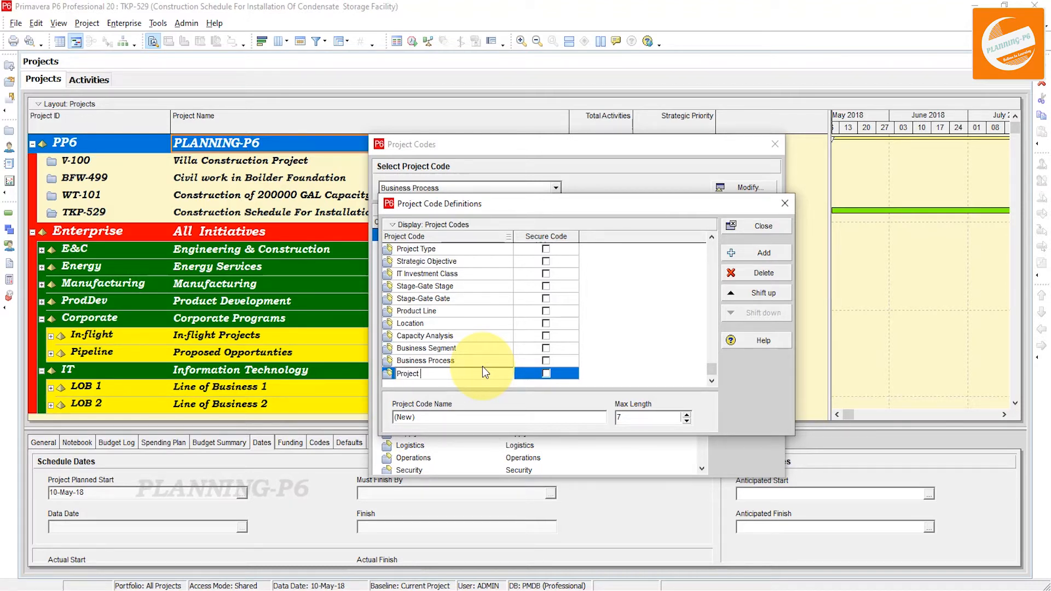
text(Sta)
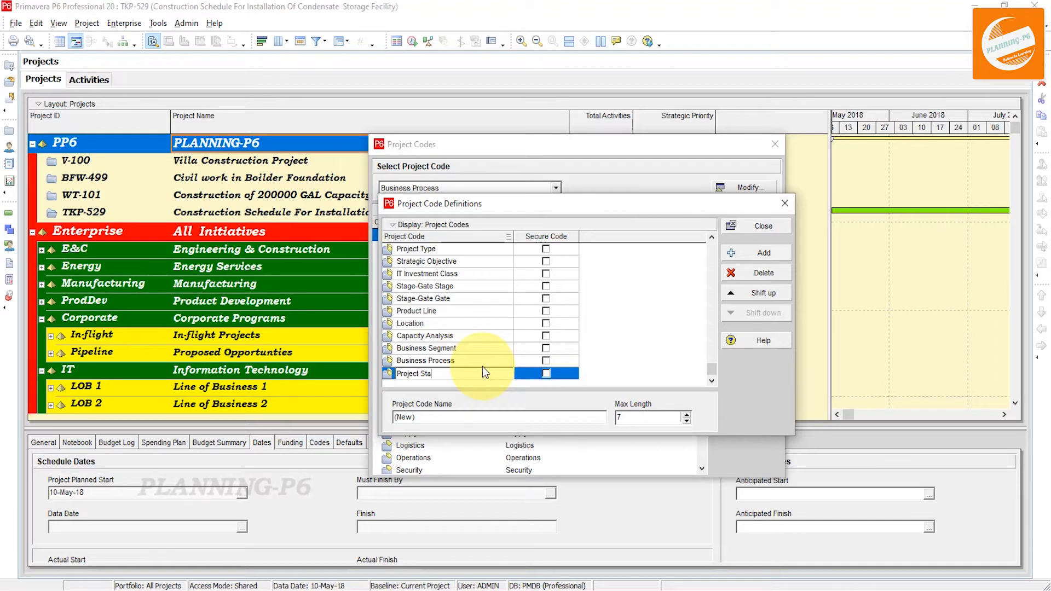
text(tus)
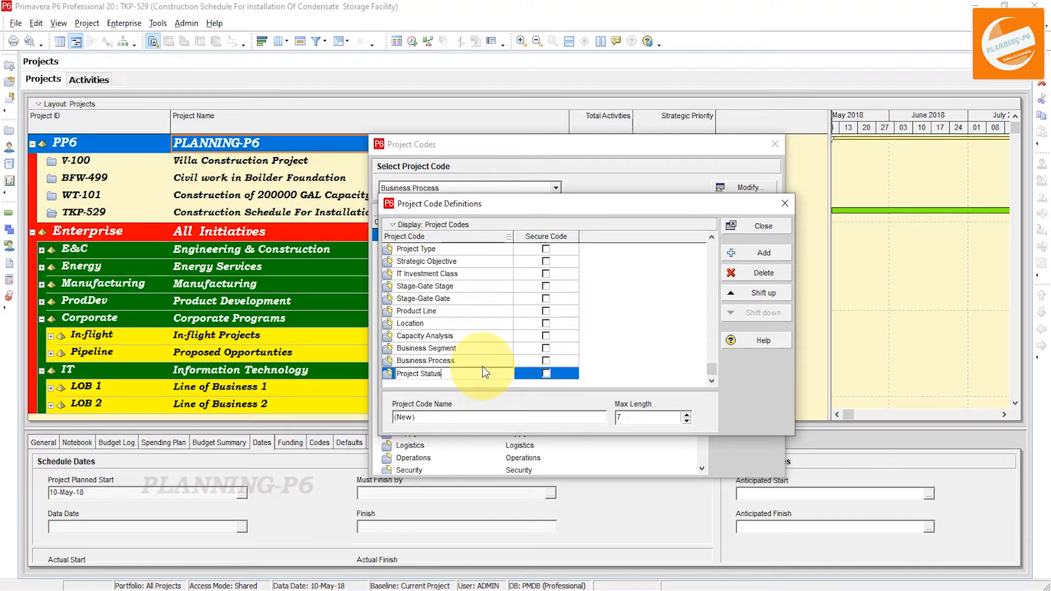
click(732, 255)
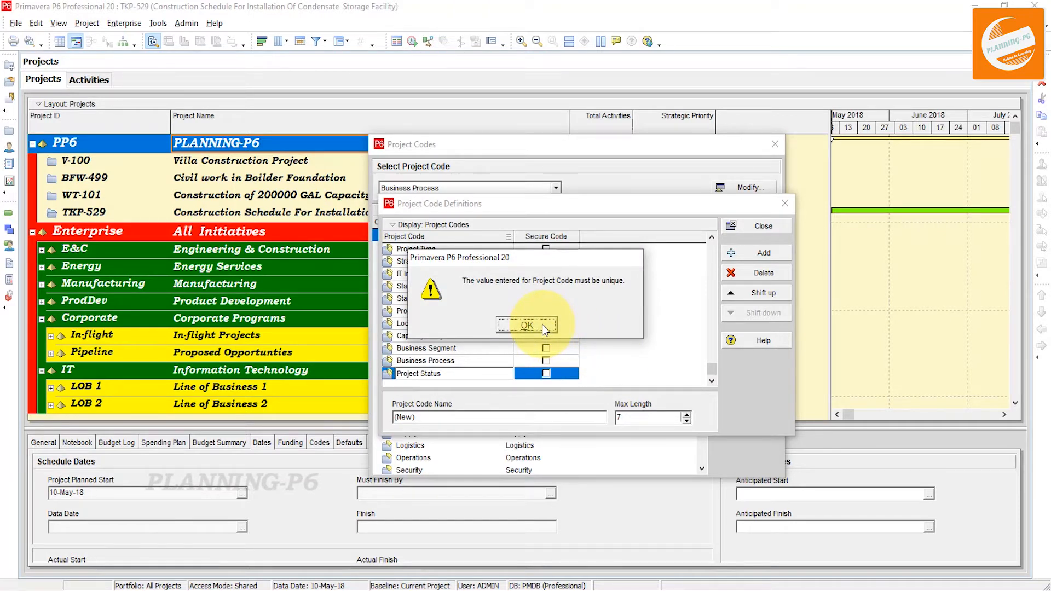
click(527, 325)
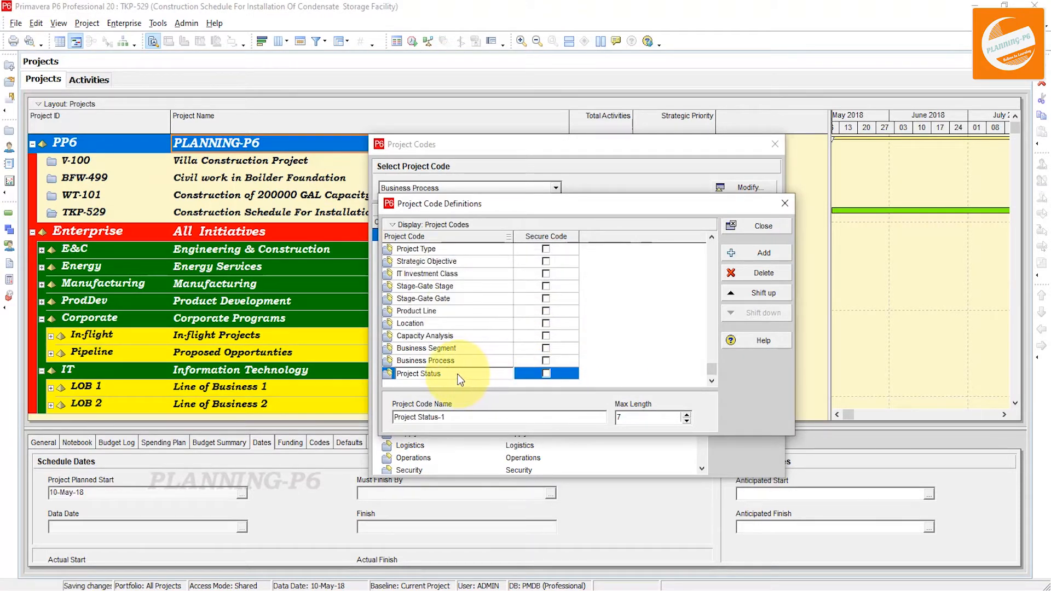
Add another project code named Schedule Status
click(527, 335)
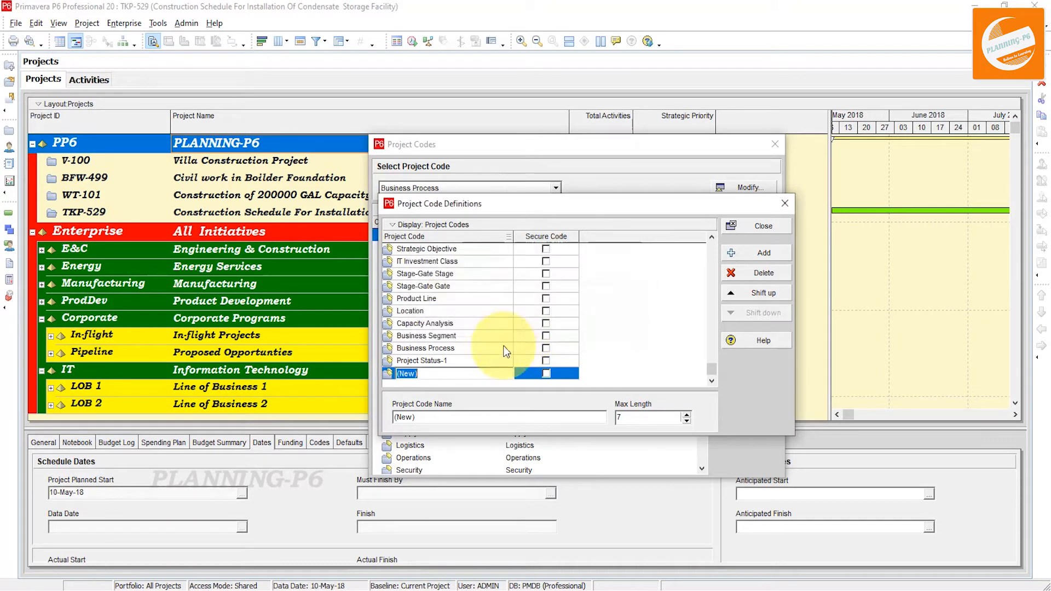
click(542, 372)
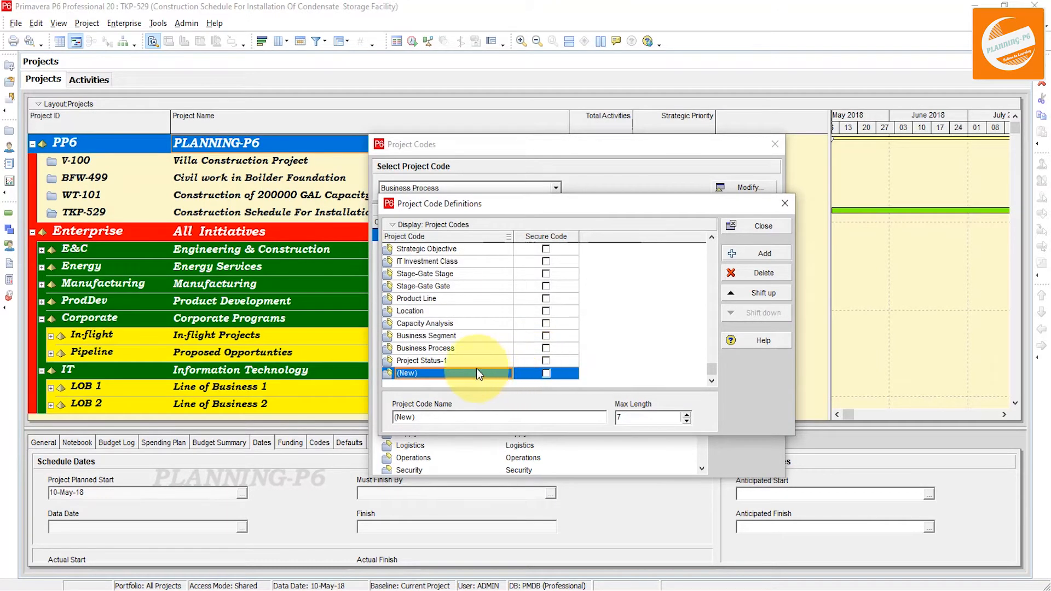
click(458, 361)
click(458, 360)
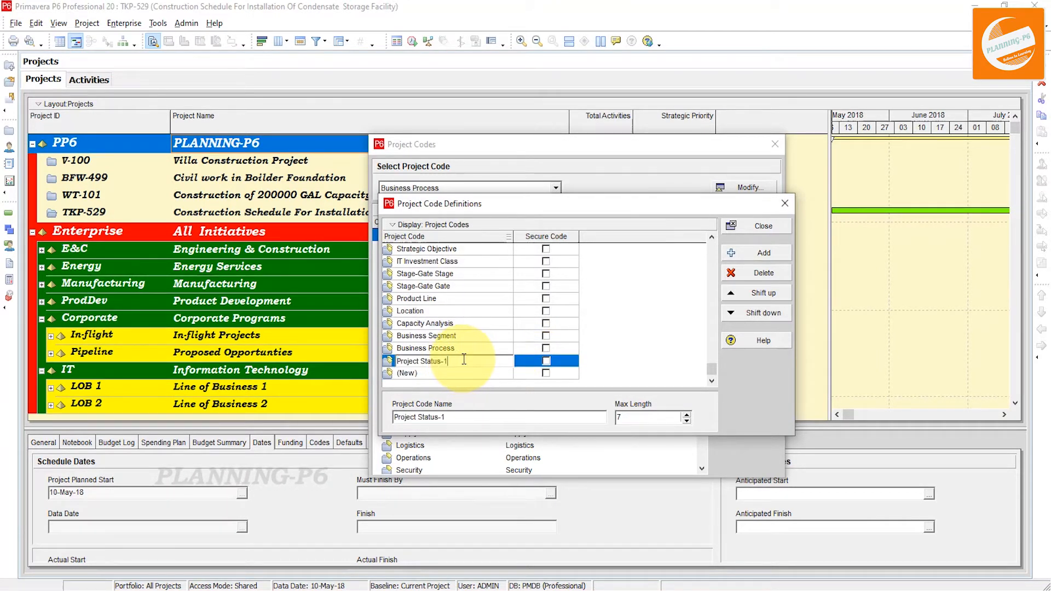
click(469, 374)
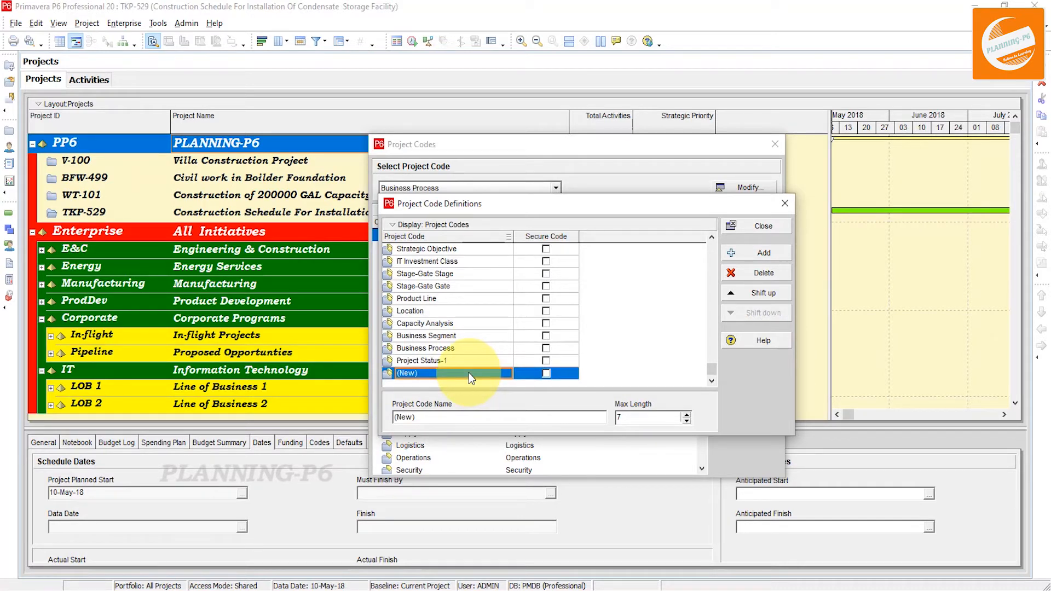
text(Sche)
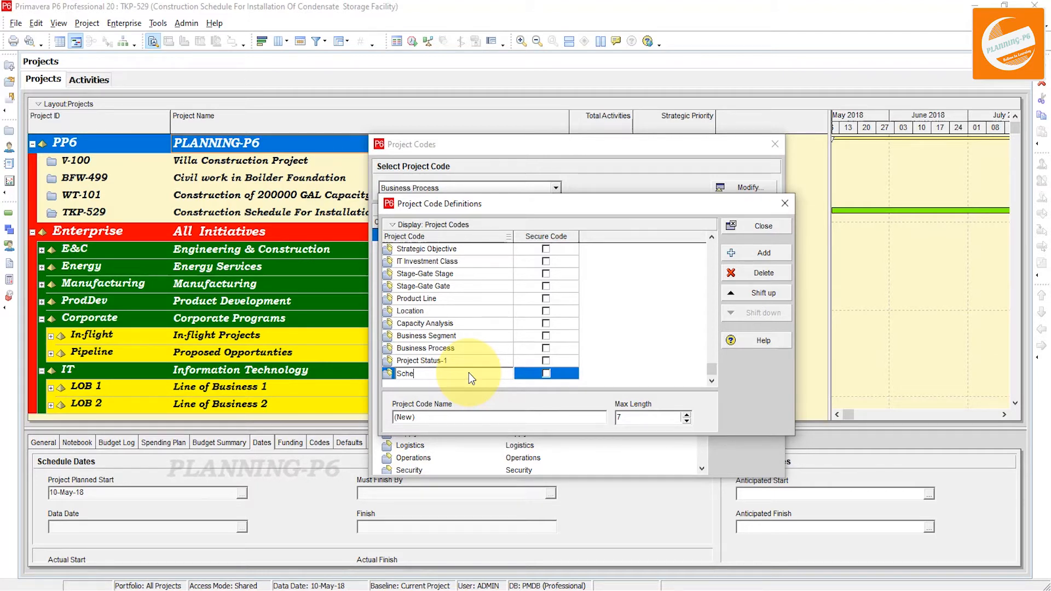
text(cdule S)
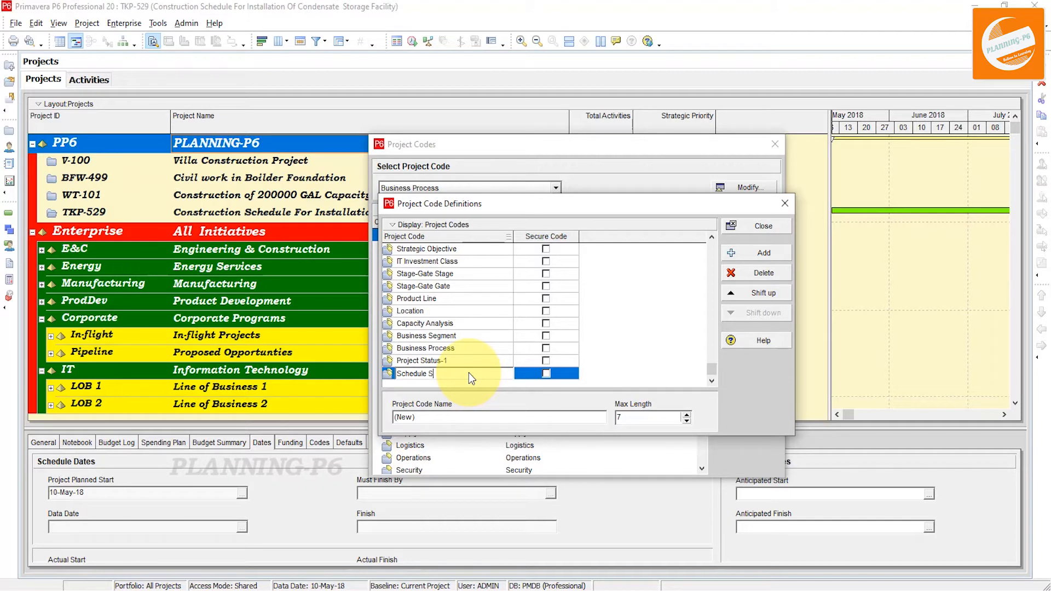
text(tatus)
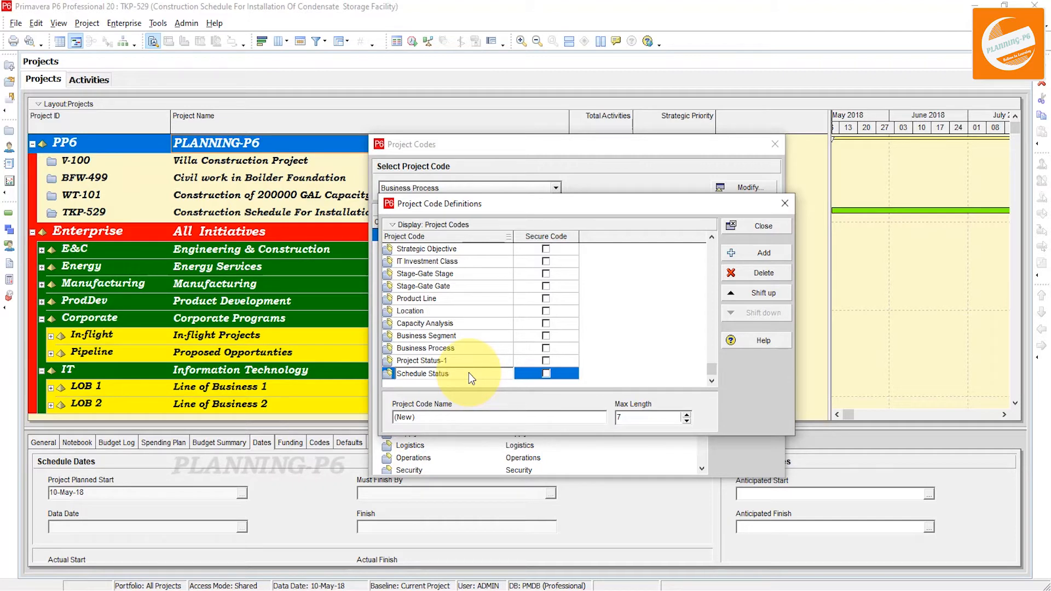
key(Return)
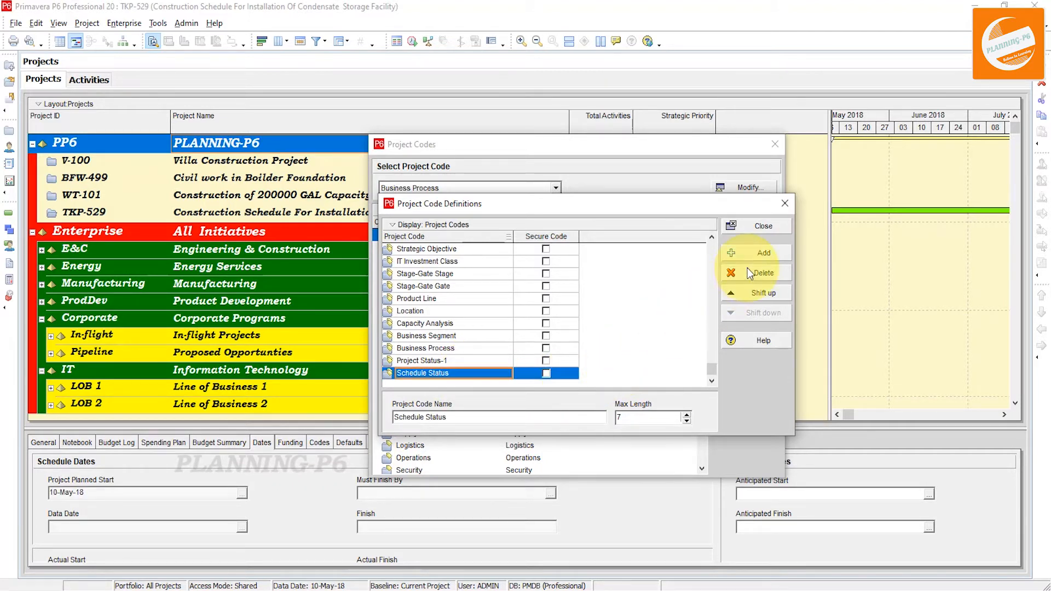
Add a project code named Sectors
click(755, 255)
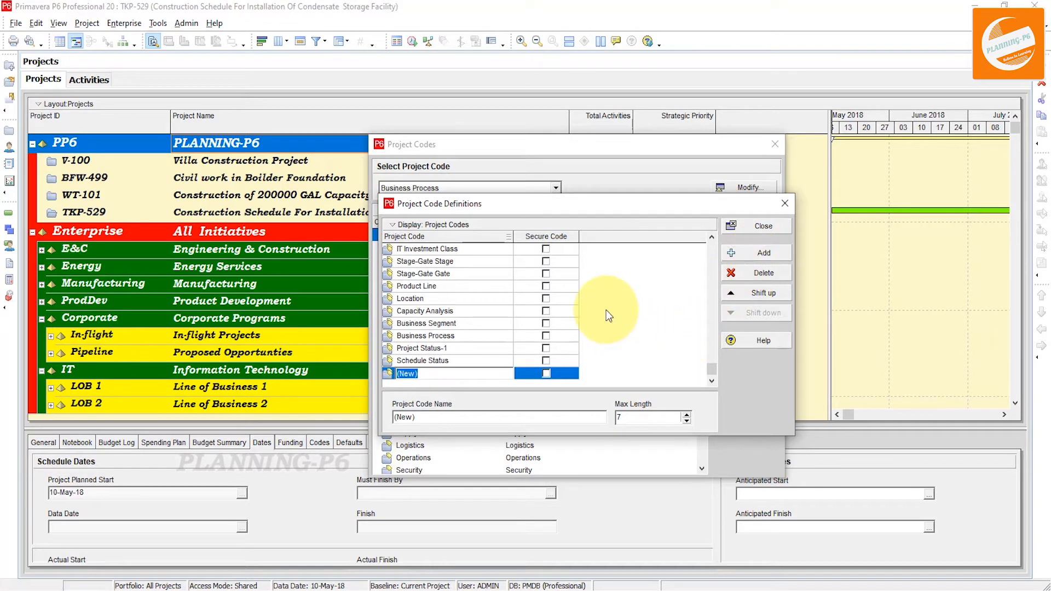
text(Sectors)
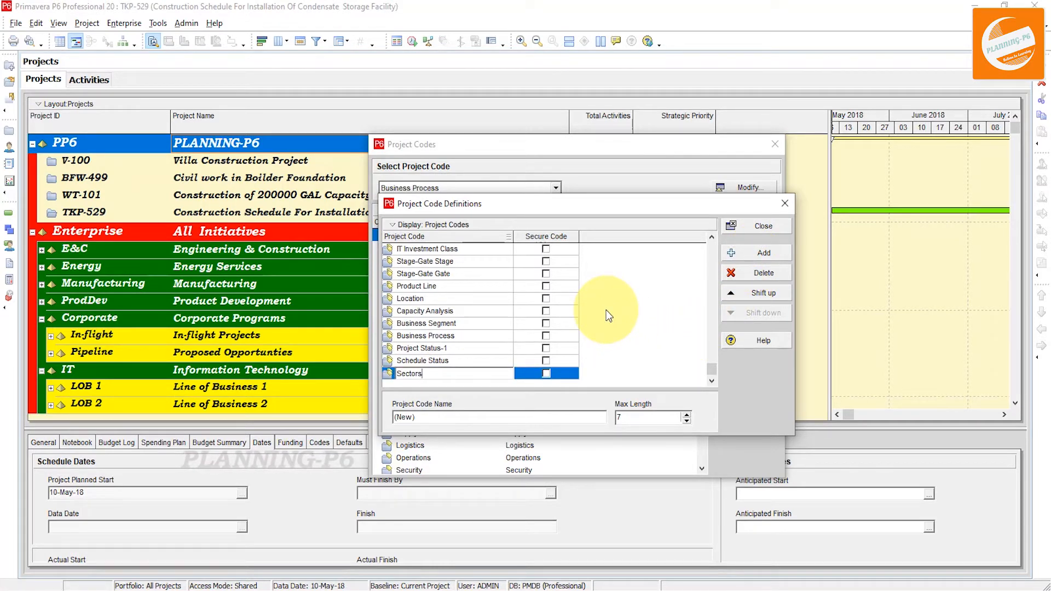
key(Return)
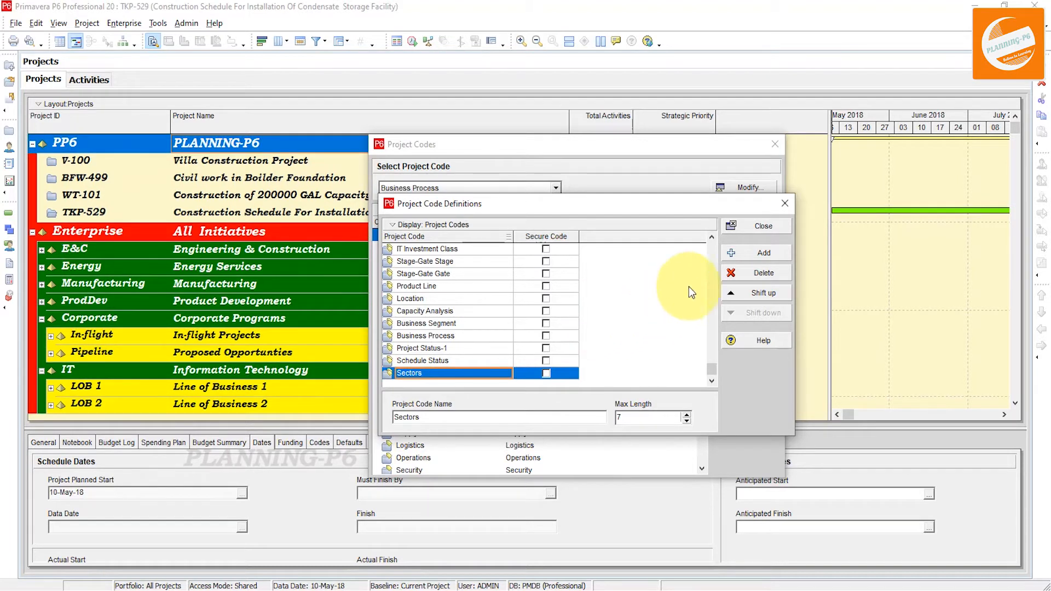
Add a project code named Project Location and close the code definitions
click(764, 256)
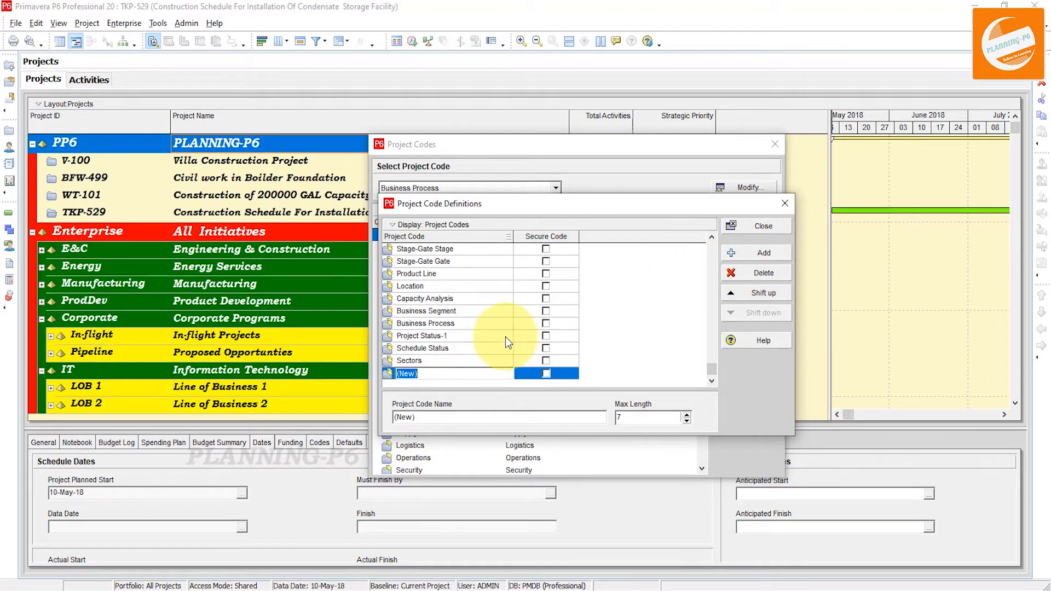
text(Project)
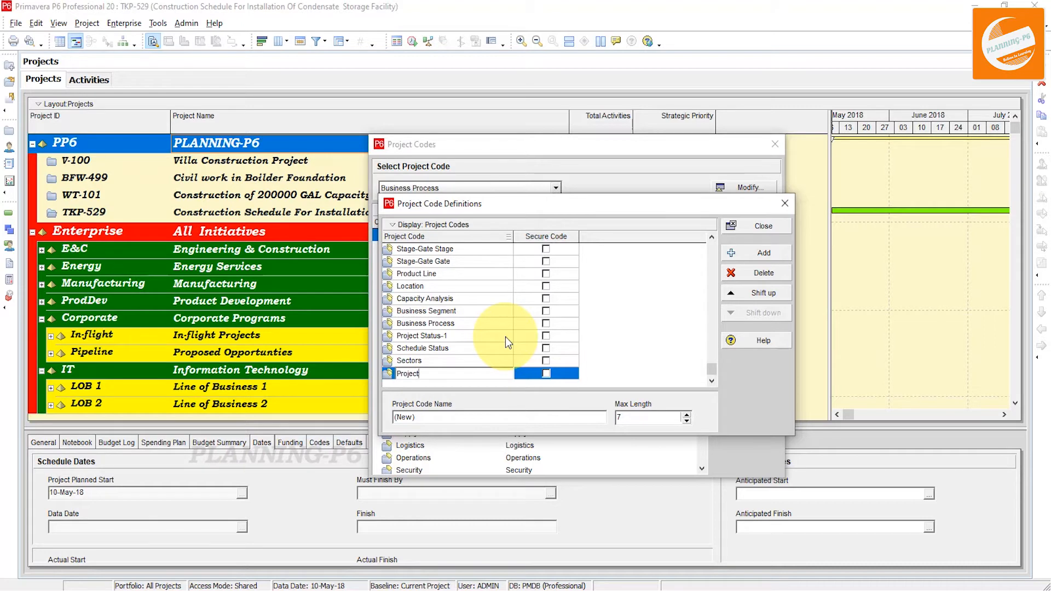
text( Locat)
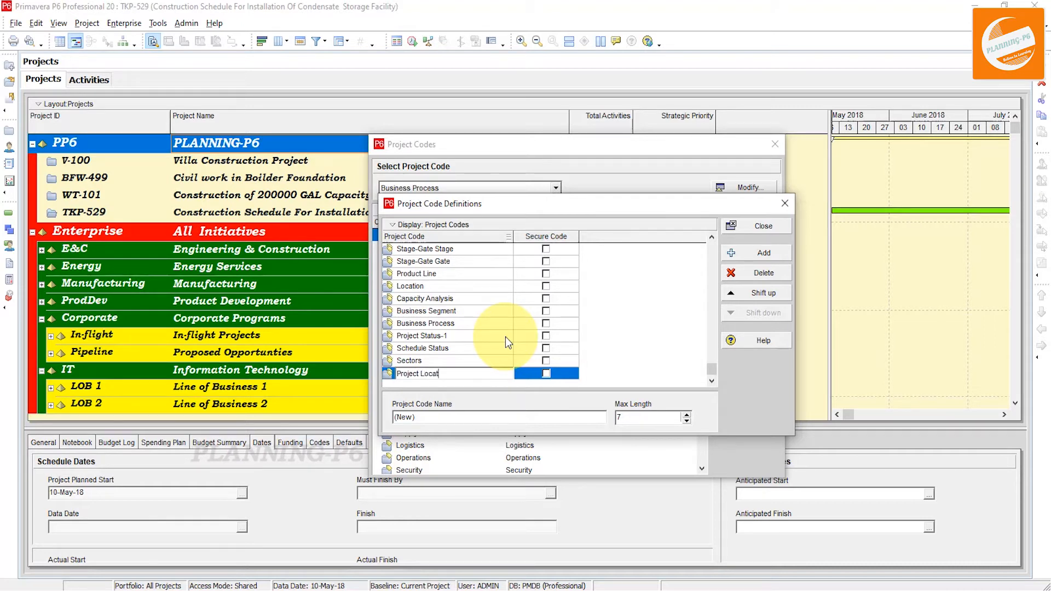
text(ion)
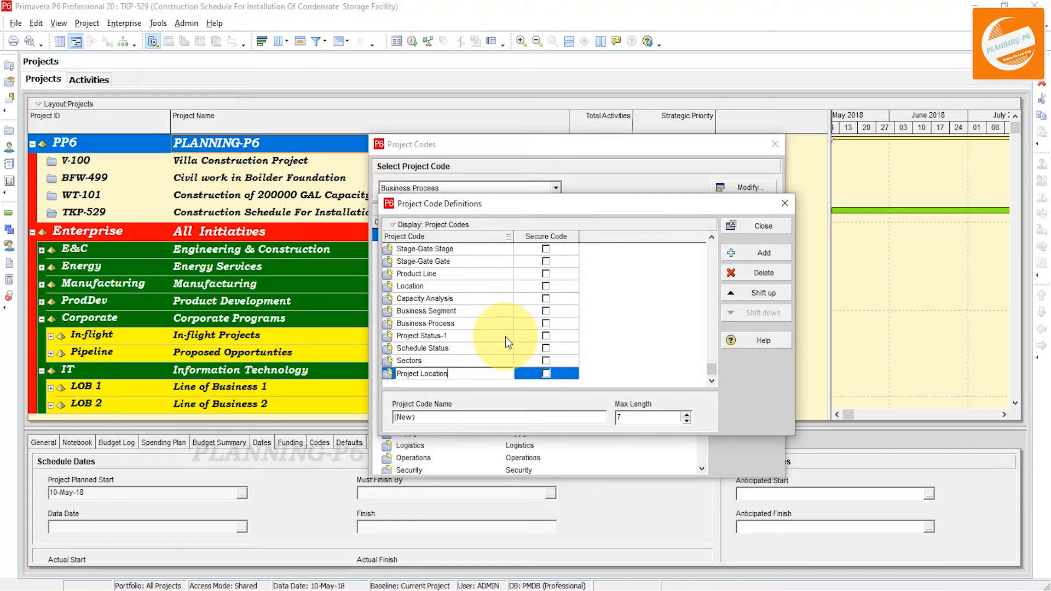
click(639, 375)
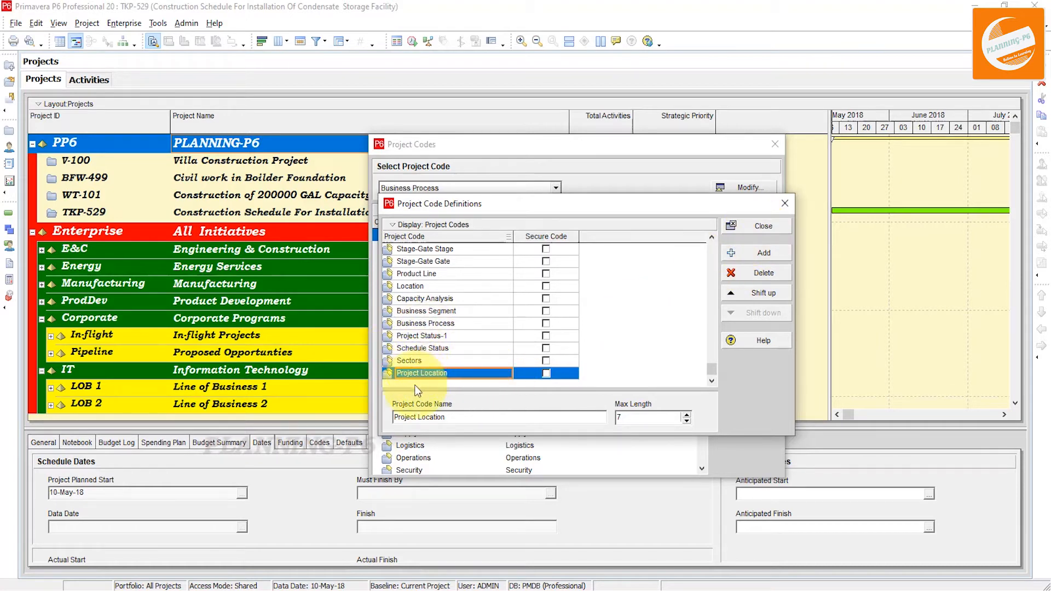
click(756, 227)
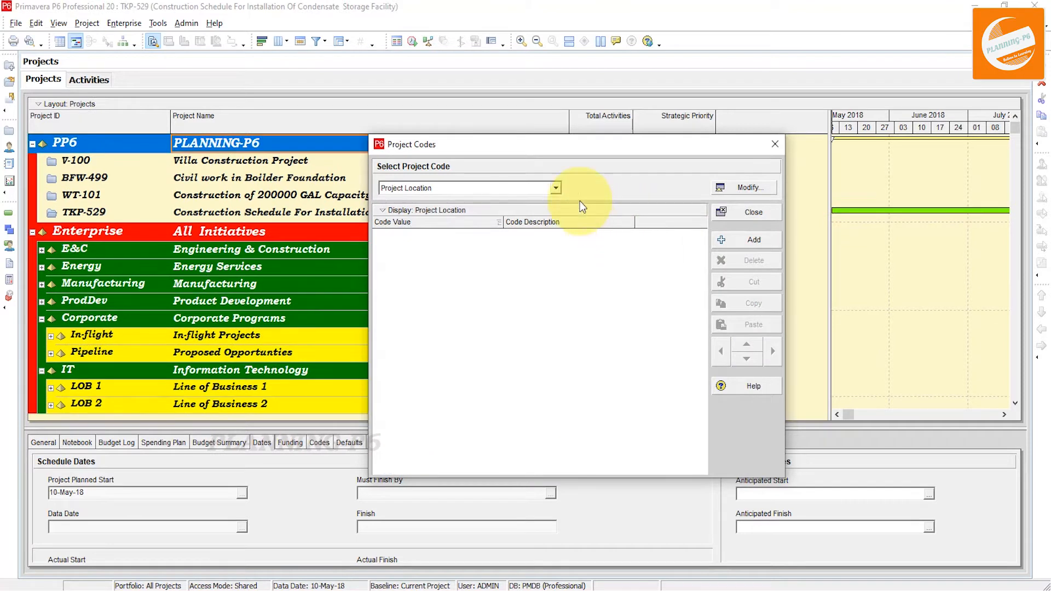
Switch to the Project Status-1 code and add a value Comp with description Completed
click(555, 188)
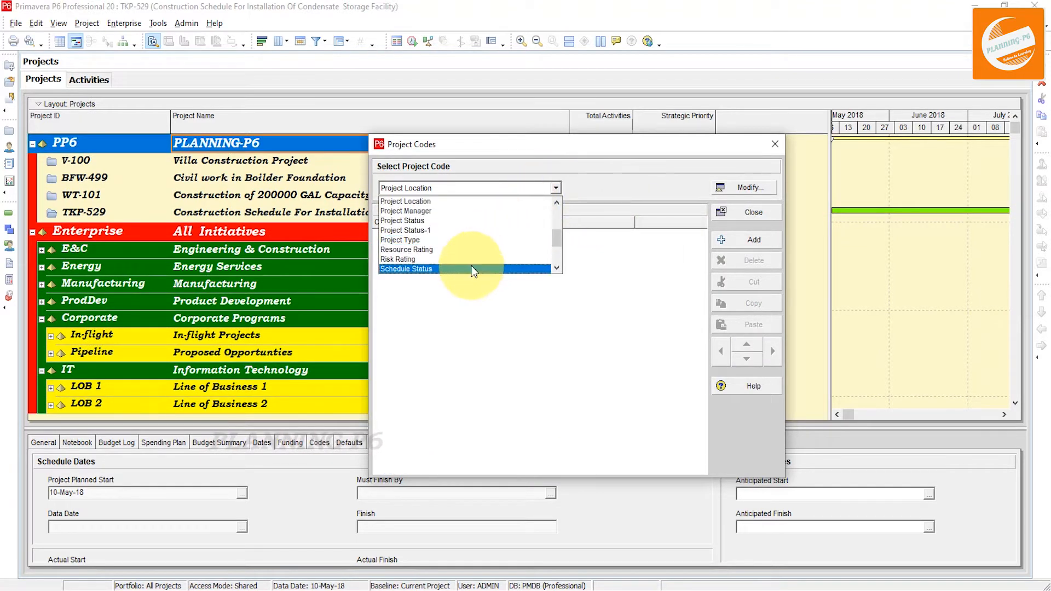
scroll(459, 251, up, 3)
scroll(459, 251, down, 2)
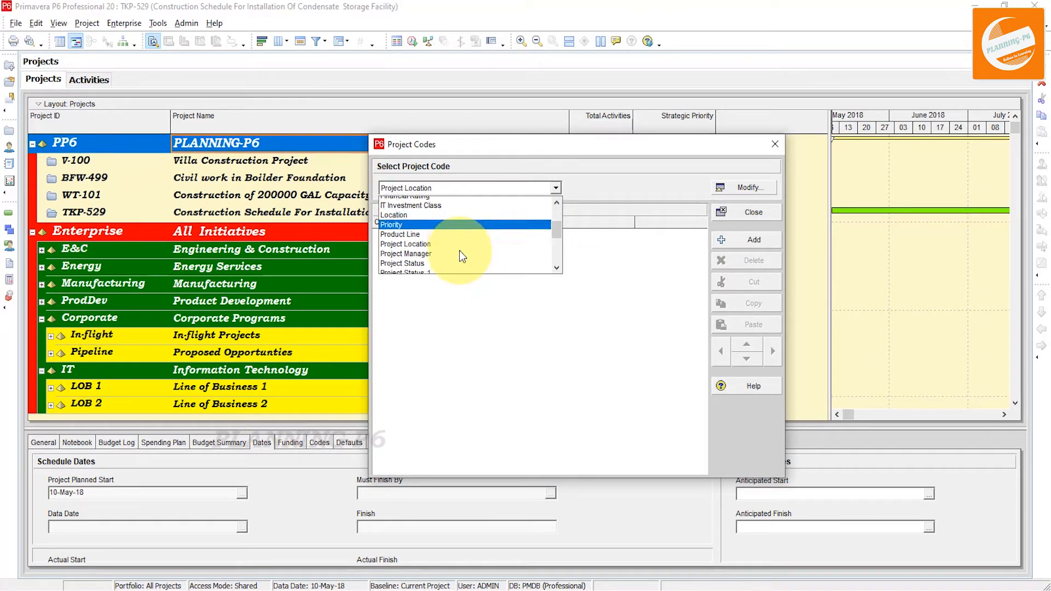
scroll(459, 250, down, 1)
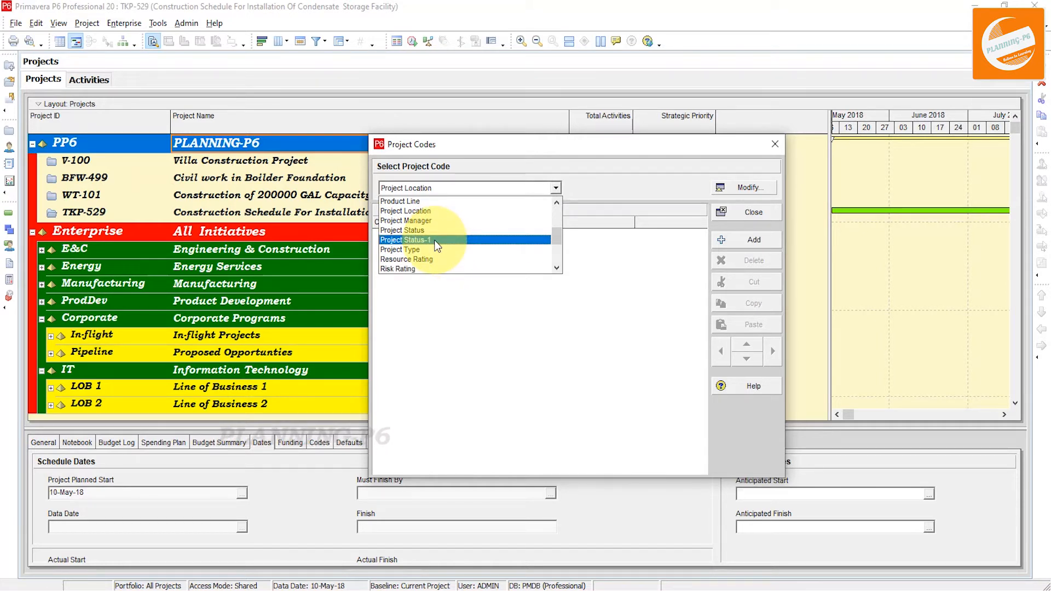
click(437, 241)
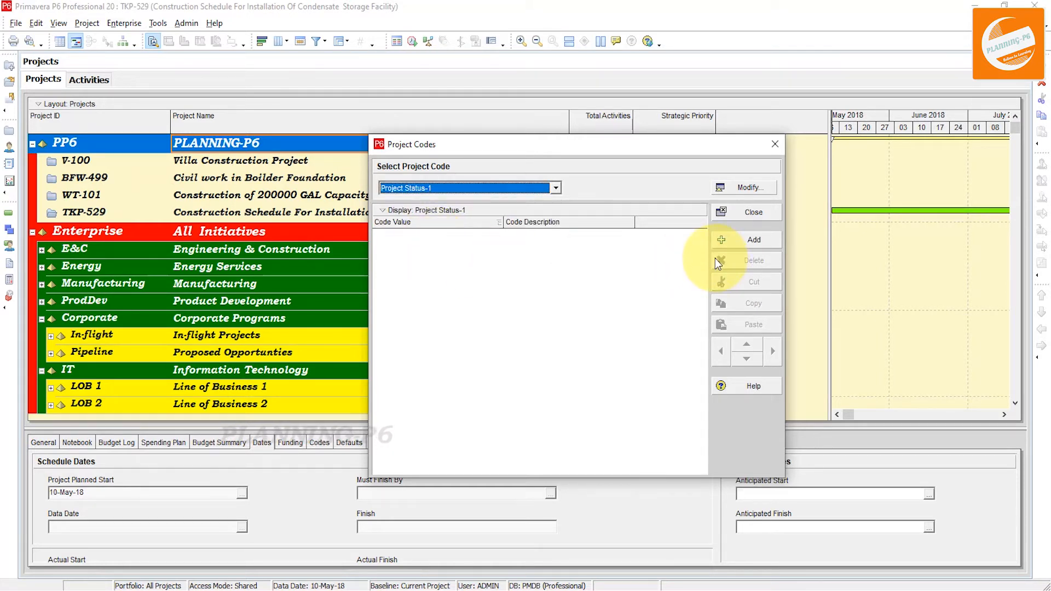
click(745, 241)
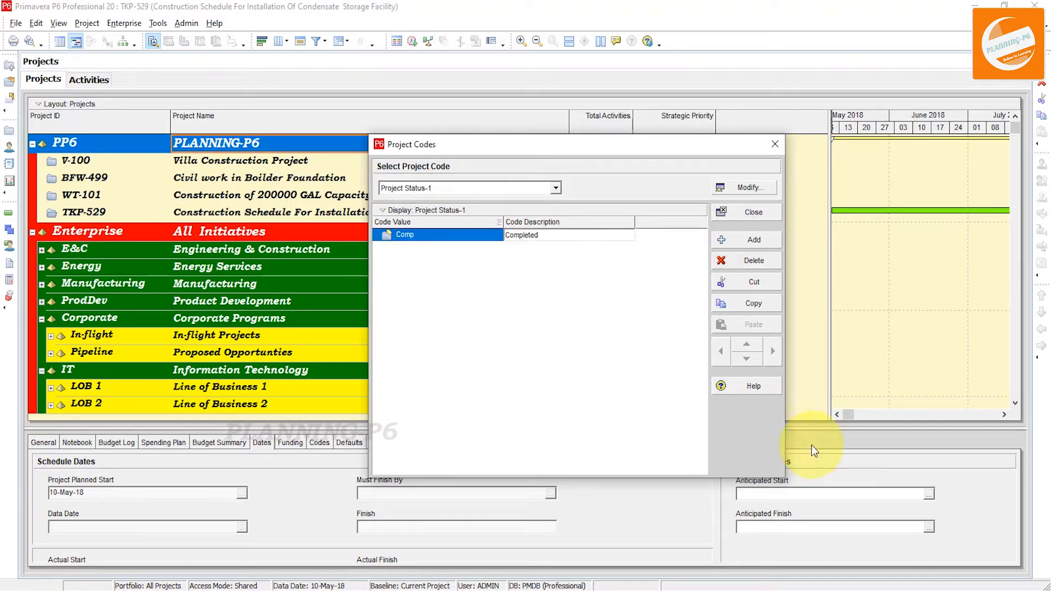
key(Return)
Add a code value UCon with description Under Construction
click(737, 244)
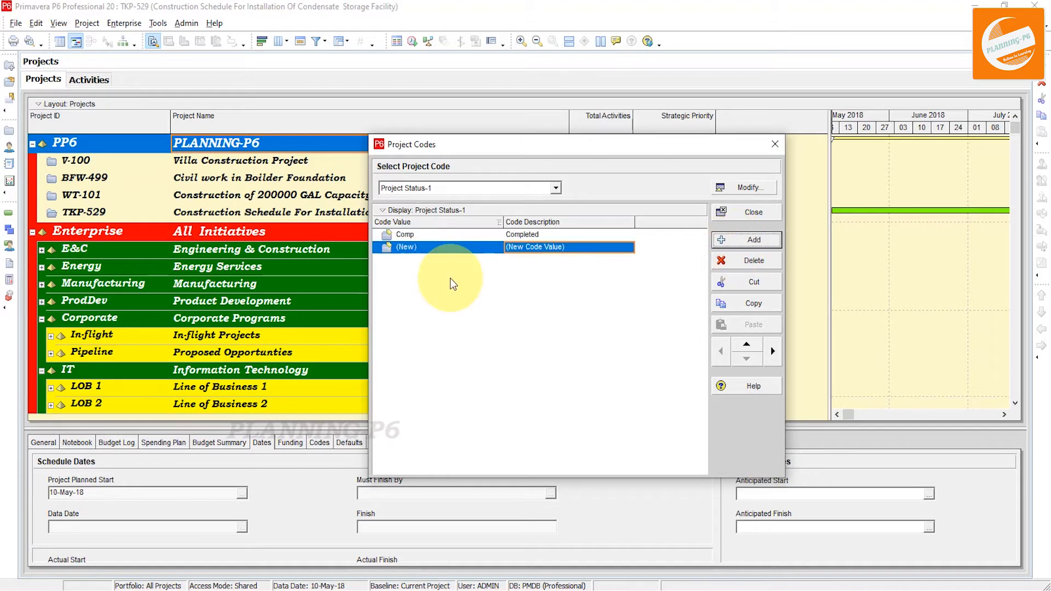
click(423, 249)
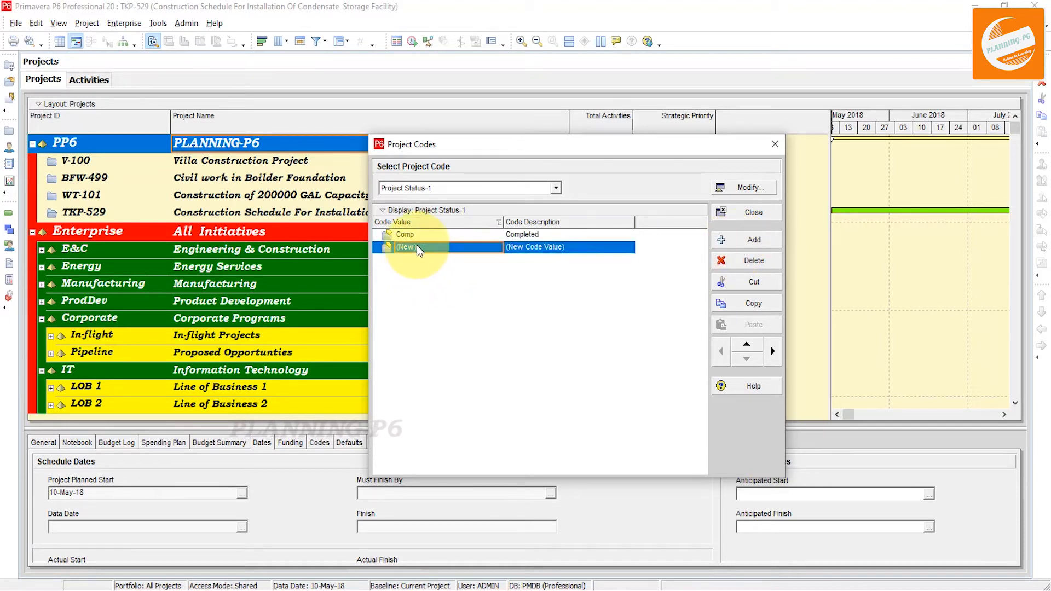
text(UCon)
key(Tab)
text(Under Con)
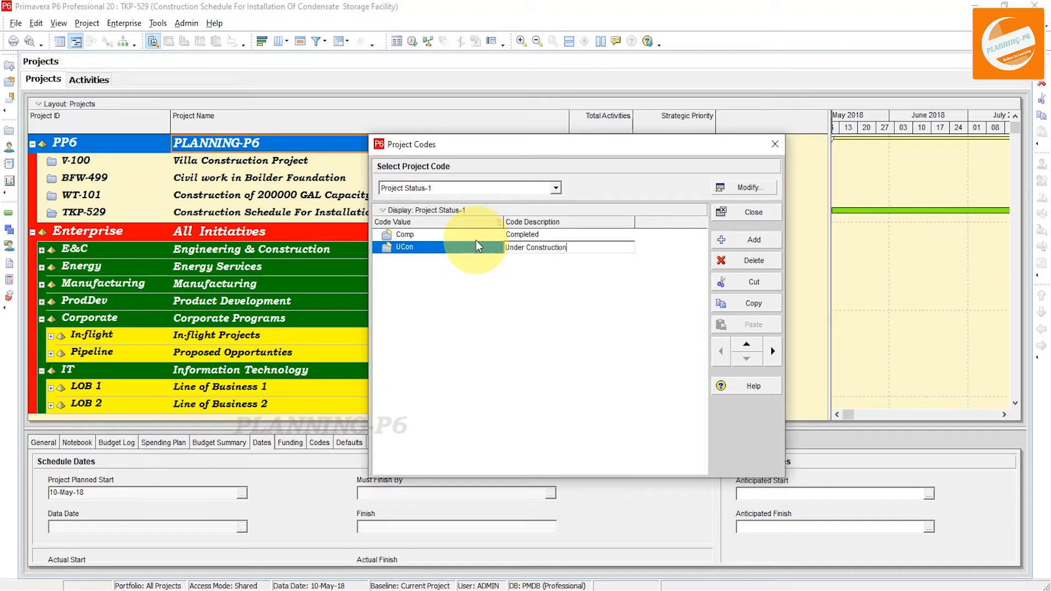
text(struction)
Add a code value DIS with description Delay In Status
click(734, 240)
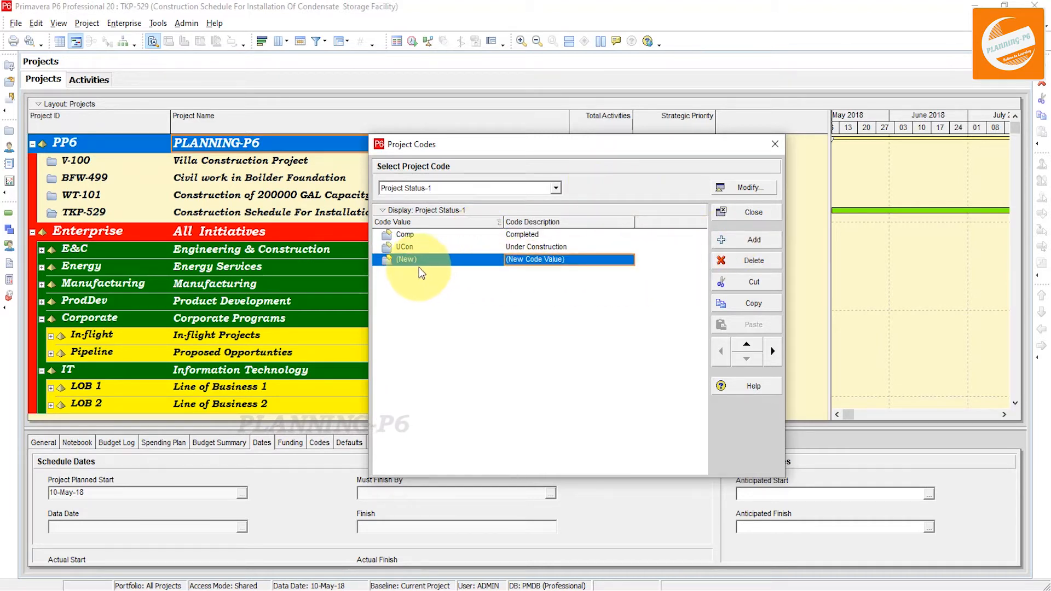
text(DIS)
click(583, 260)
text(Delay In Status)
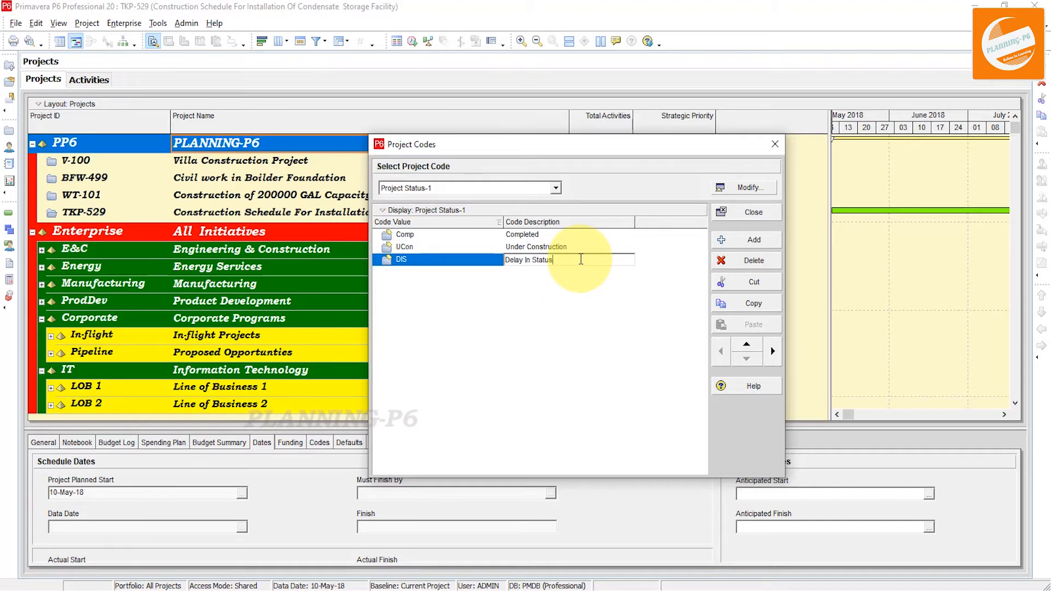
click(495, 301)
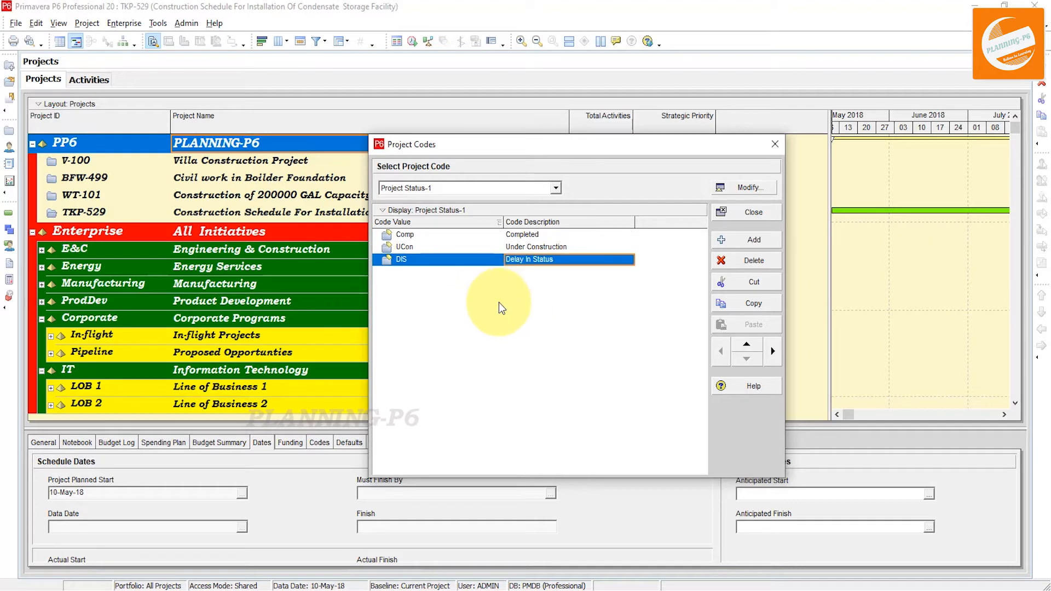
click(749, 241)
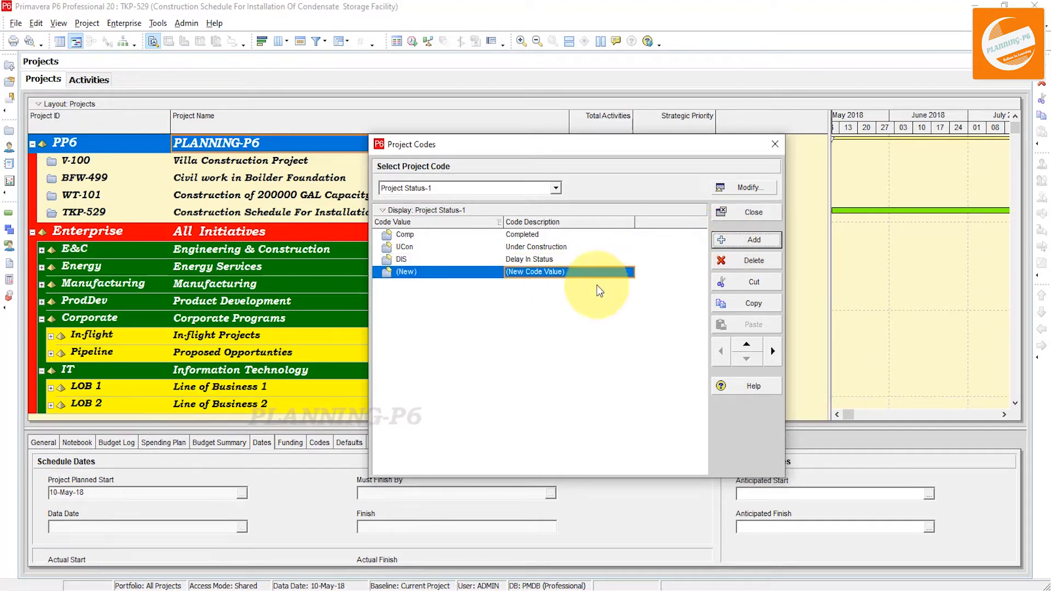
click(433, 273)
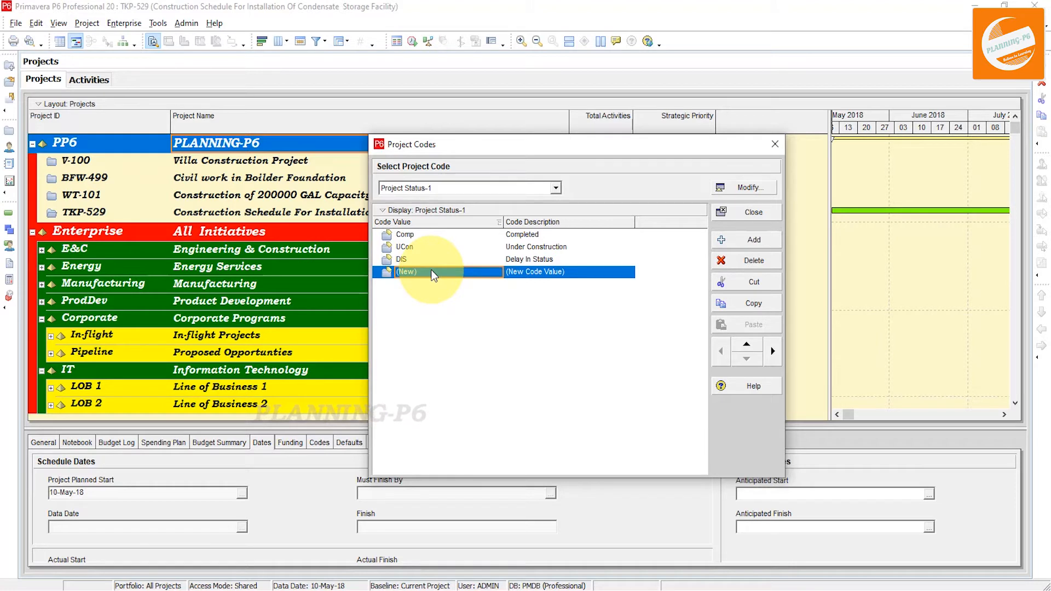
click(747, 261)
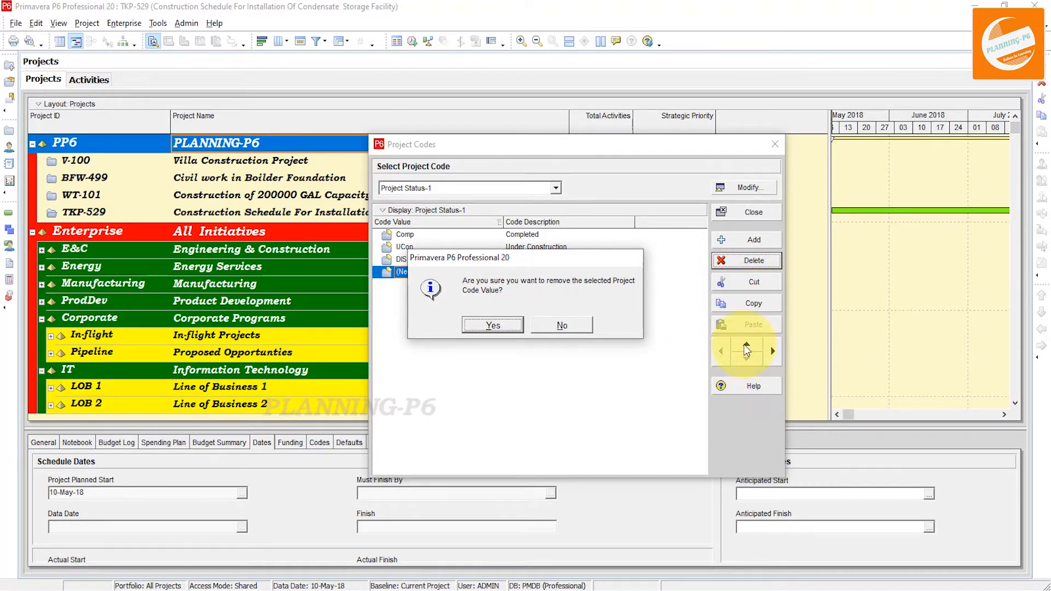
click(494, 327)
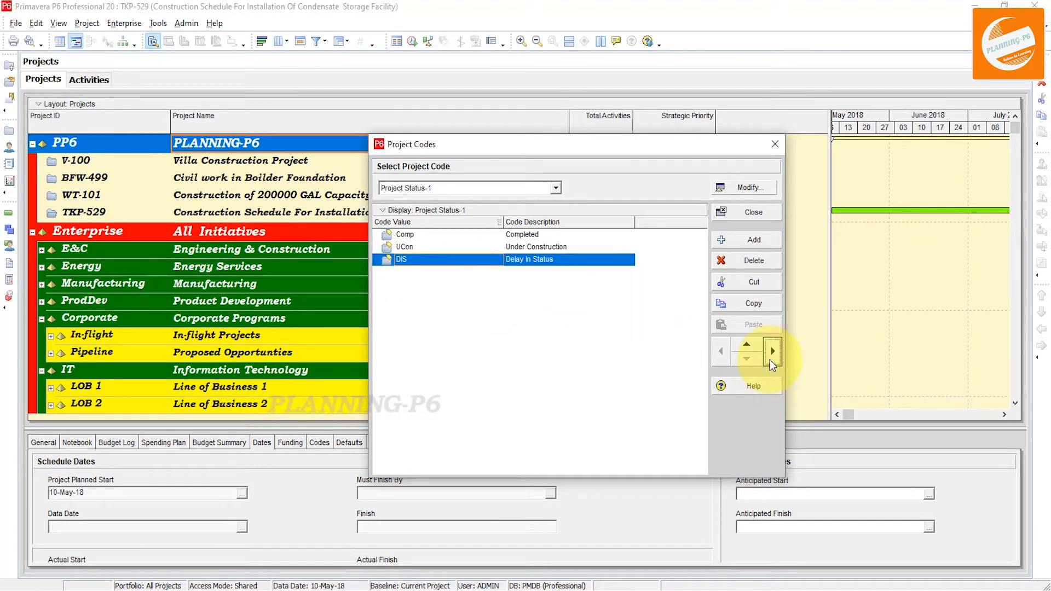
Shift the DIS value one level under UCon and back out again
click(771, 358)
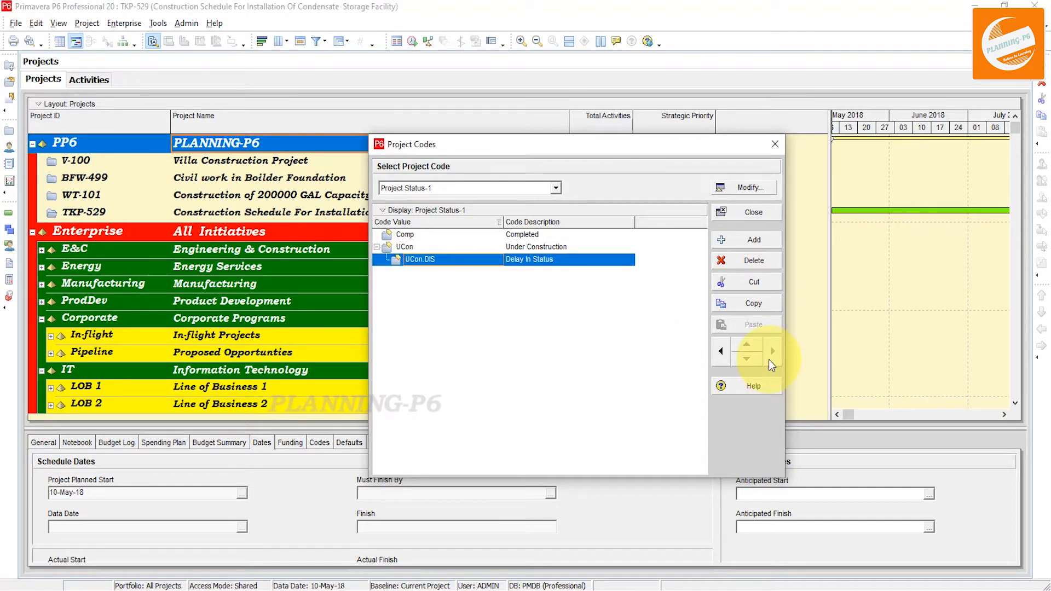
click(718, 359)
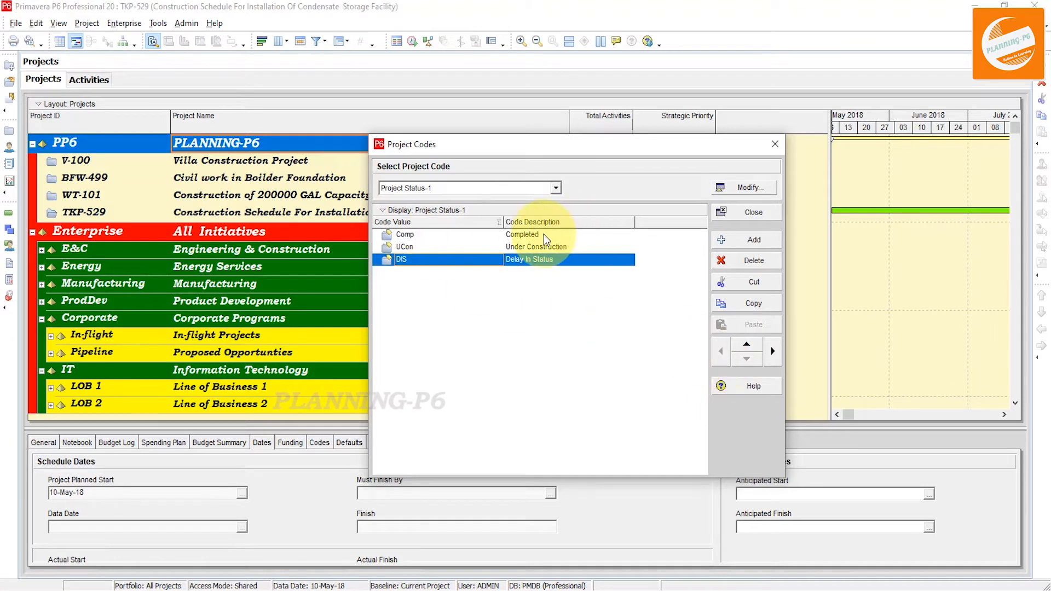
Switch the code values to chart view, examine the chart box template, and return to table view
click(494, 212)
click(503, 216)
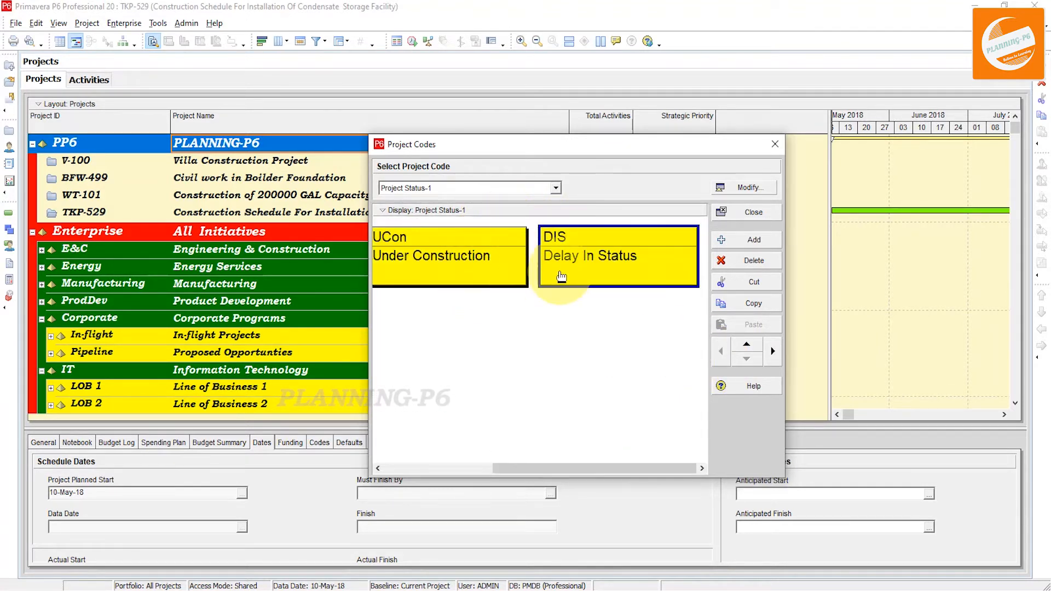
drag(548, 479, 454, 469)
click(496, 212)
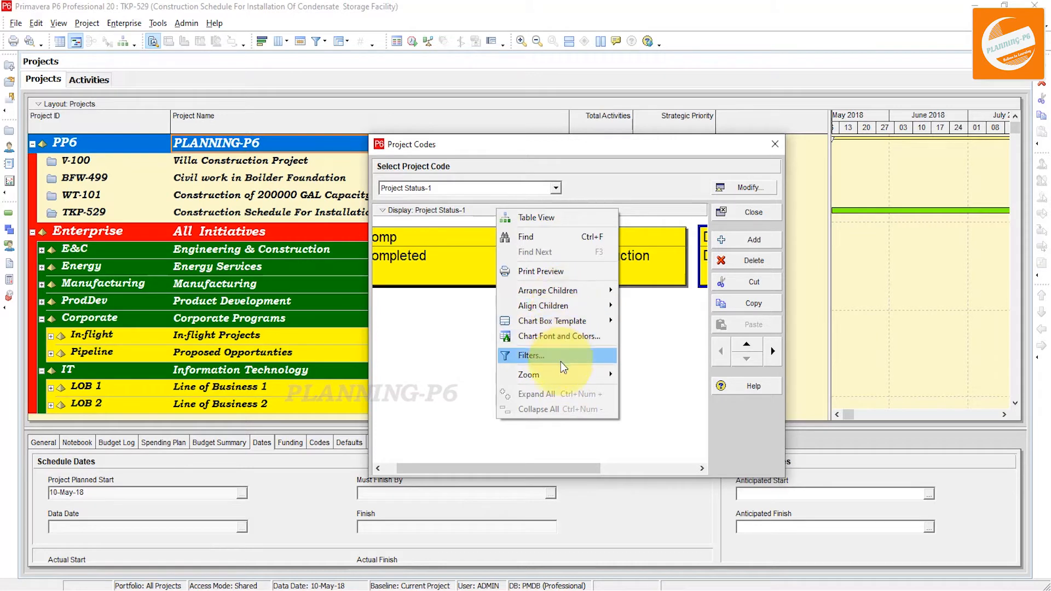
mouse_move(561, 309)
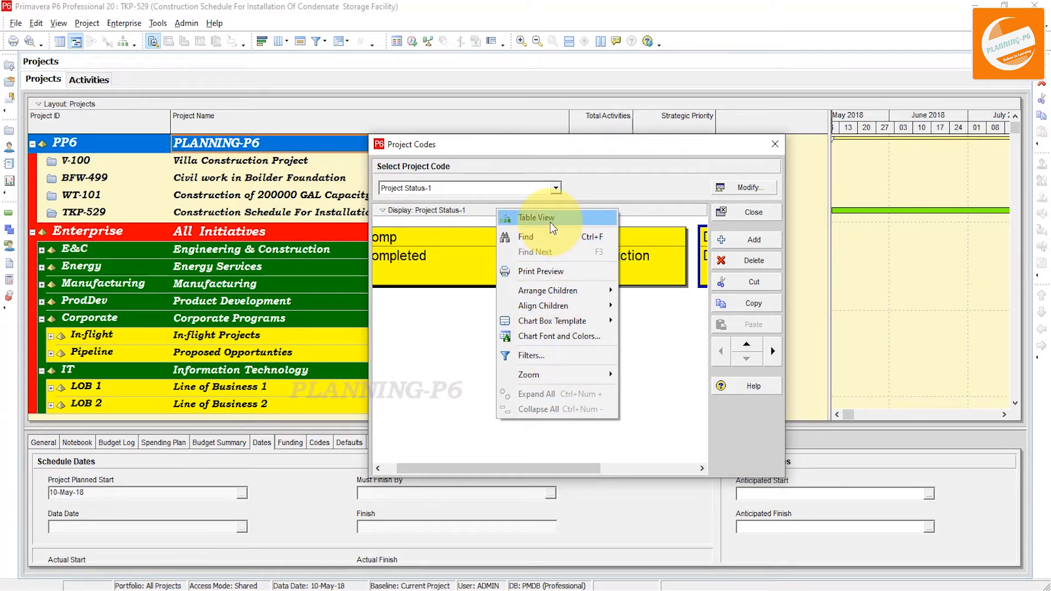
mouse_move(552, 328)
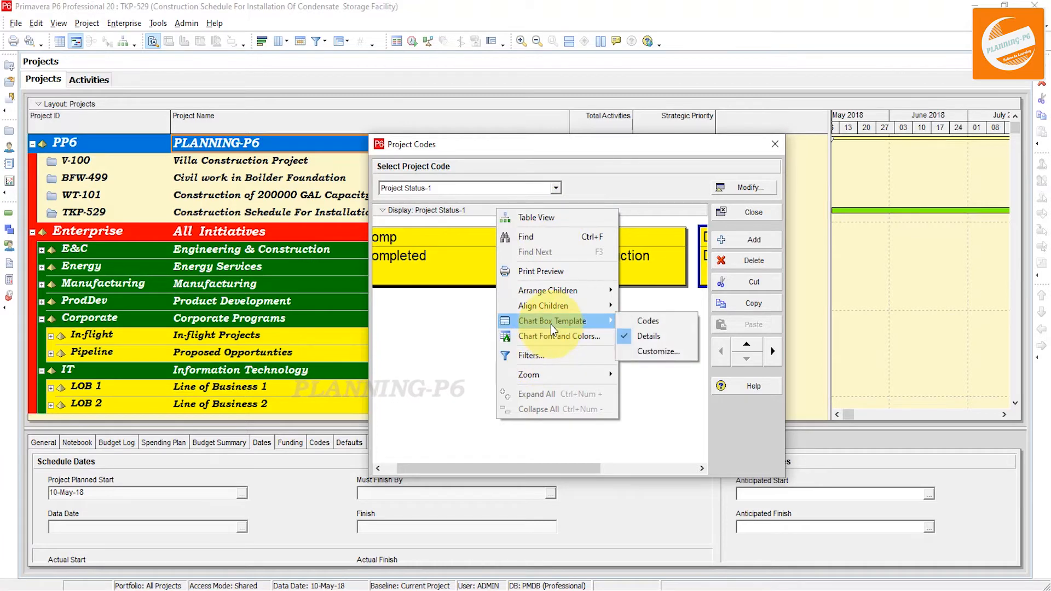
click(656, 351)
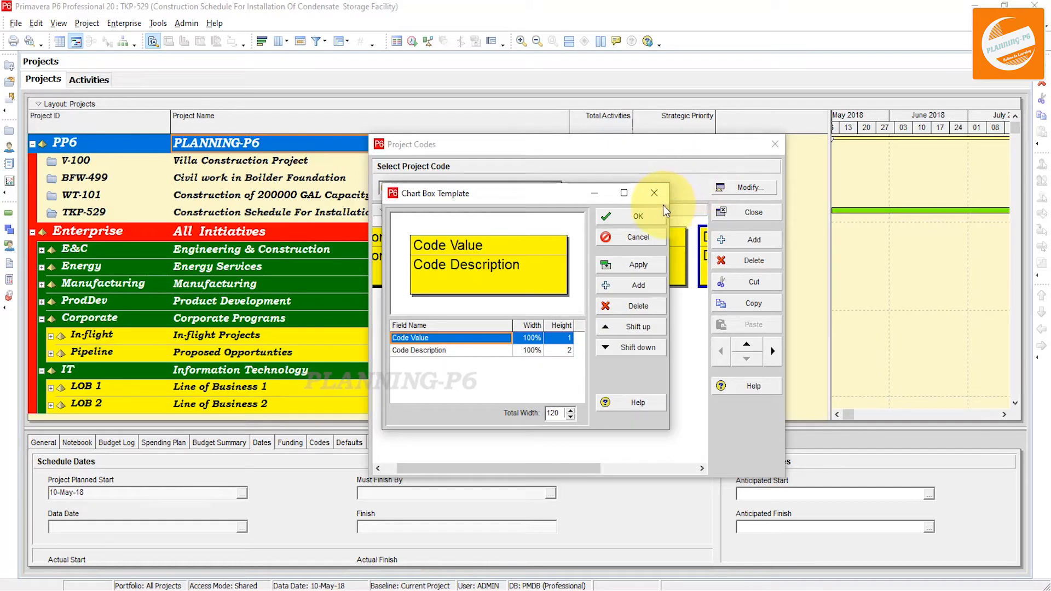
click(653, 192)
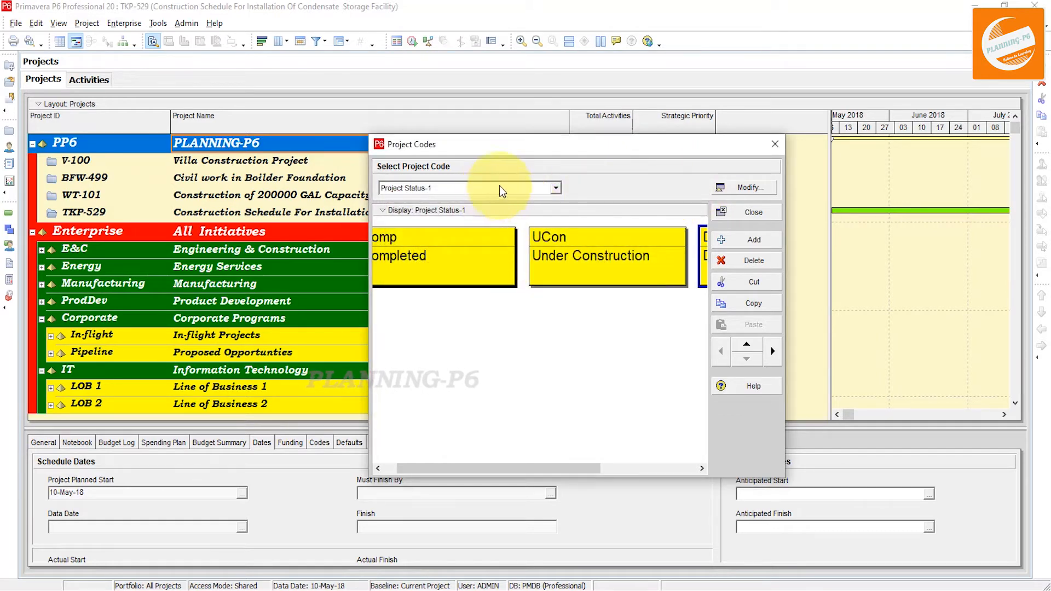
click(556, 189)
click(509, 210)
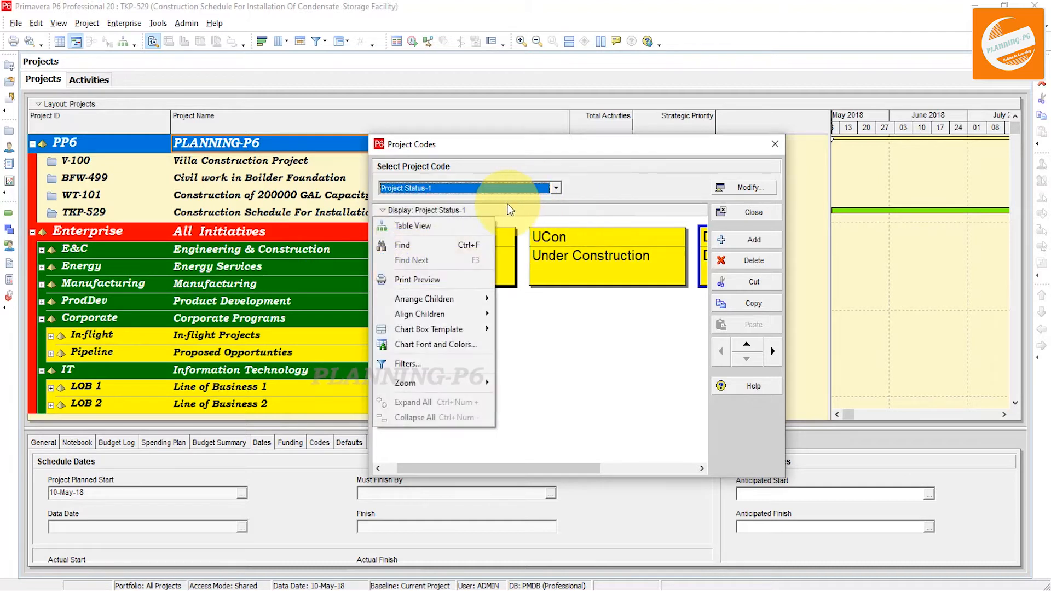
click(416, 226)
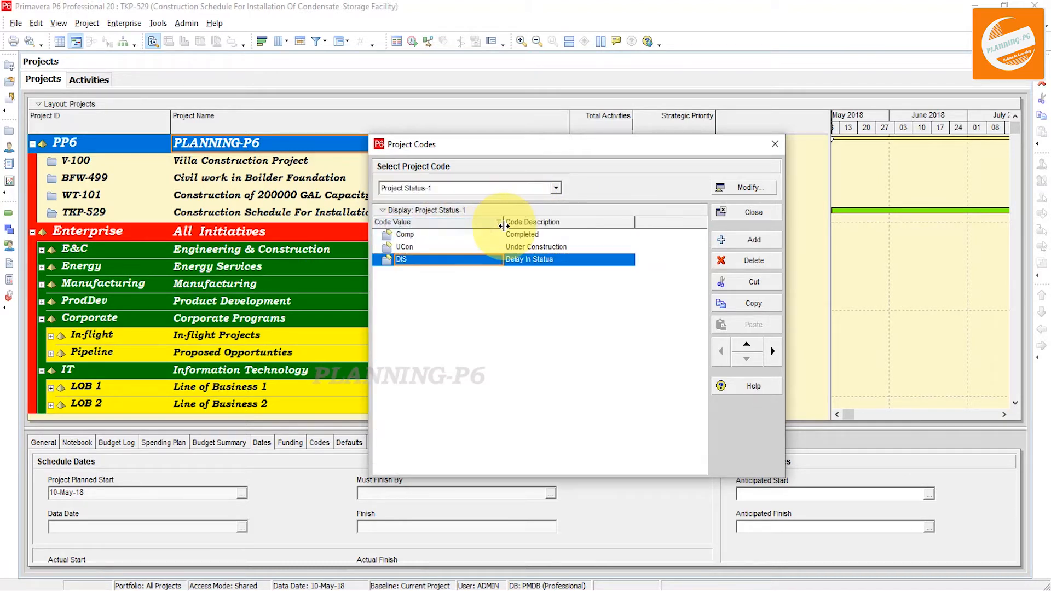
Switch to the Schedule Status code and add a value IP with description In-progress
click(556, 191)
click(466, 245)
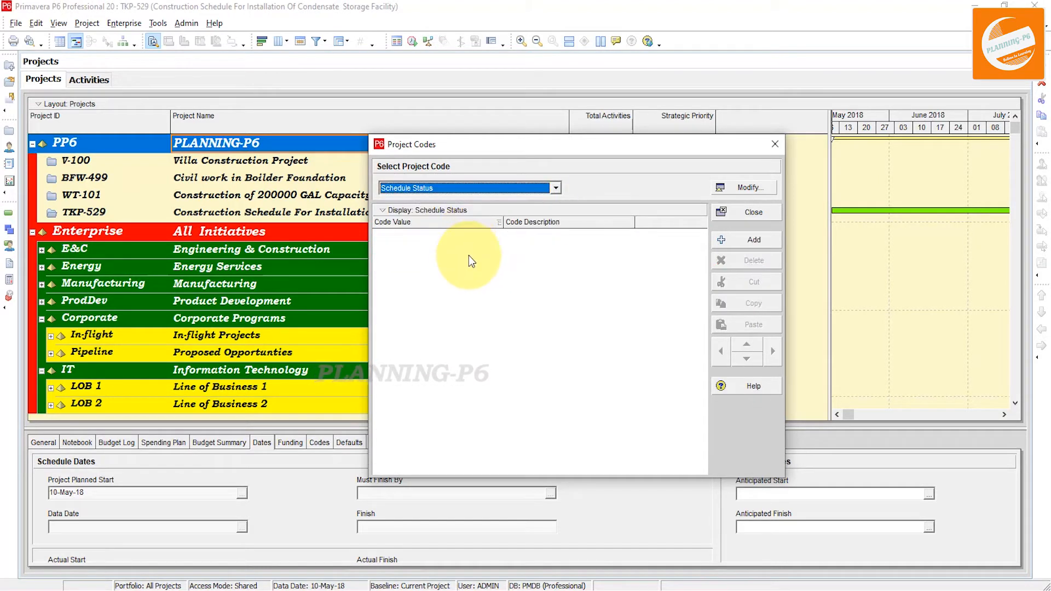
click(760, 238)
text(IO)
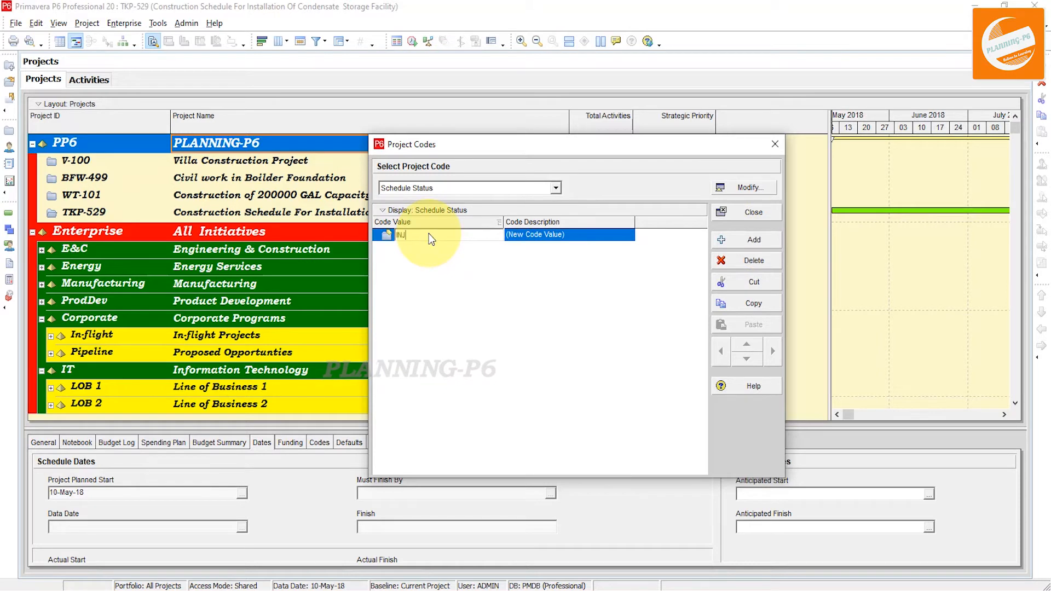
key(BackSpace)
click(553, 235)
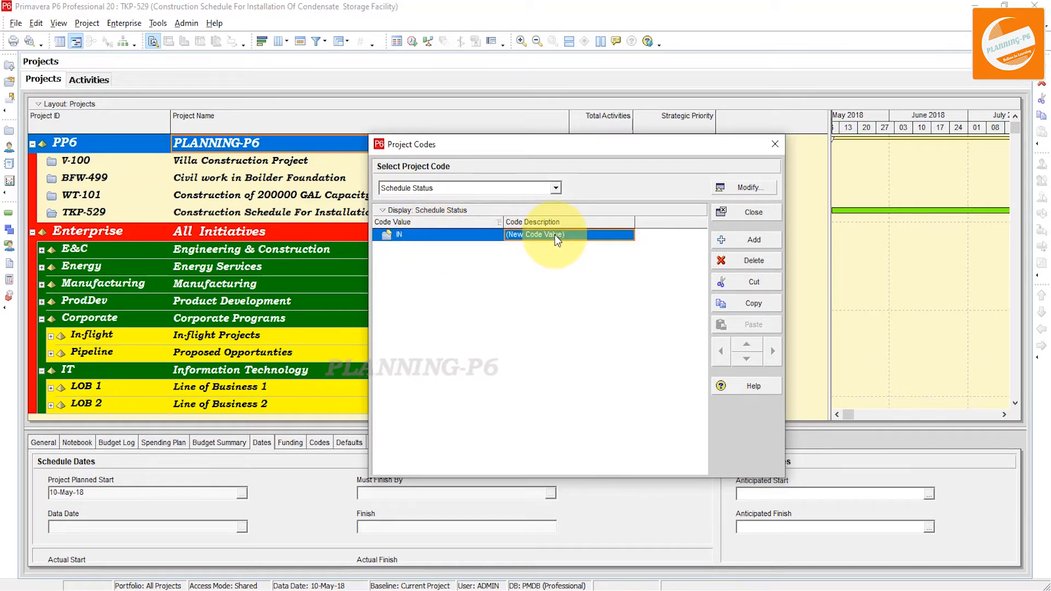
text(In-progress)
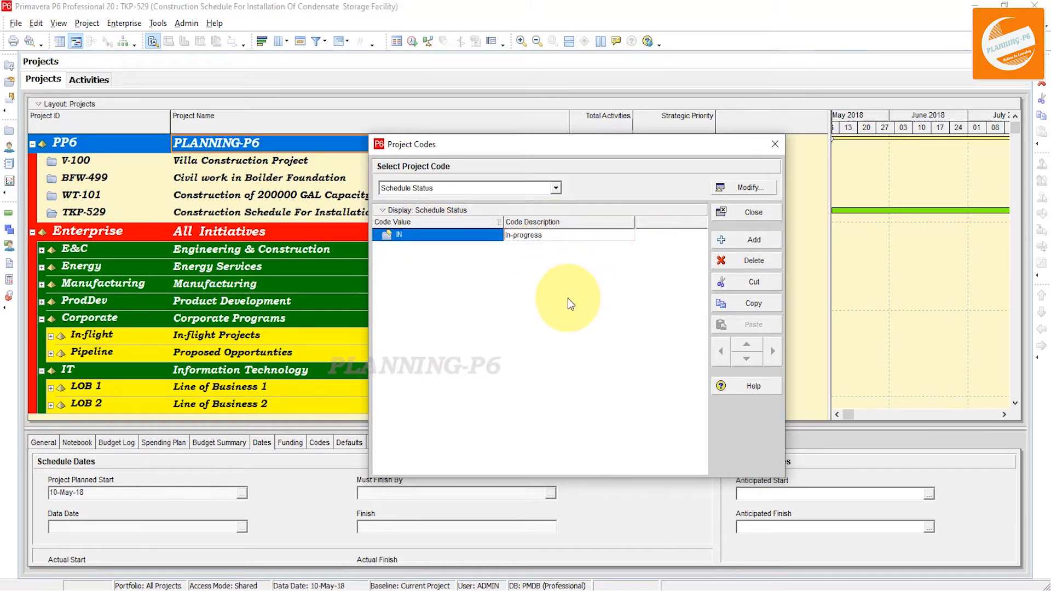
key(Return)
click(402, 235)
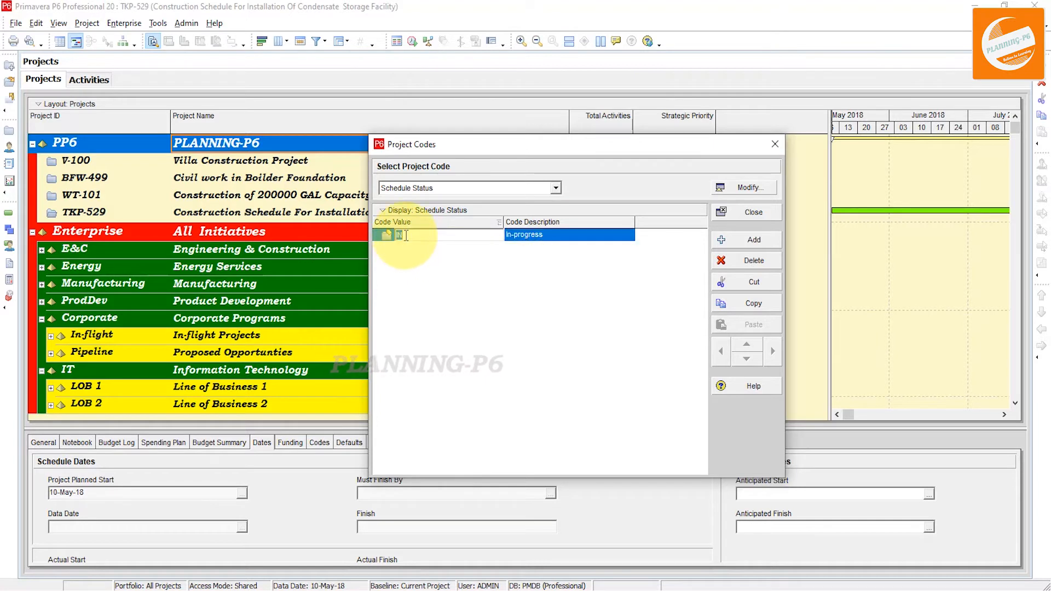
key(BackSpace)
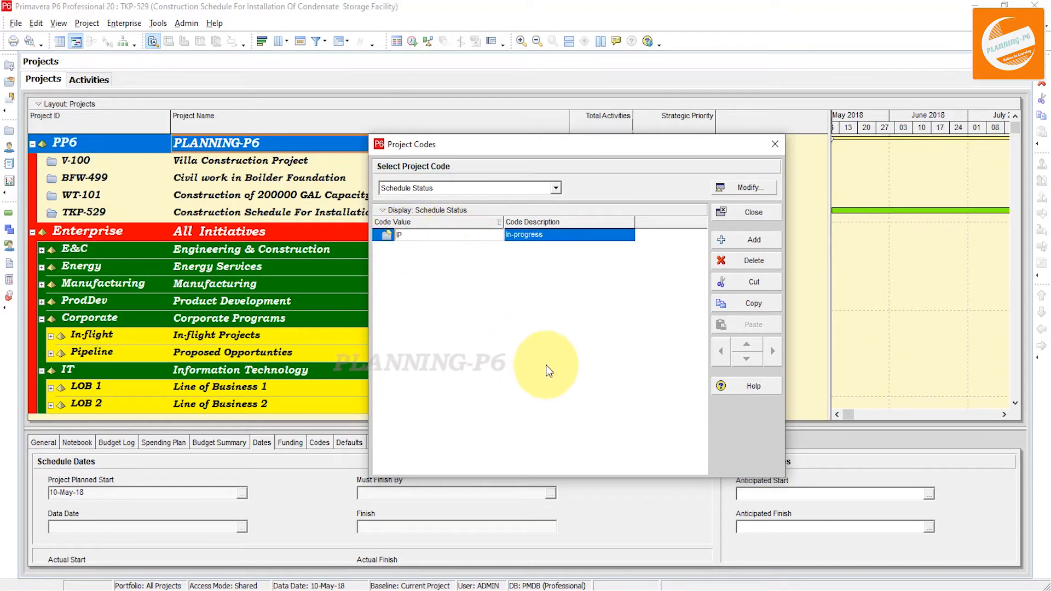
Add a Schedule Status code value UR with description Under Review
click(718, 241)
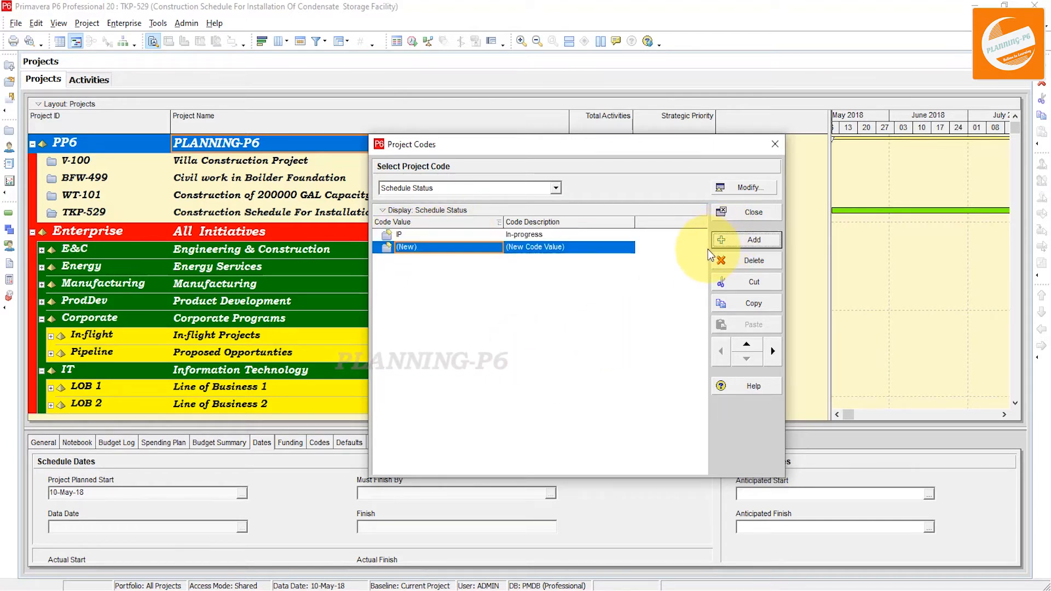
click(458, 248)
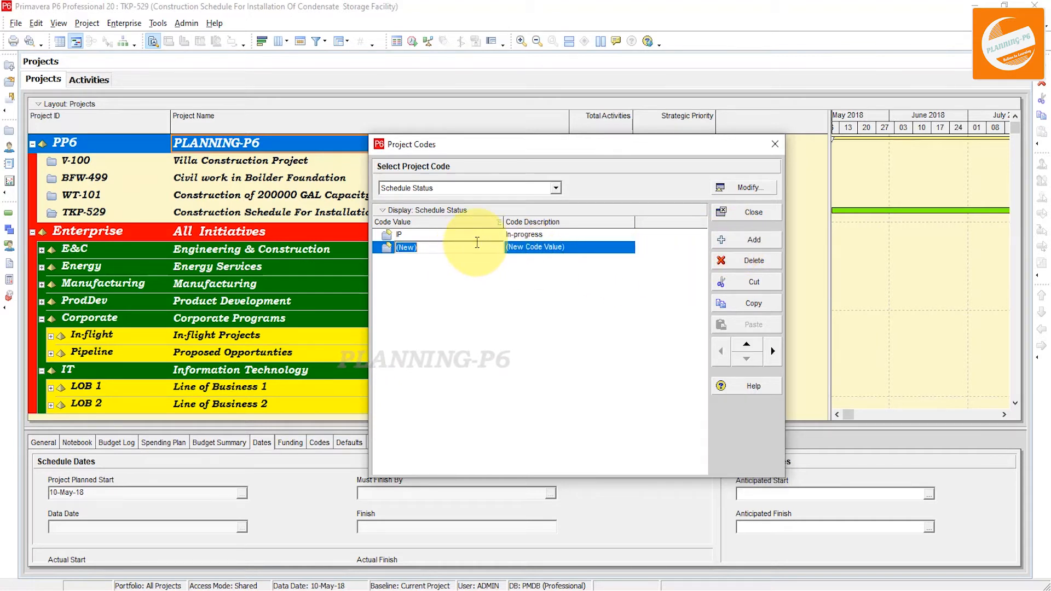
text(UR)
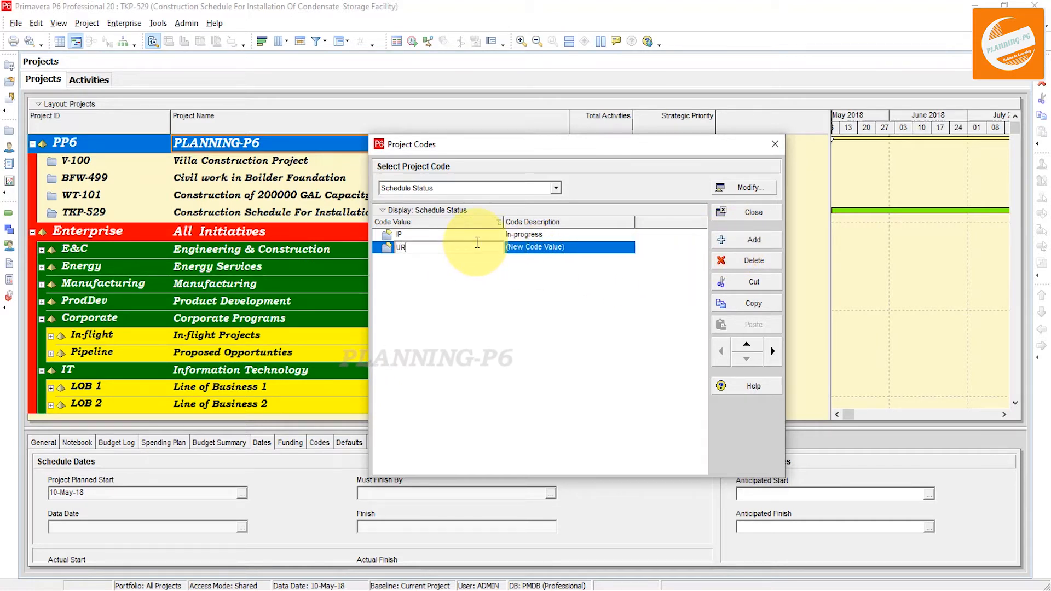
click(559, 250)
click(558, 248)
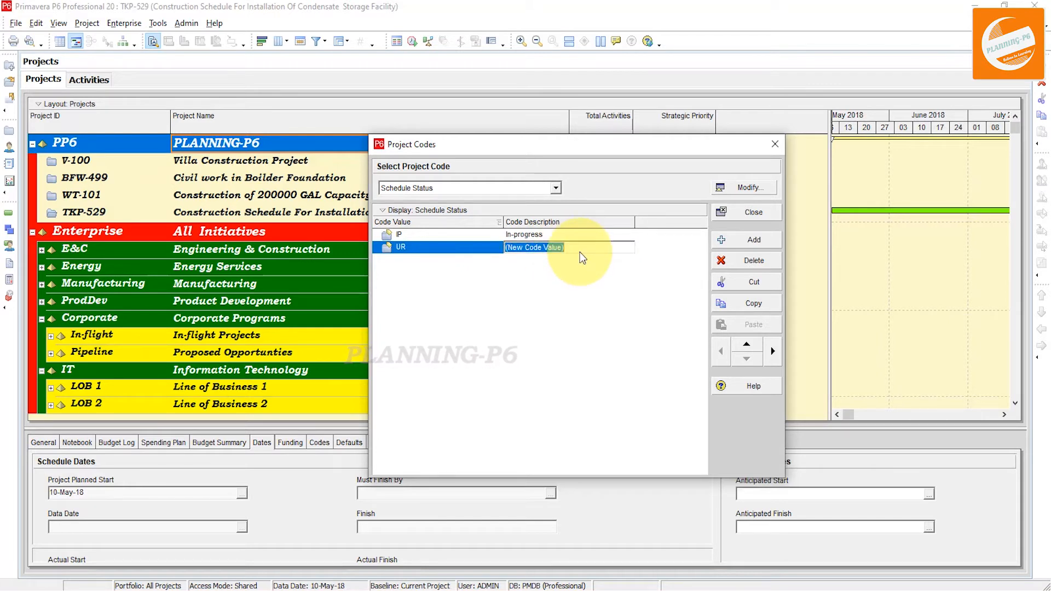
text(Under Review)
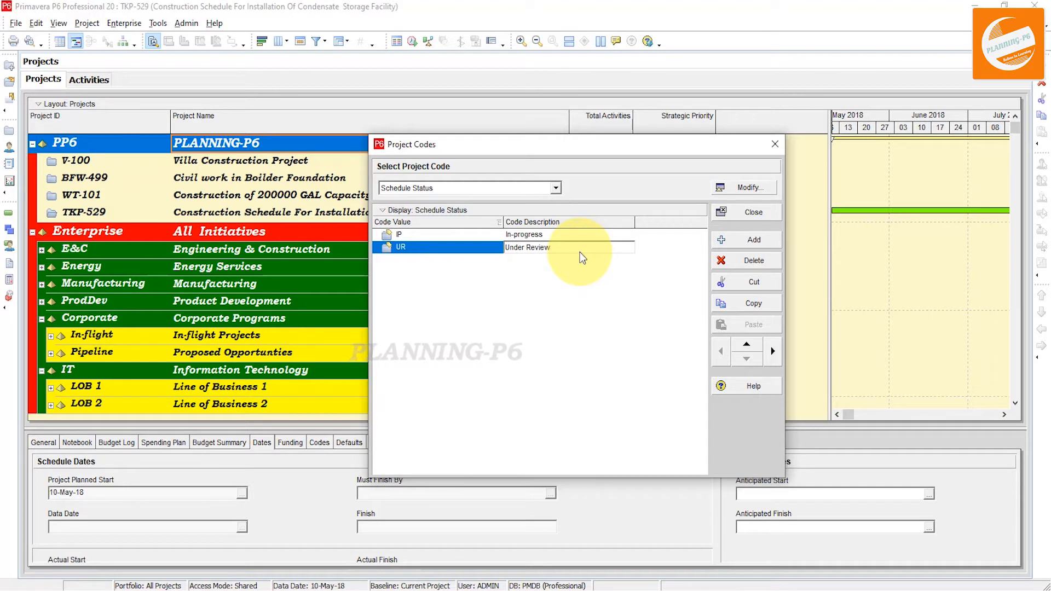
key(Return)
Add a code value AP with description Approved
click(759, 235)
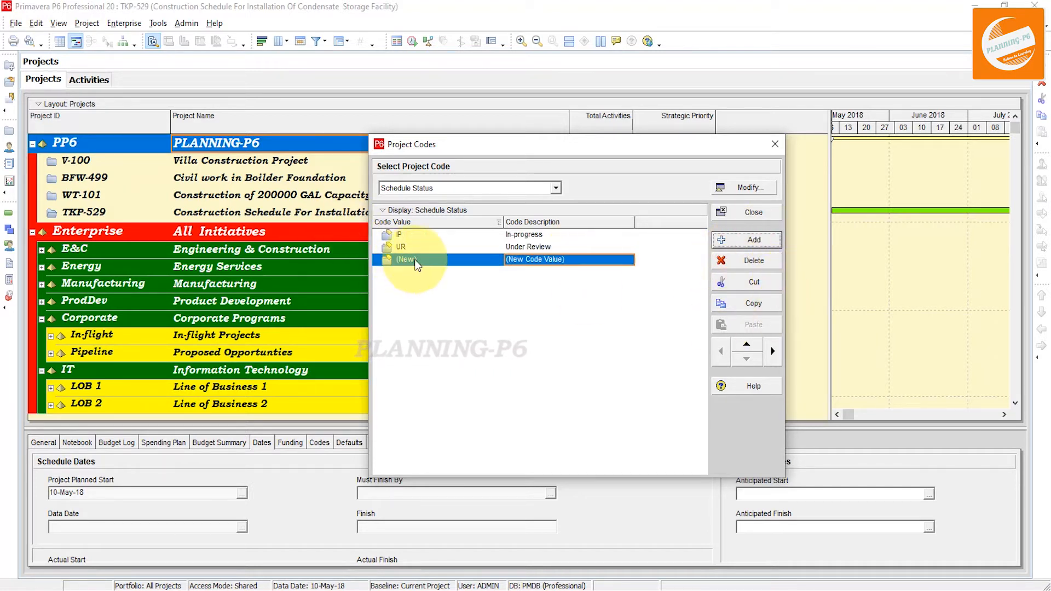
click(417, 261)
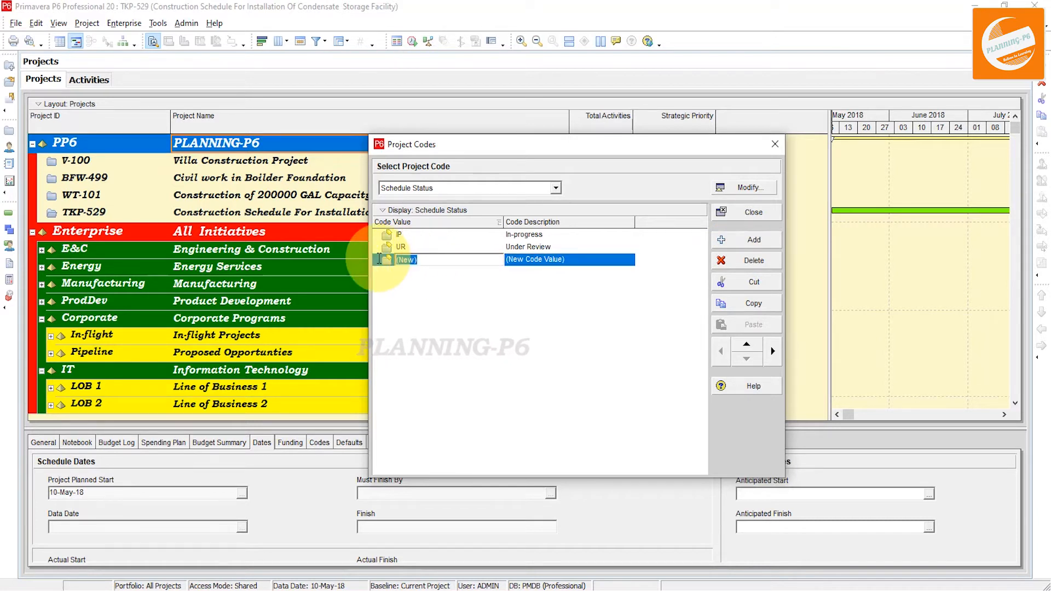
text(AP)
key(Tab)
text(Approved)
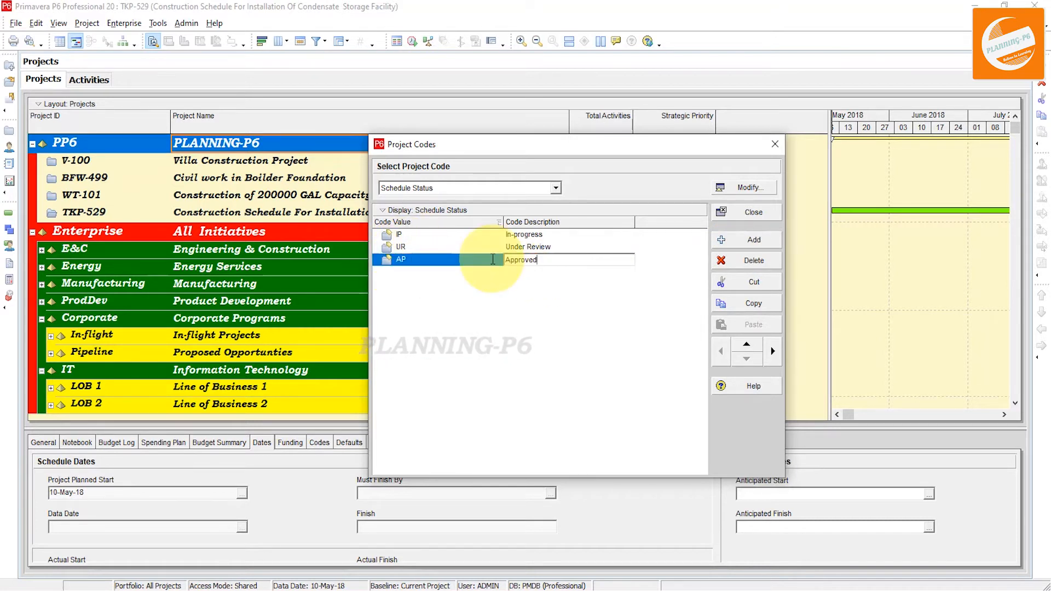
Add a code value RV with description Revision
click(733, 241)
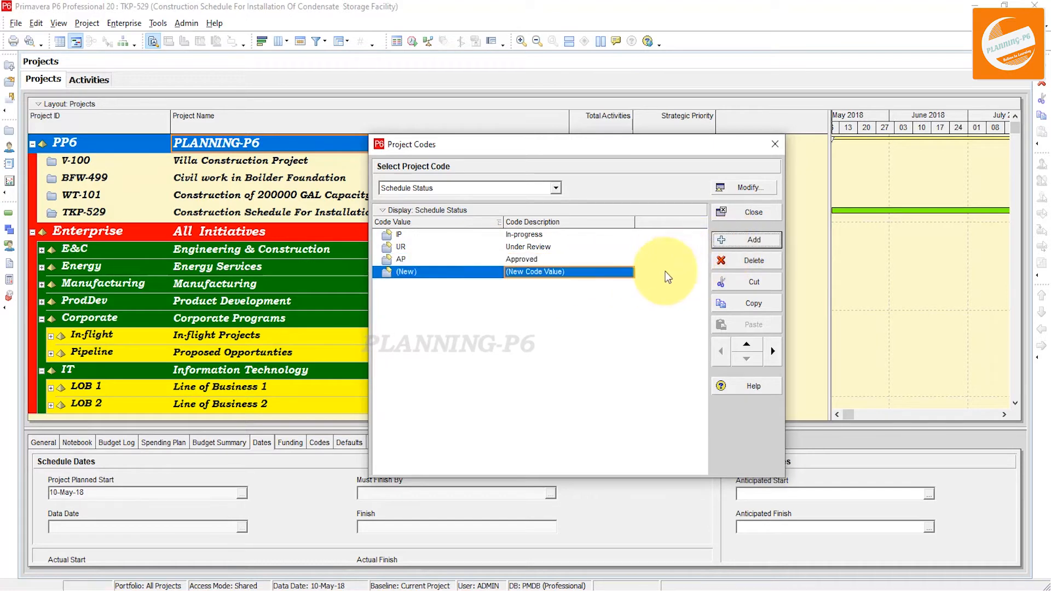
click(446, 277)
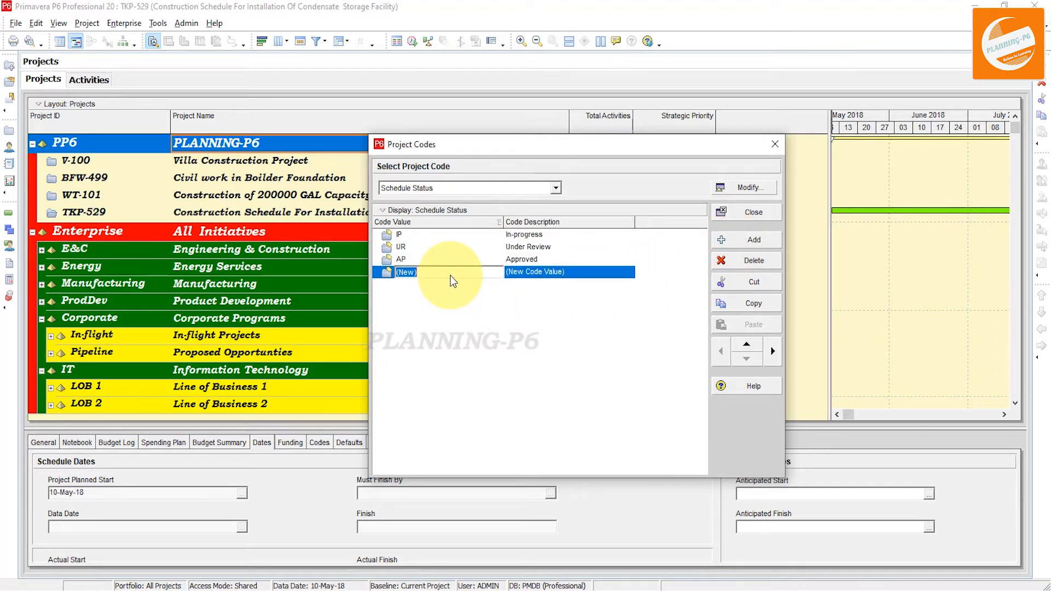
text(Re)
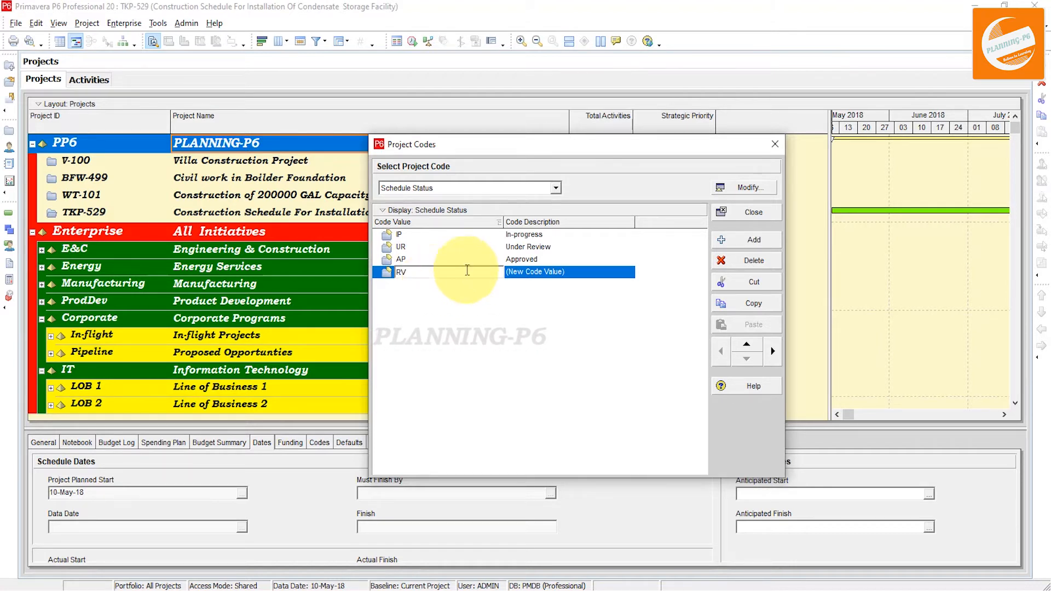
click(572, 274)
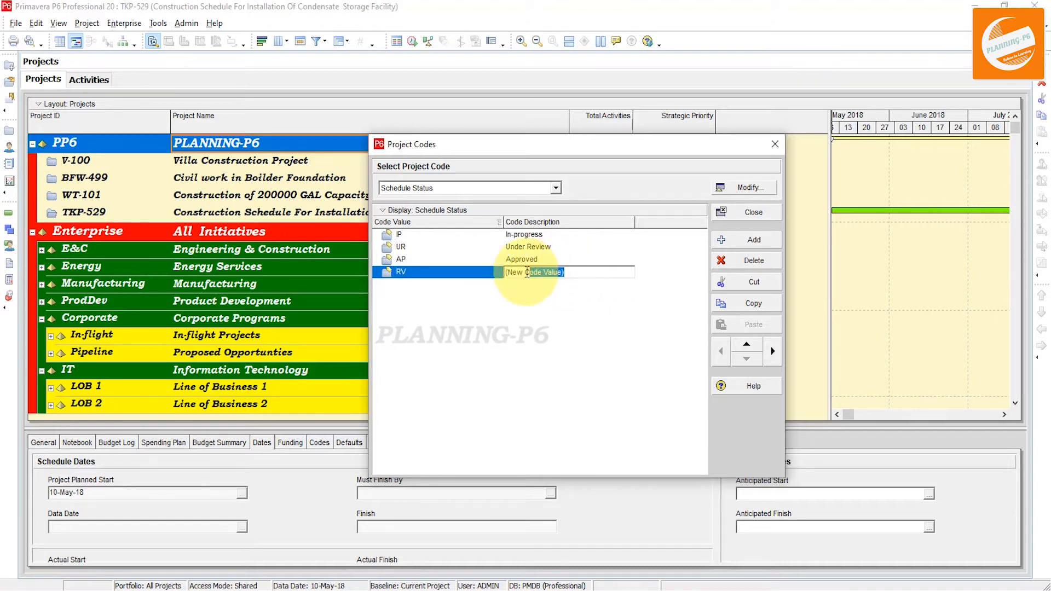
text(Re)
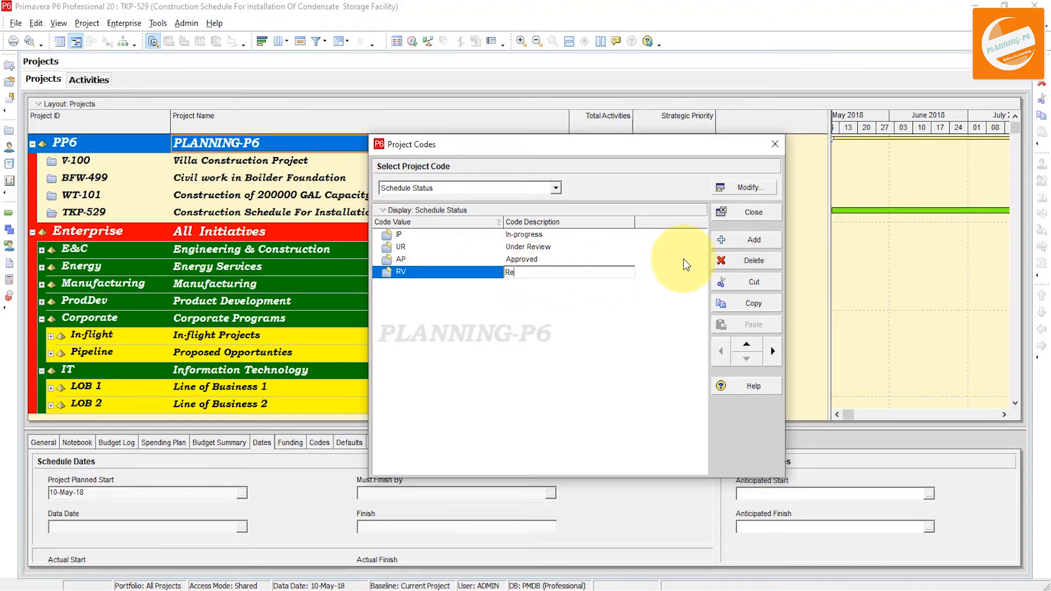
text(visd)
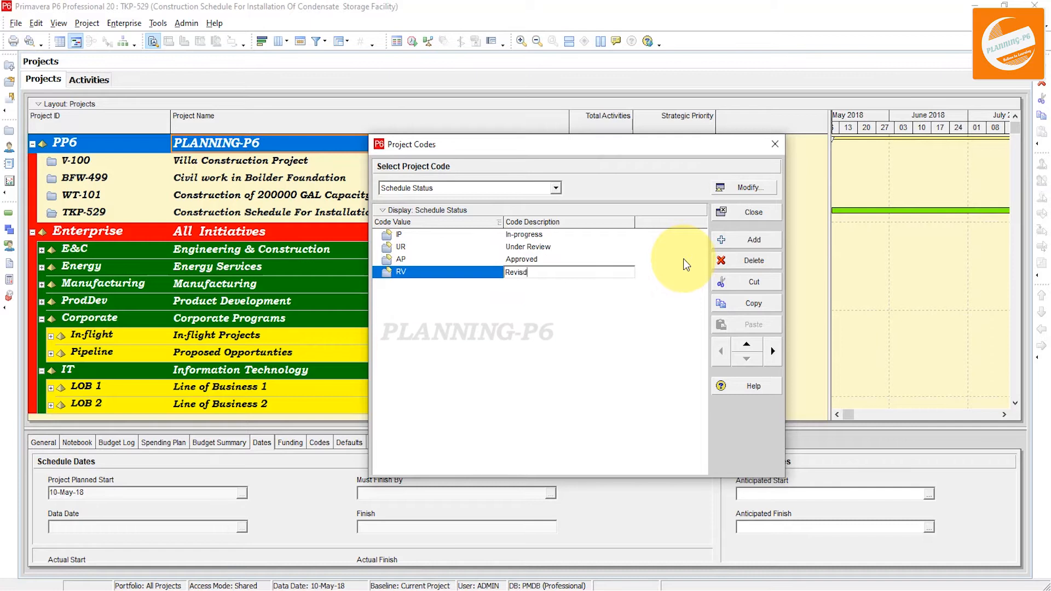
key(BackSpace)
text(io)
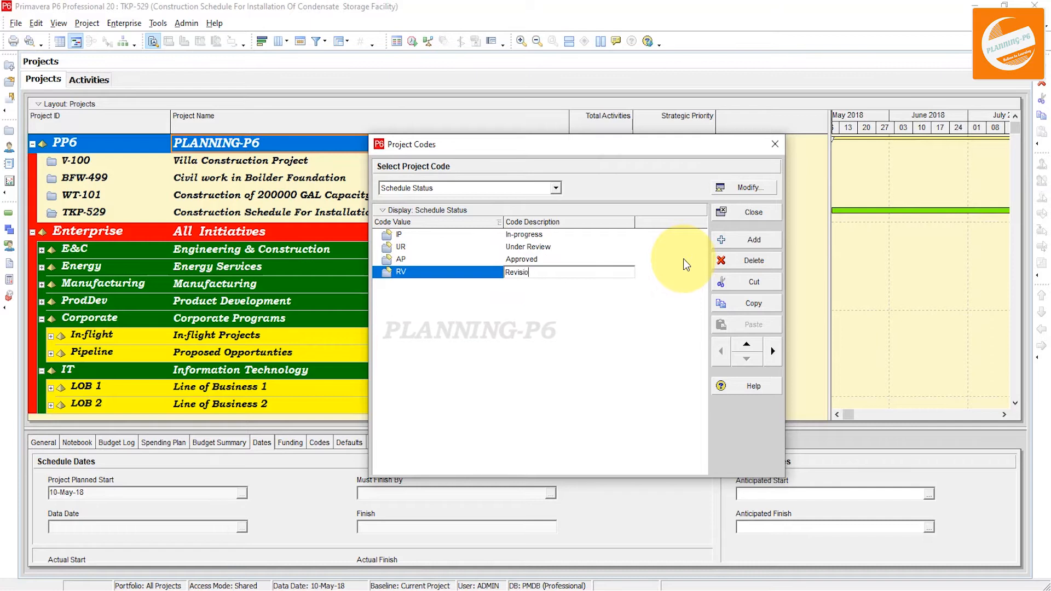
text(n)
key(Return)
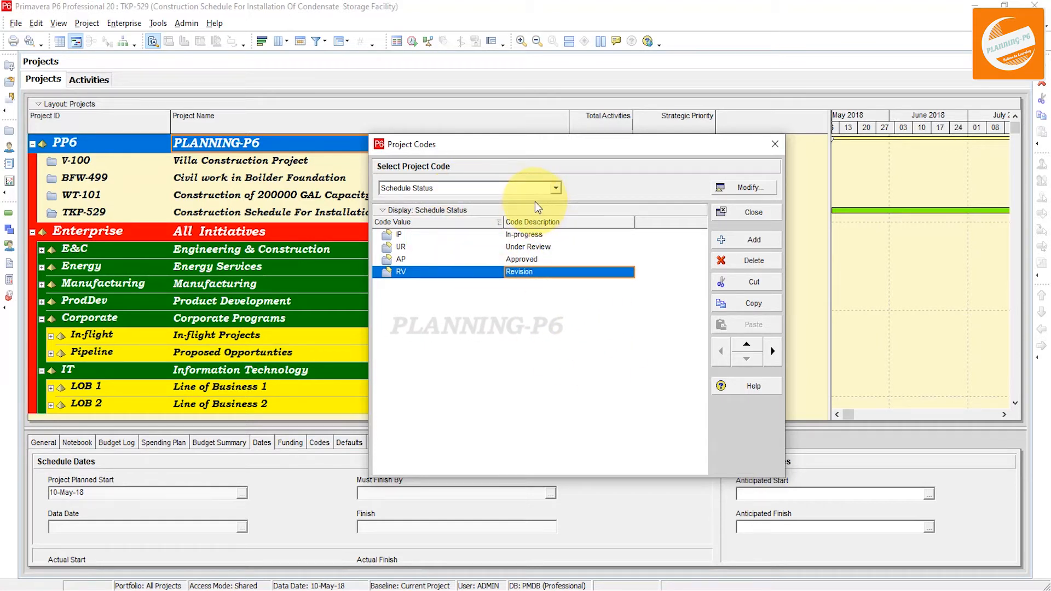
Switch to the Sectors code and add a value OG with description Oil and Gas
click(550, 188)
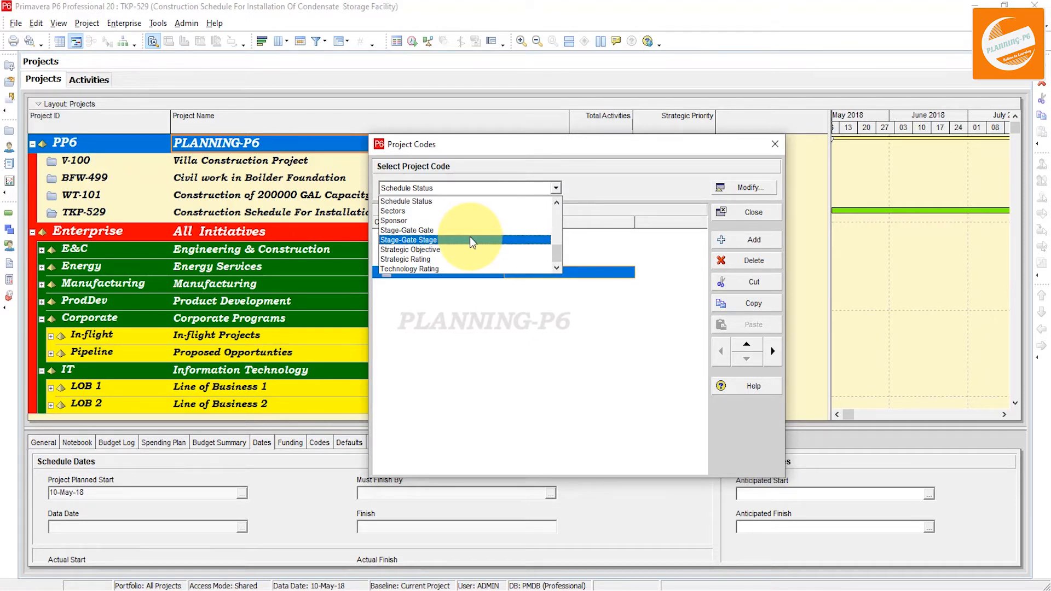
click(400, 210)
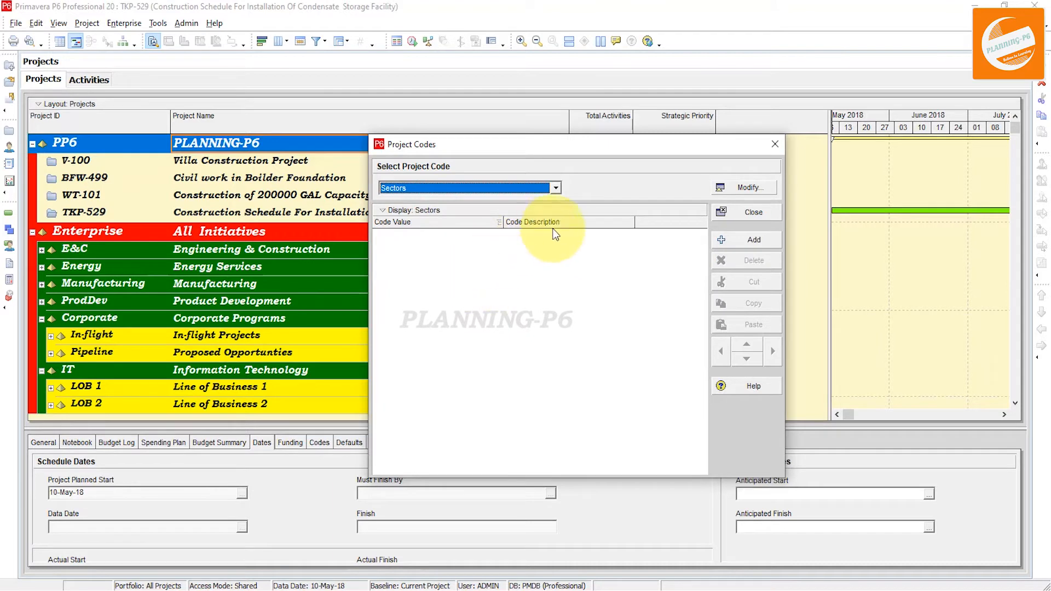
click(750, 241)
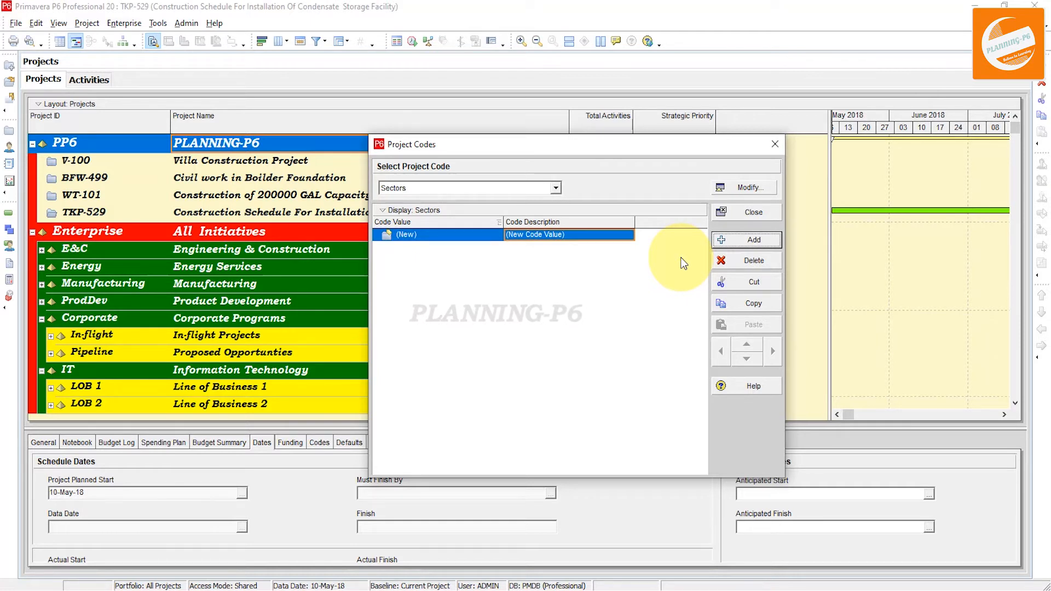
click(427, 235)
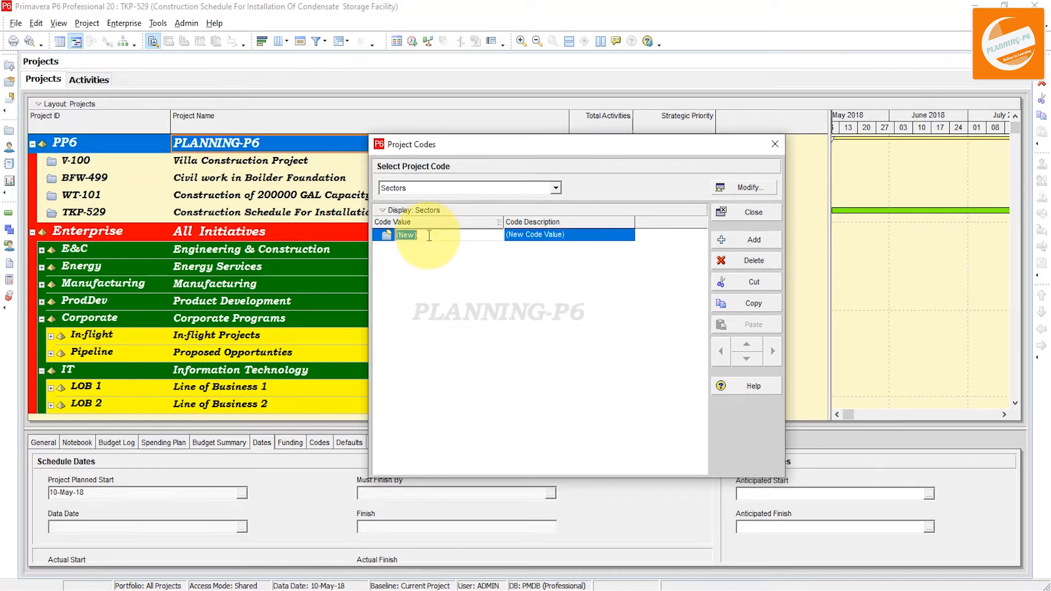
text(0)
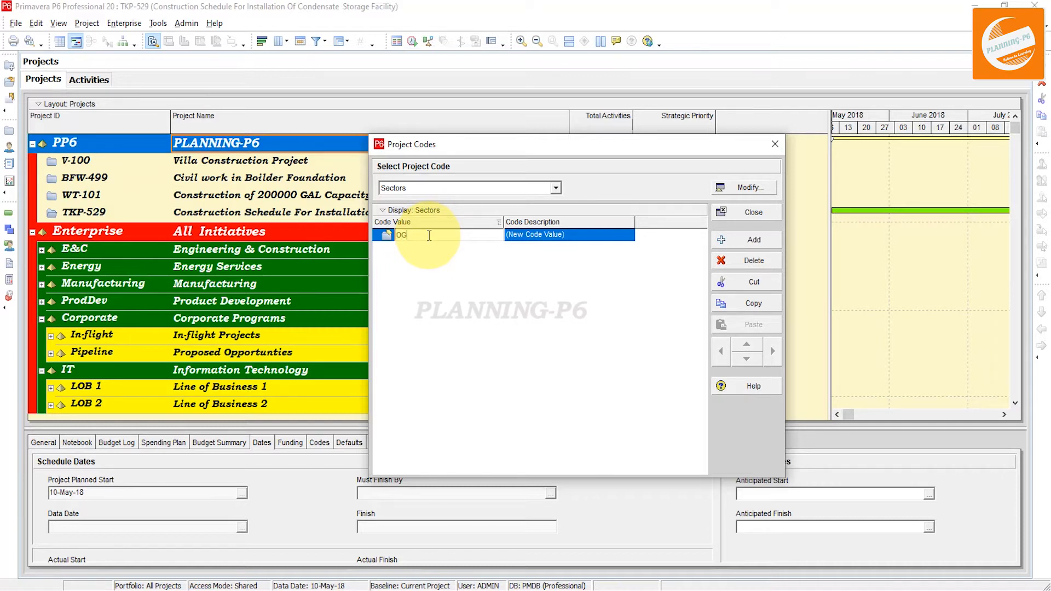
click(581, 234)
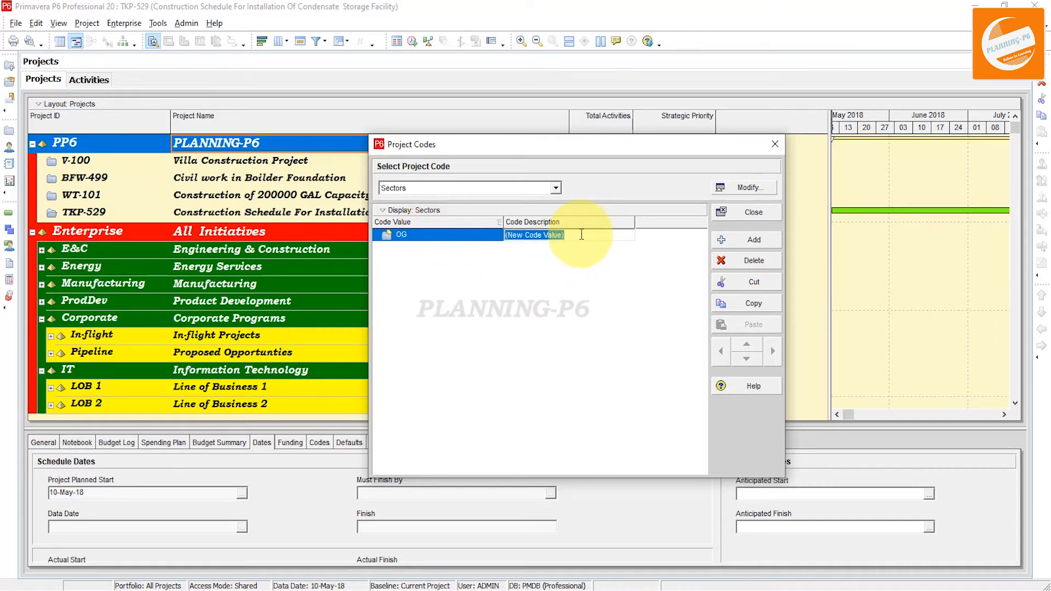
text(Oil and Gas)
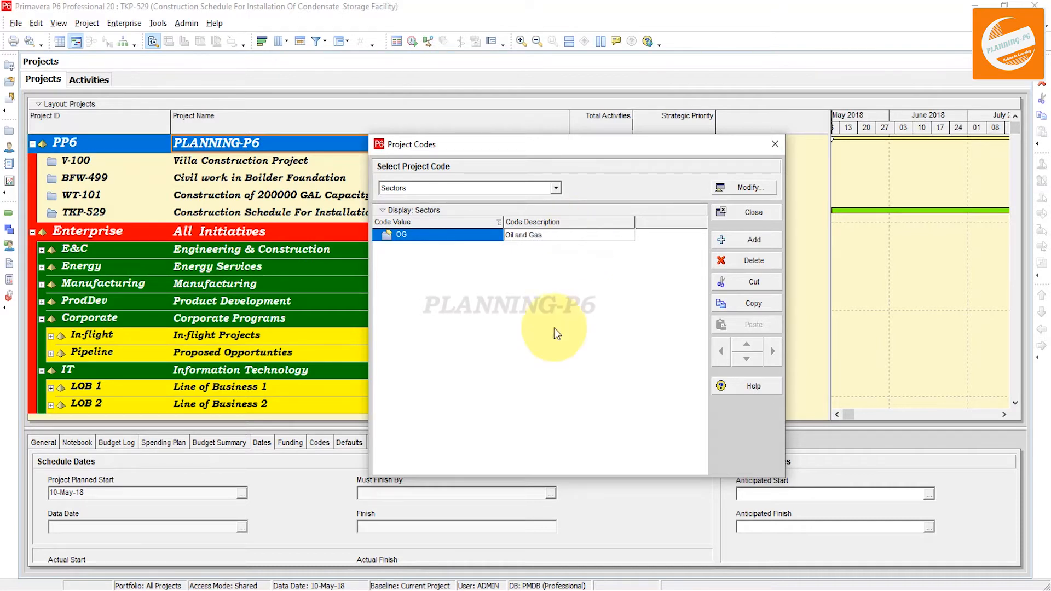
click(525, 352)
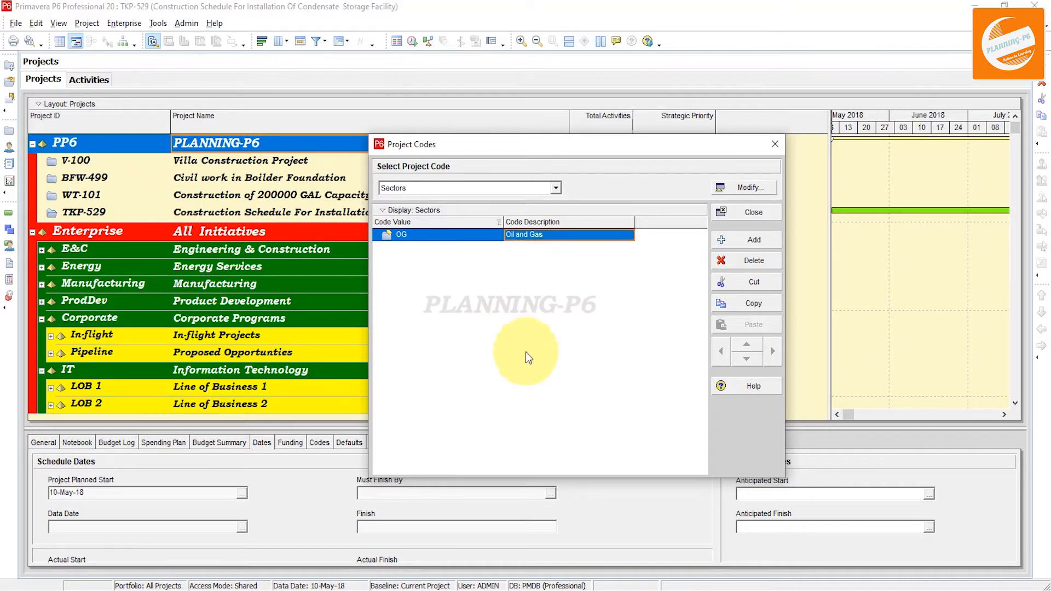
Add Sectors values PW with description Power and Con with description Construction
click(753, 241)
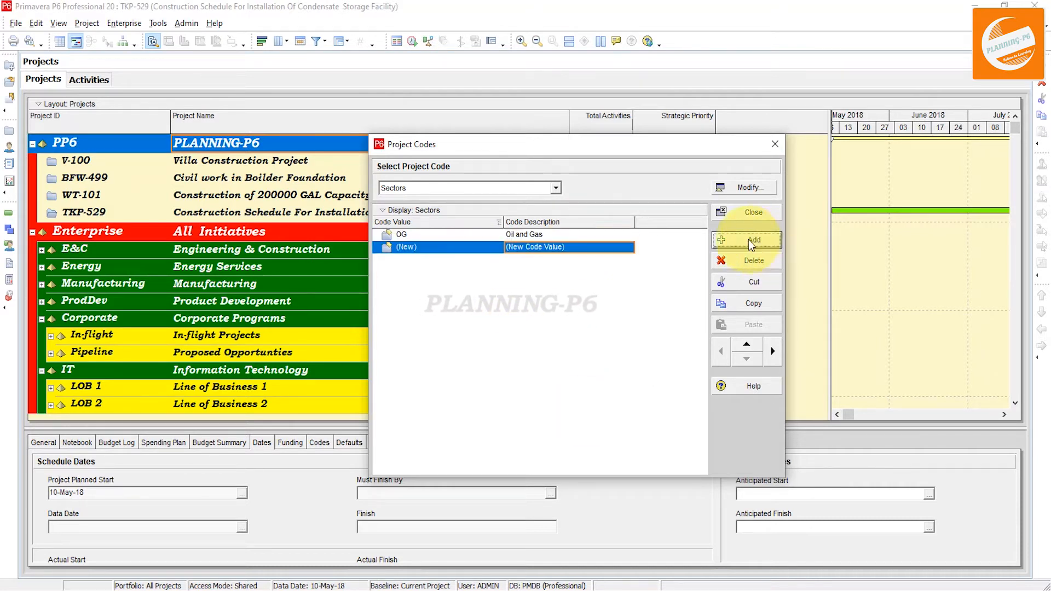
click(458, 253)
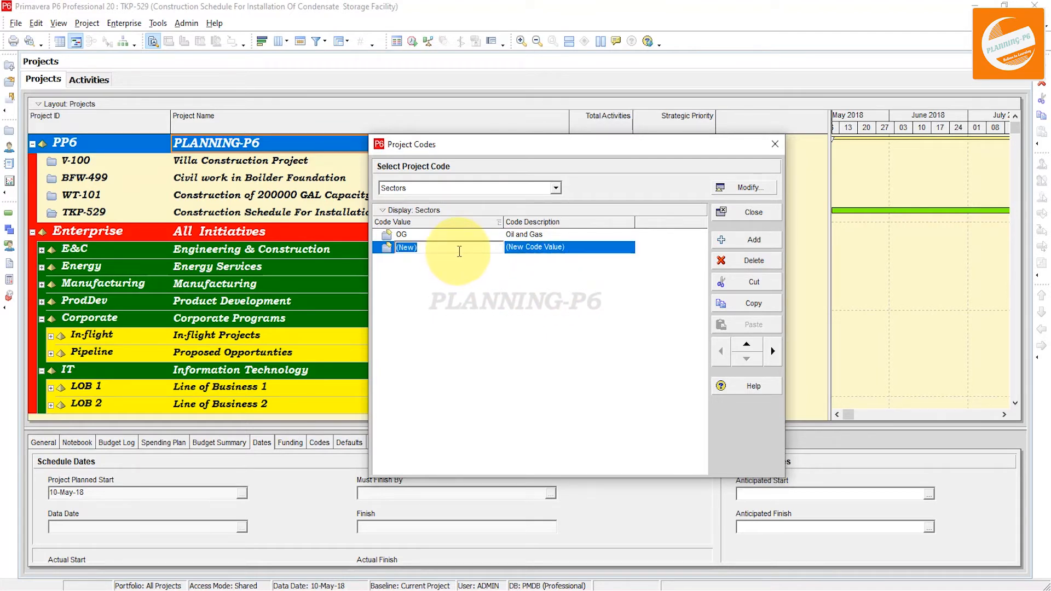
text(PW)
key(Tab)
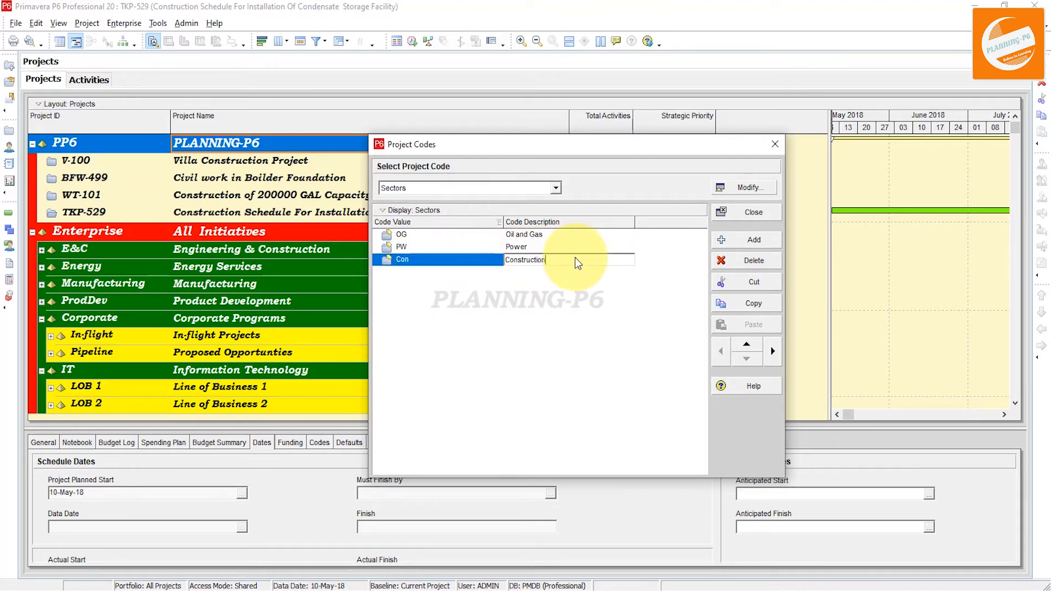
key(Return)
click(720, 243)
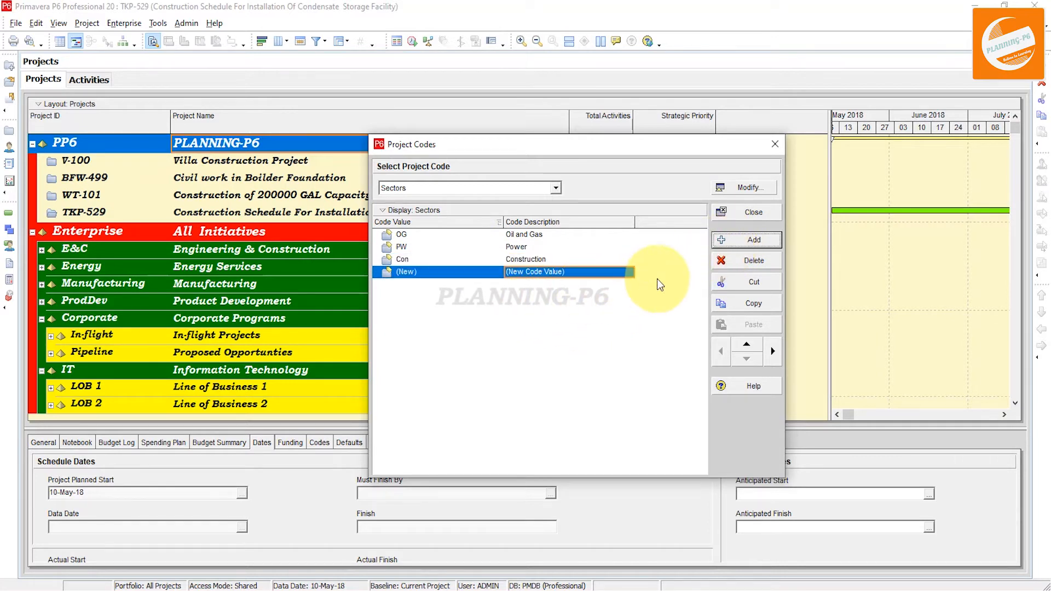
click(724, 263)
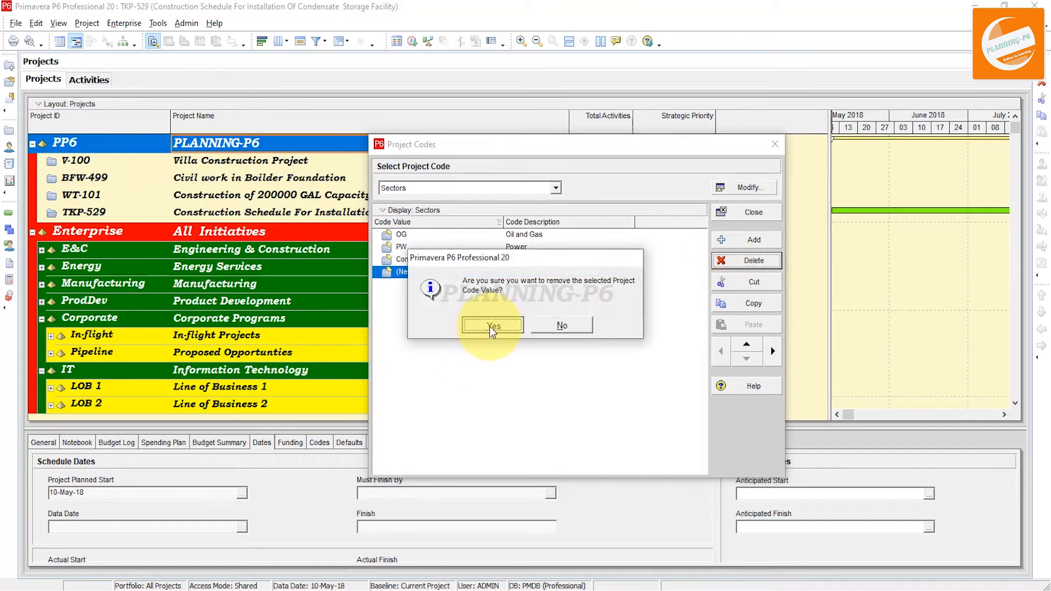
click(493, 325)
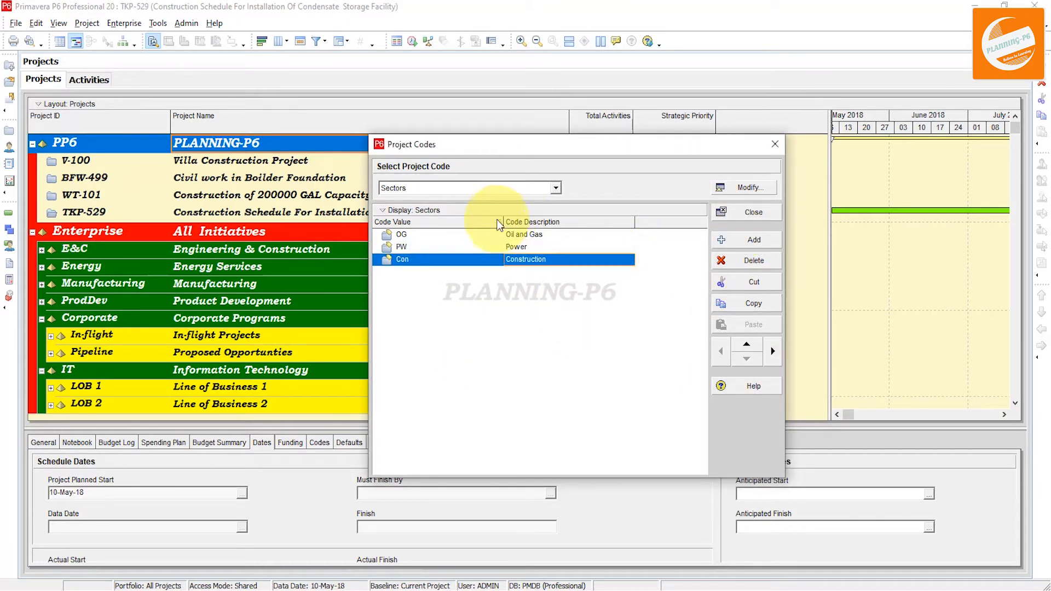
Switch to the Project Location code and add values Pak with description Pakistan and QR with description Qatar
click(556, 187)
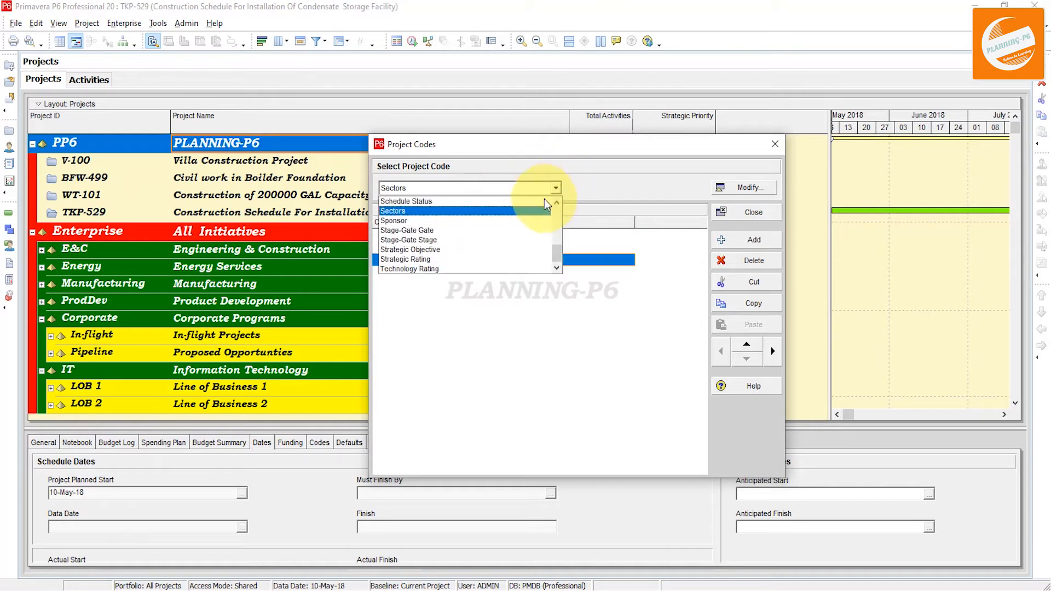
scroll(502, 197, up, 3)
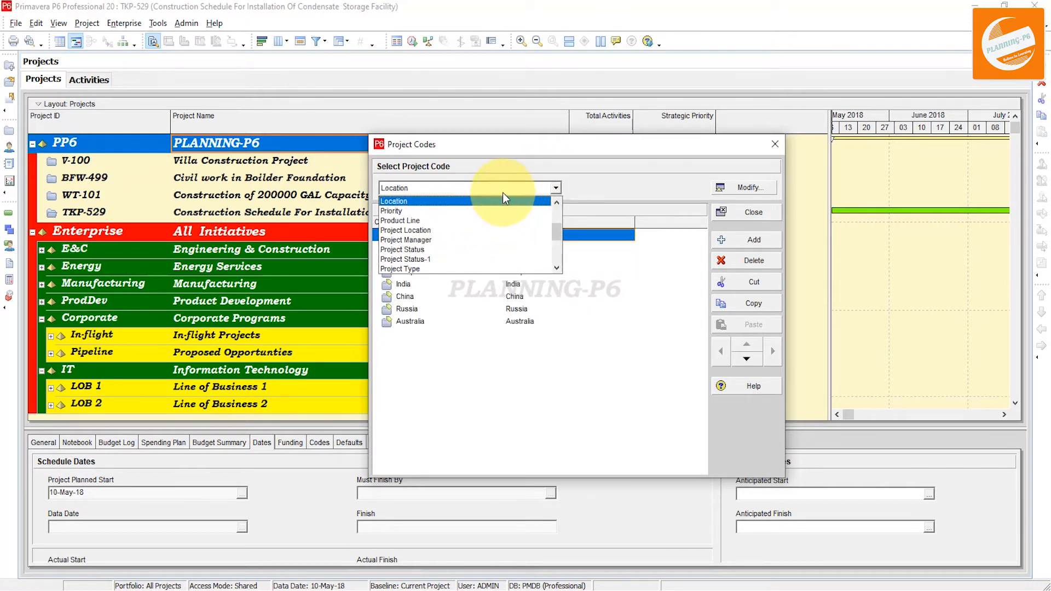
click(484, 201)
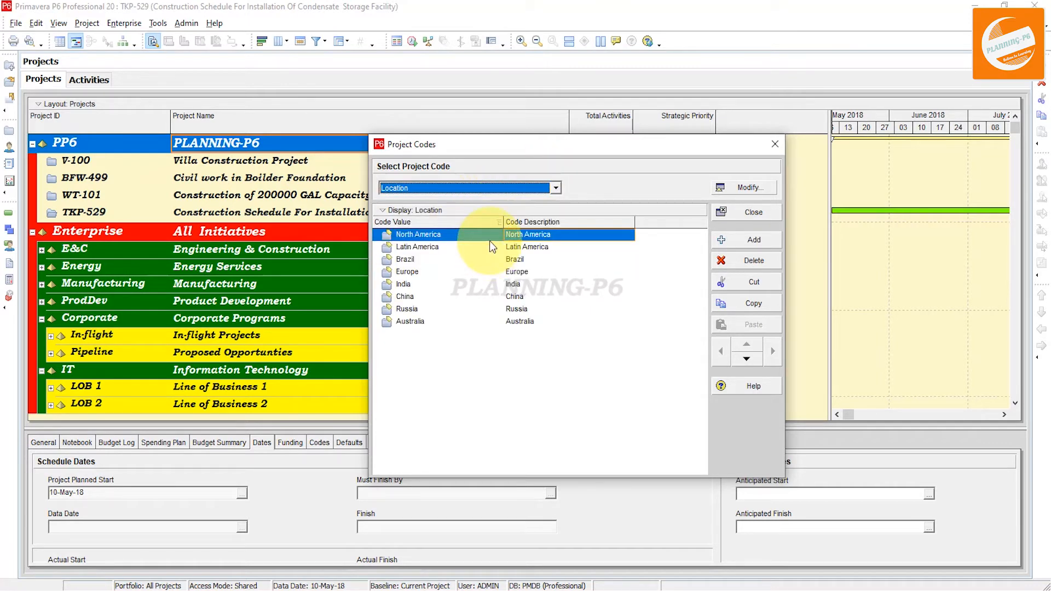
click(556, 188)
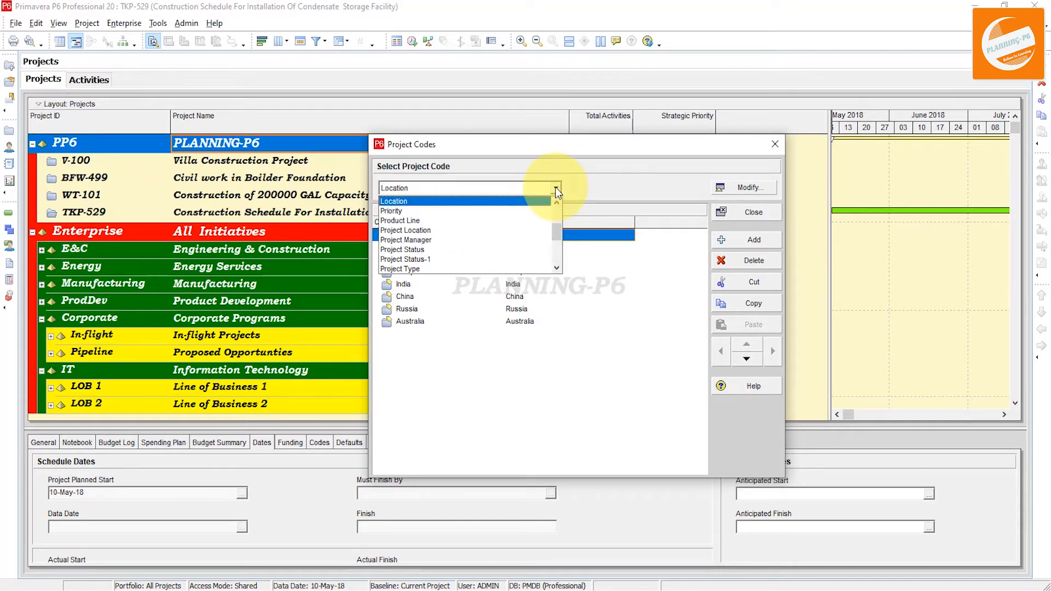
scroll(555, 186, down, 1)
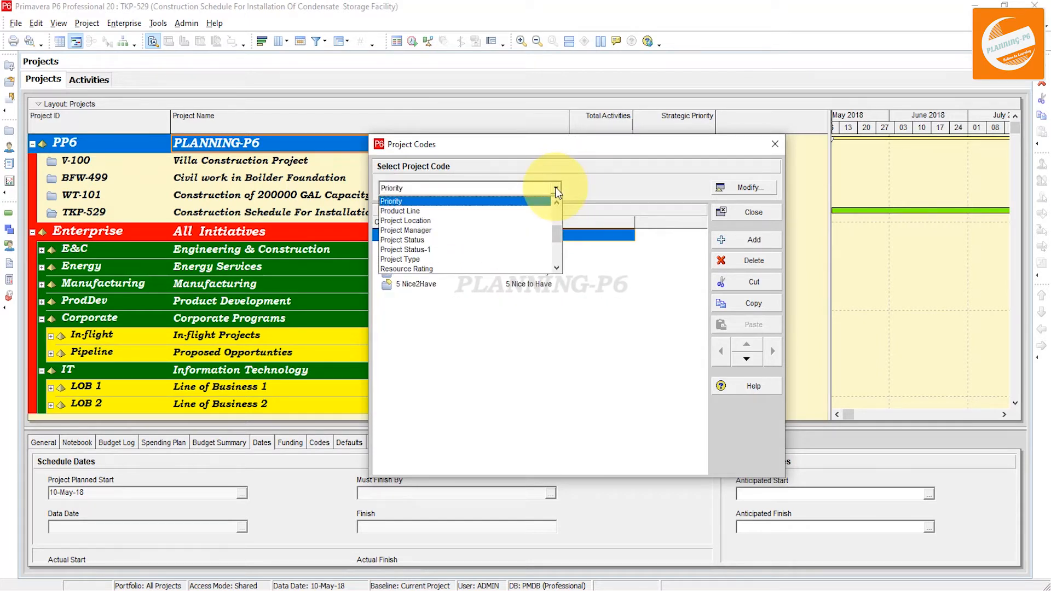
scroll(555, 186, down, 1)
click(455, 222)
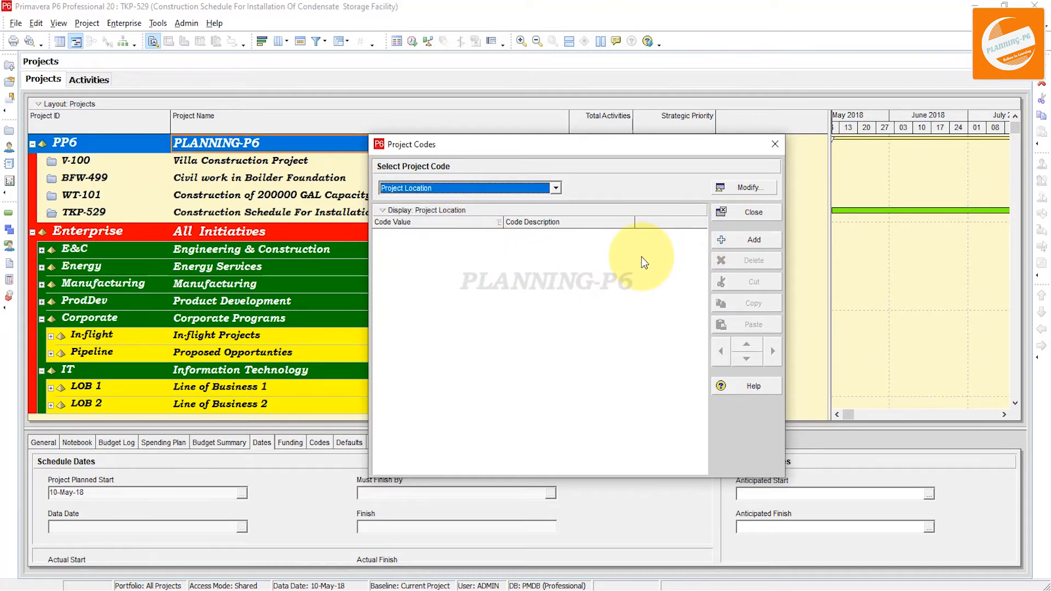
click(754, 239)
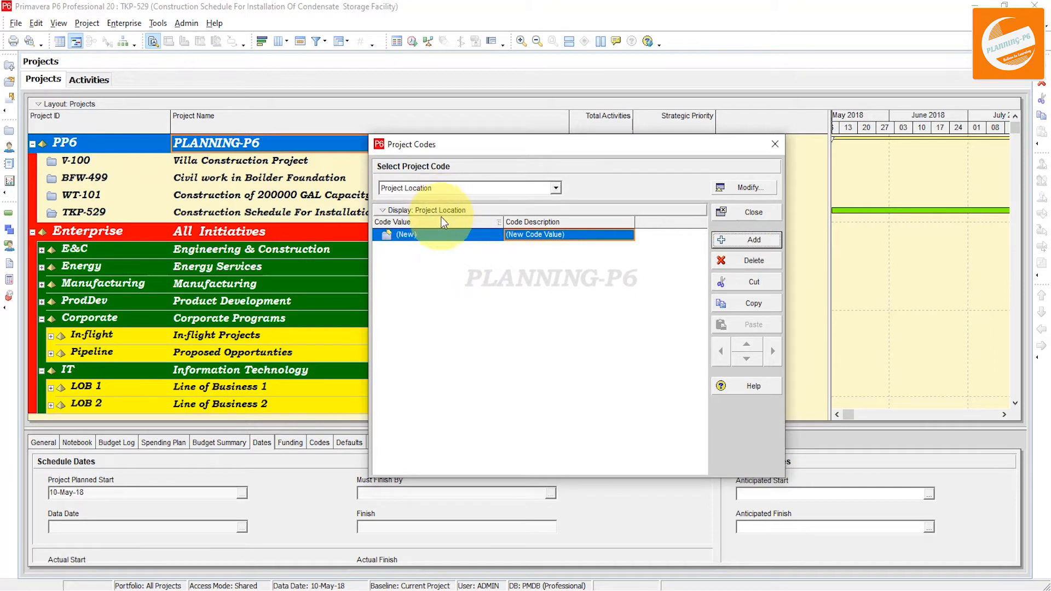
click(438, 234)
click(438, 234)
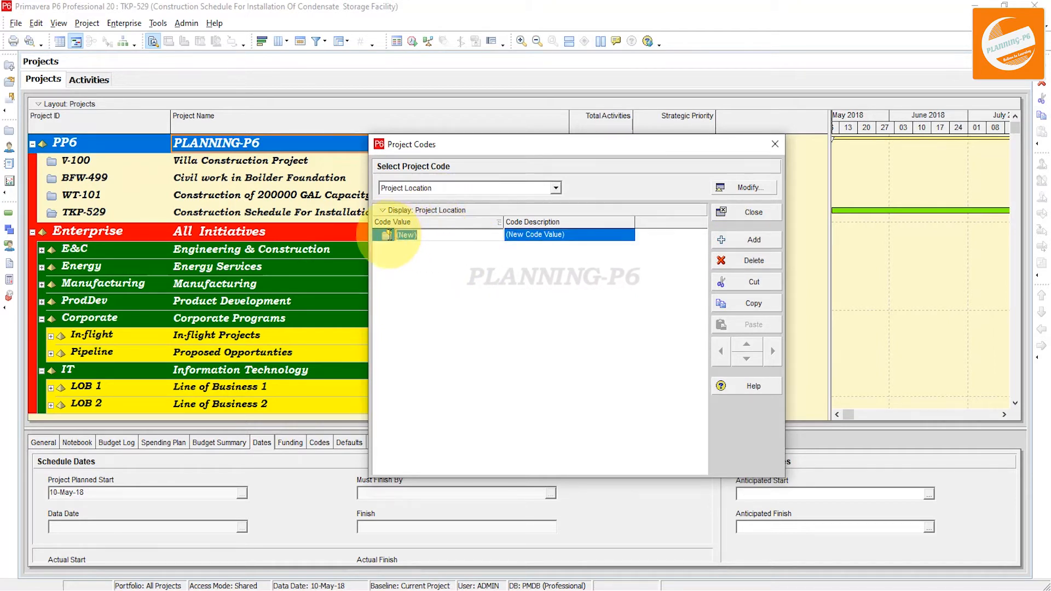
text(Pak)
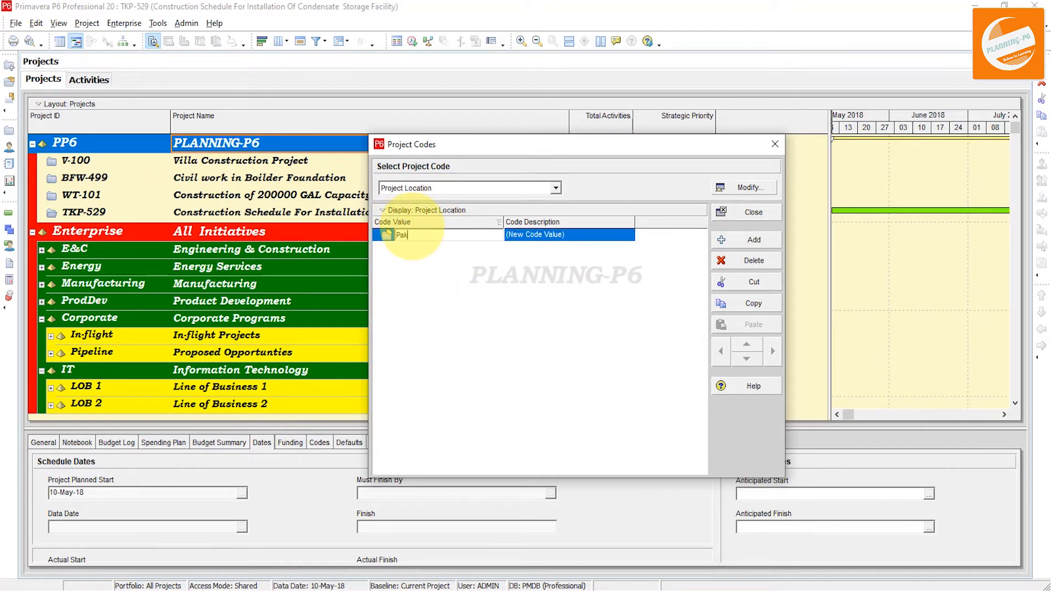
drag(507, 235, 558, 231)
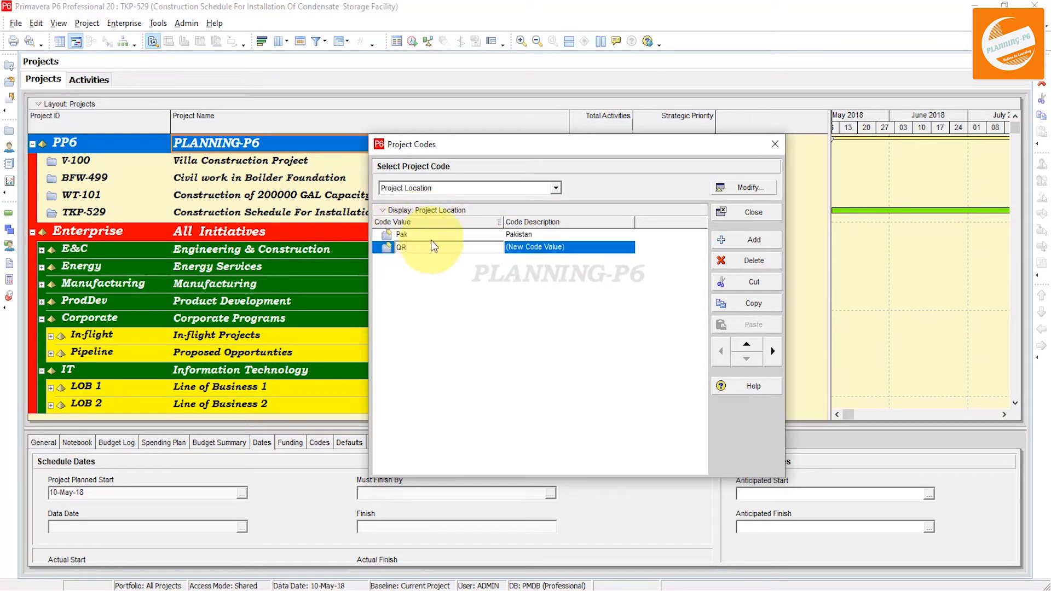
click(586, 247)
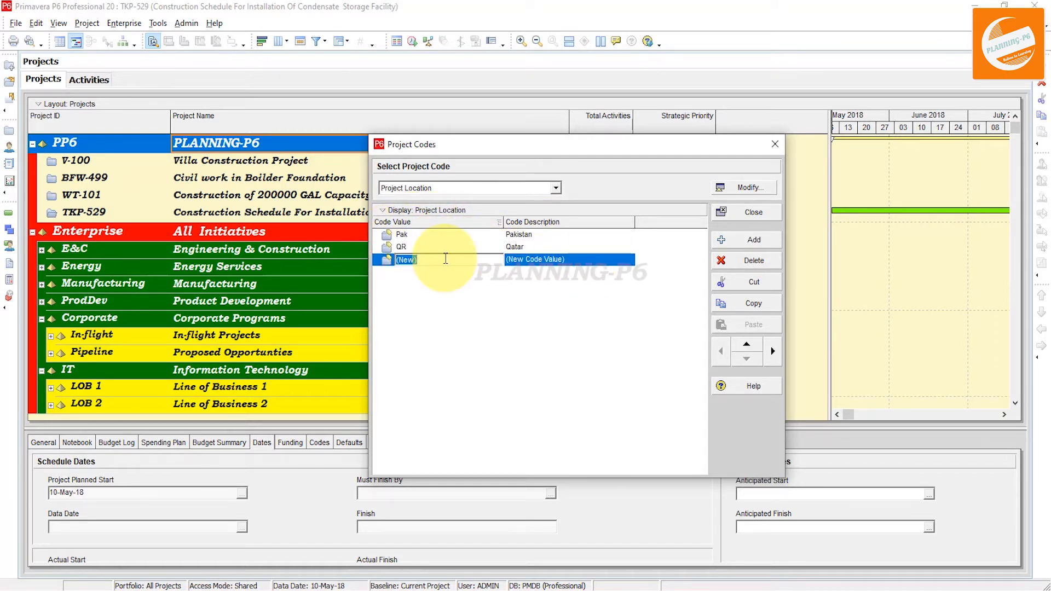
Enter code value UAE with description United Arab for the new Project Location entry
text(UAE)
click(506, 260)
text(United Arab)
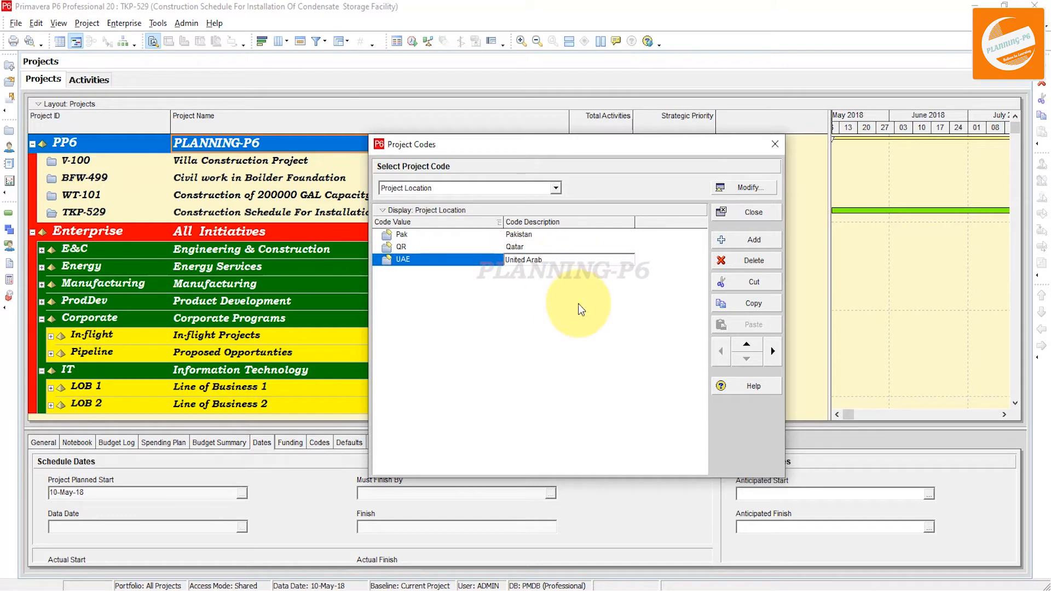
Add Project Location value Ch with description China and close the Project Codes dialog
click(751, 240)
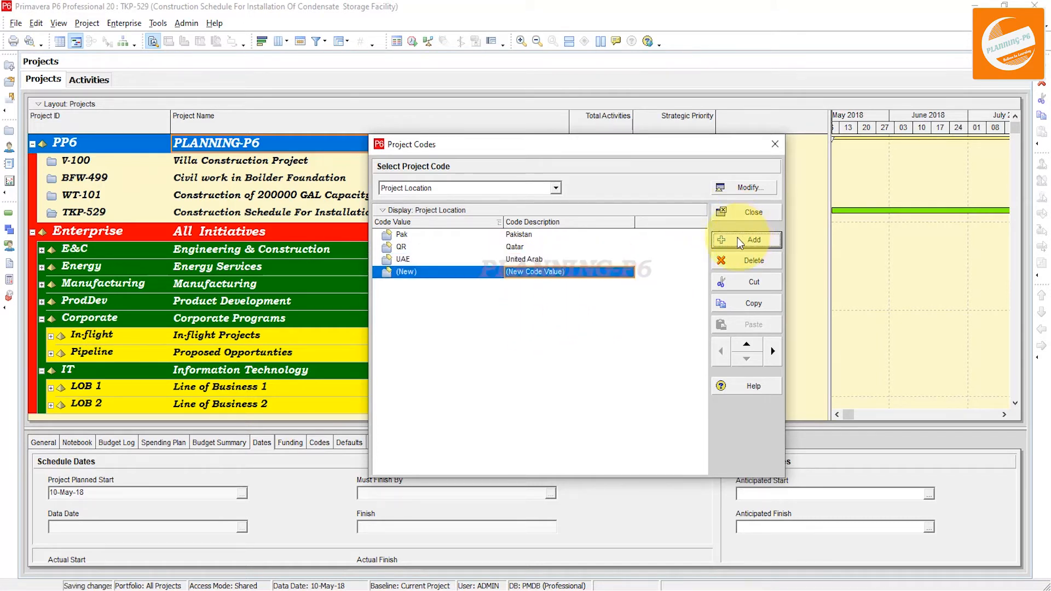
click(446, 272)
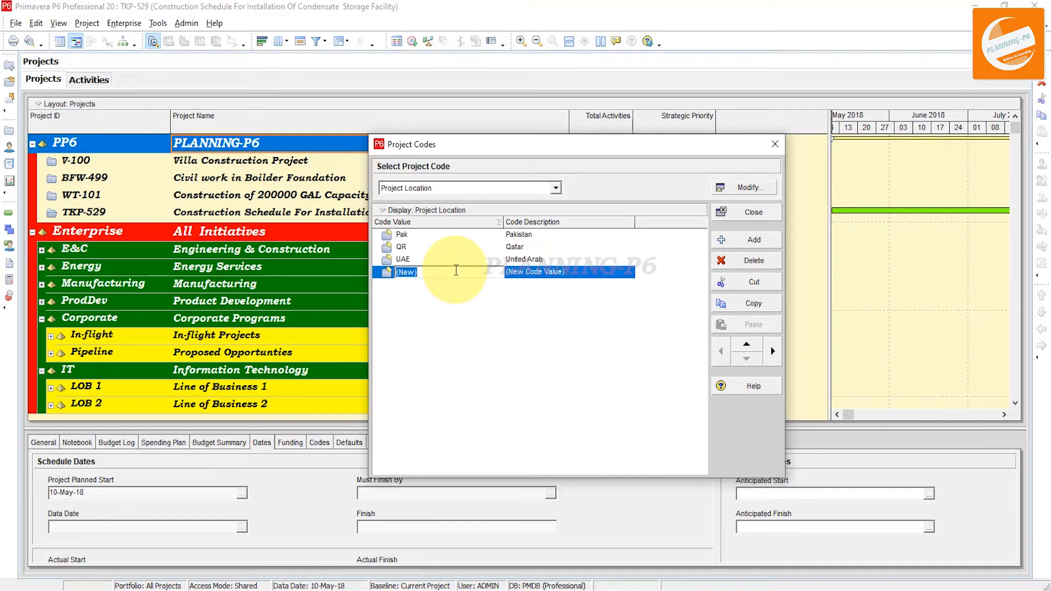
text(Ch)
click(575, 272)
text(China)
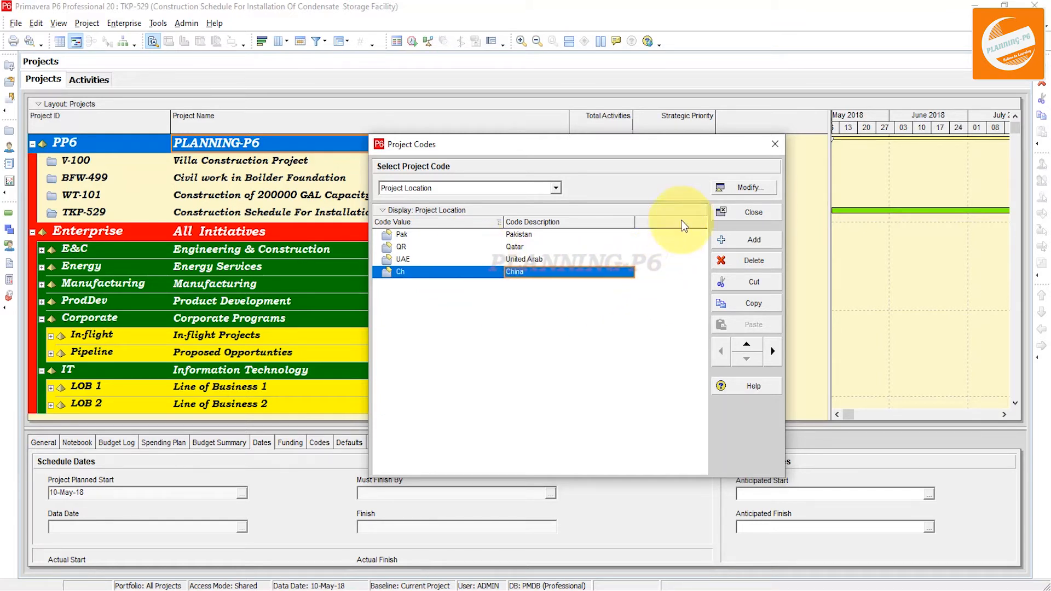
click(731, 215)
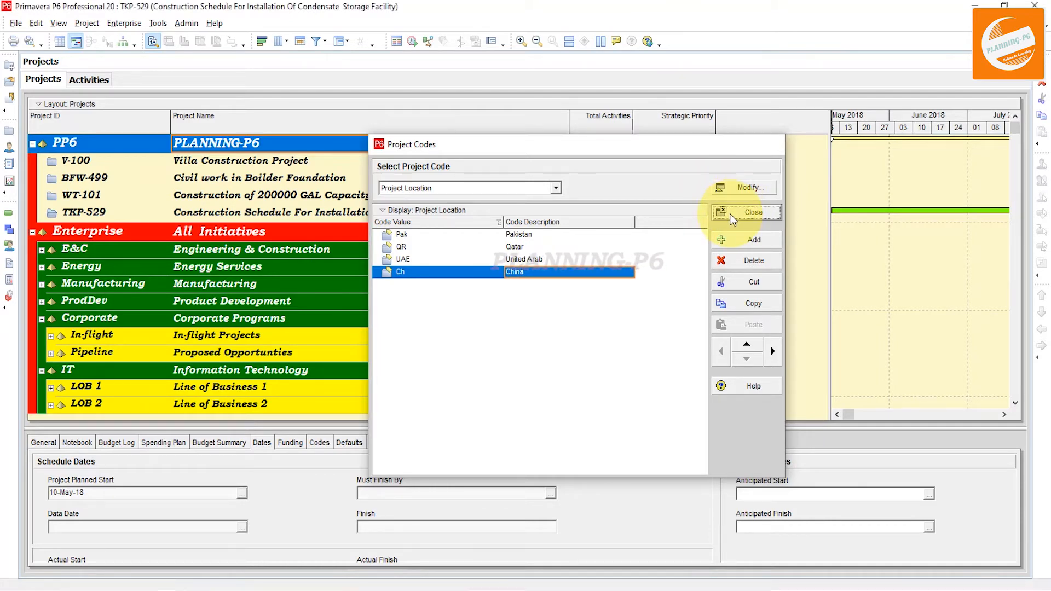
Open the Columns dialog for the projects table and search the available options for project
right_click(749, 120)
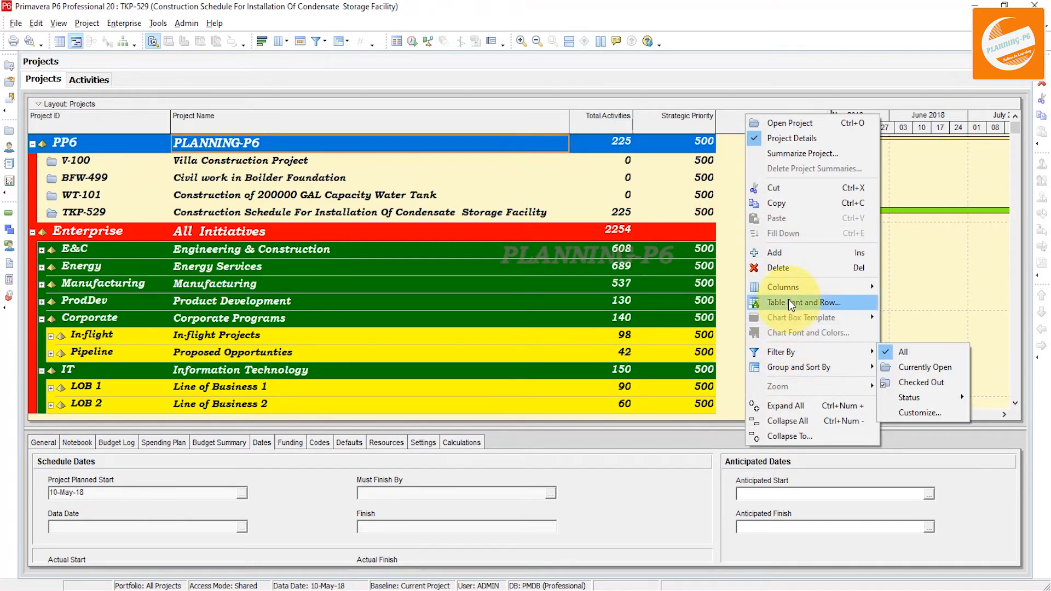
mouse_move(788, 290)
click(913, 334)
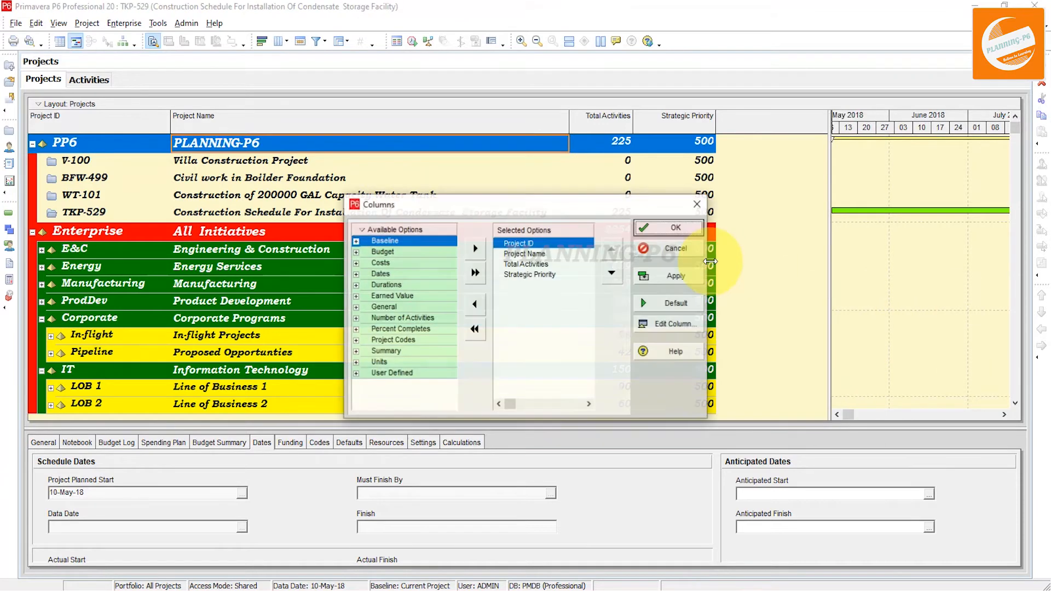
right_click(409, 228)
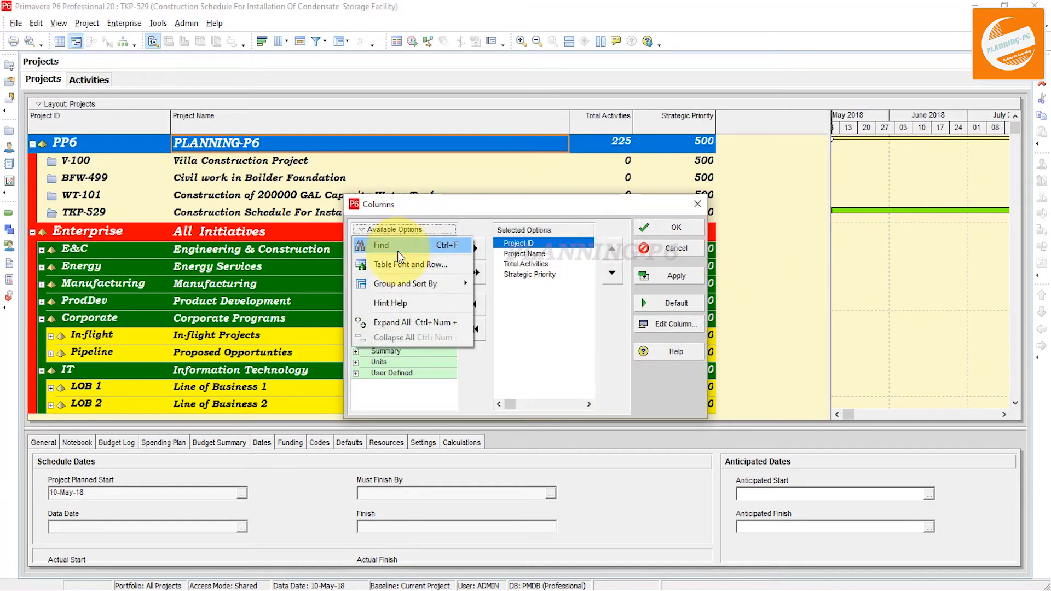
click(399, 244)
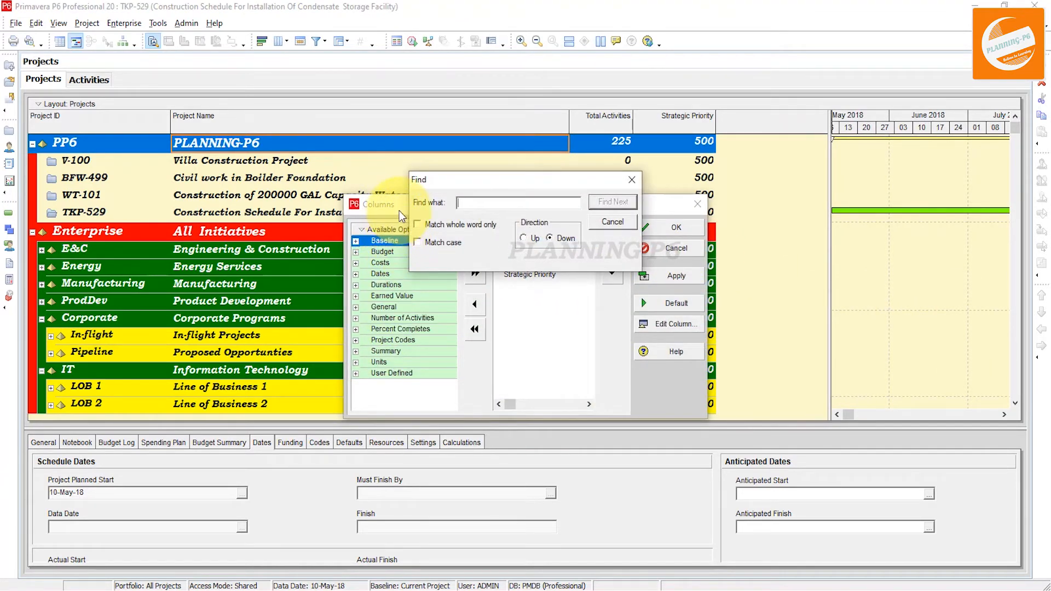
text(project)
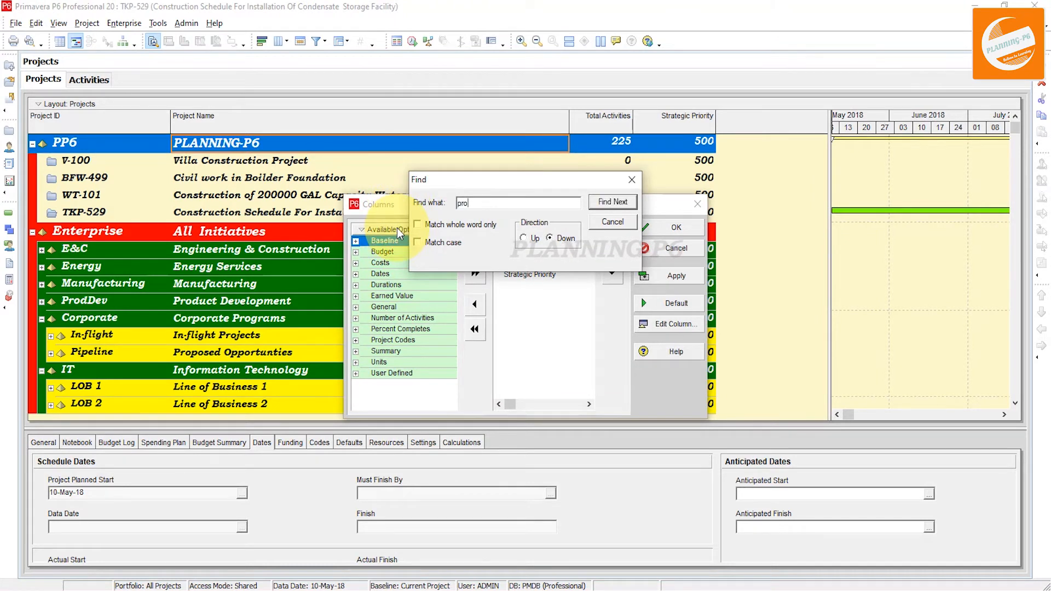
key(Return)
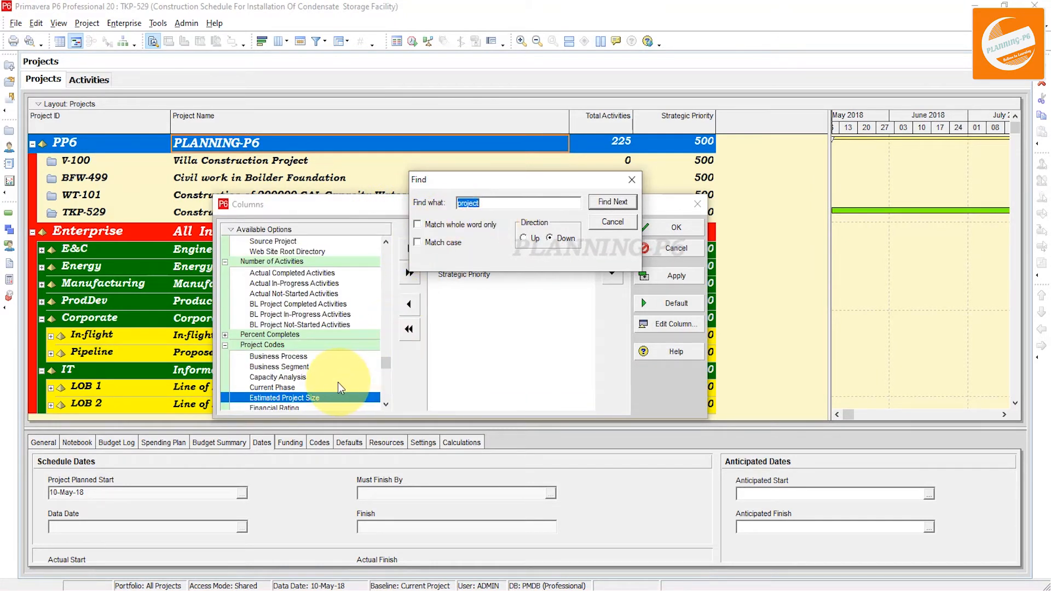
Add the Project Status-1, Schedule Status, Sectors and Project Location code columns to the selected options
click(386, 404)
click(385, 404)
click(386, 404)
click(386, 404)
click(385, 404)
click(386, 404)
click(386, 404)
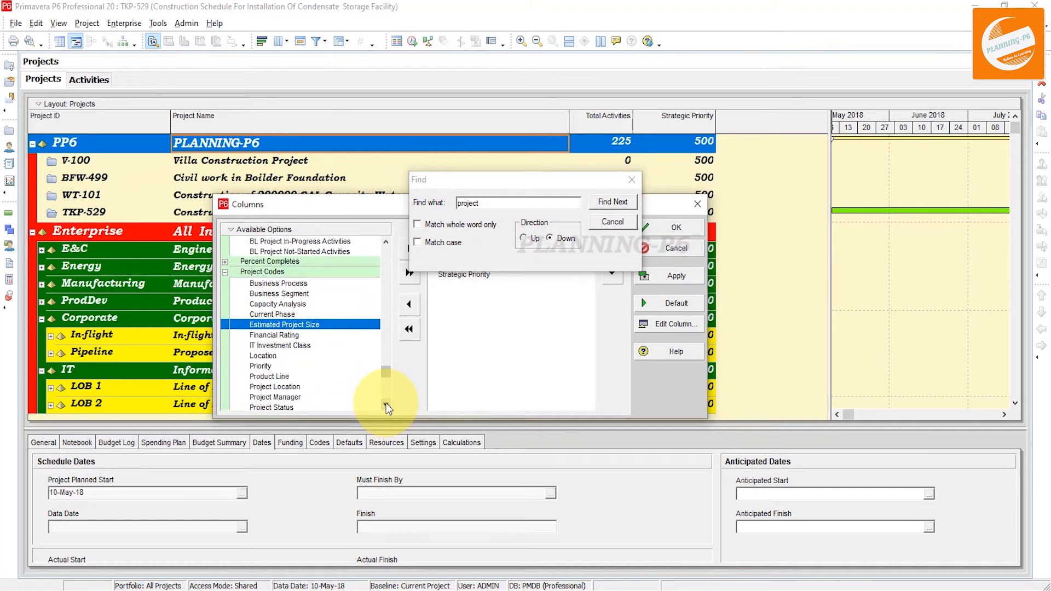
click(386, 404)
click(386, 404)
click(288, 394)
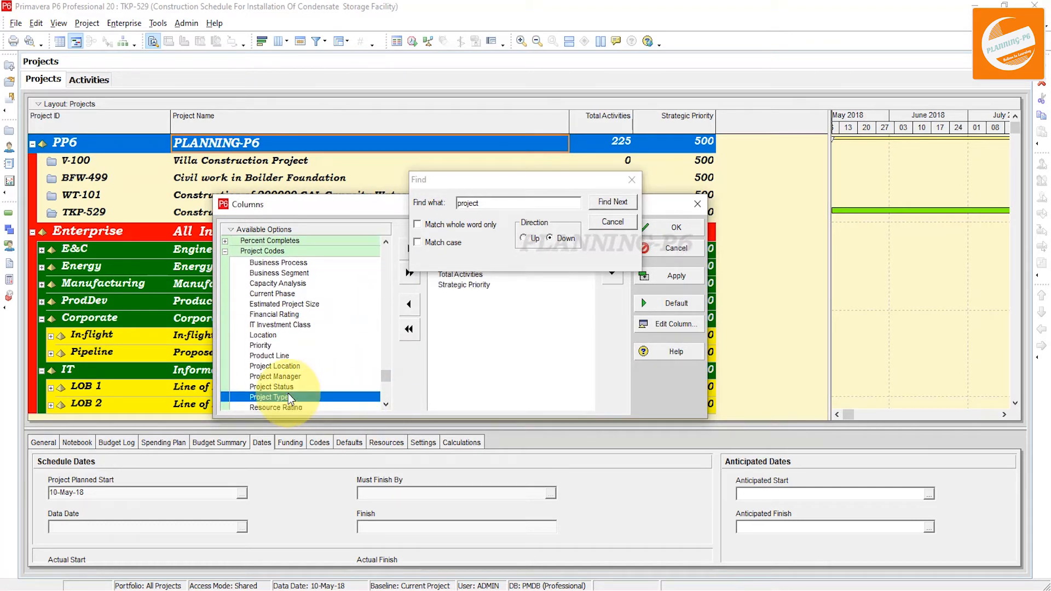
scroll(307, 390, down, 3)
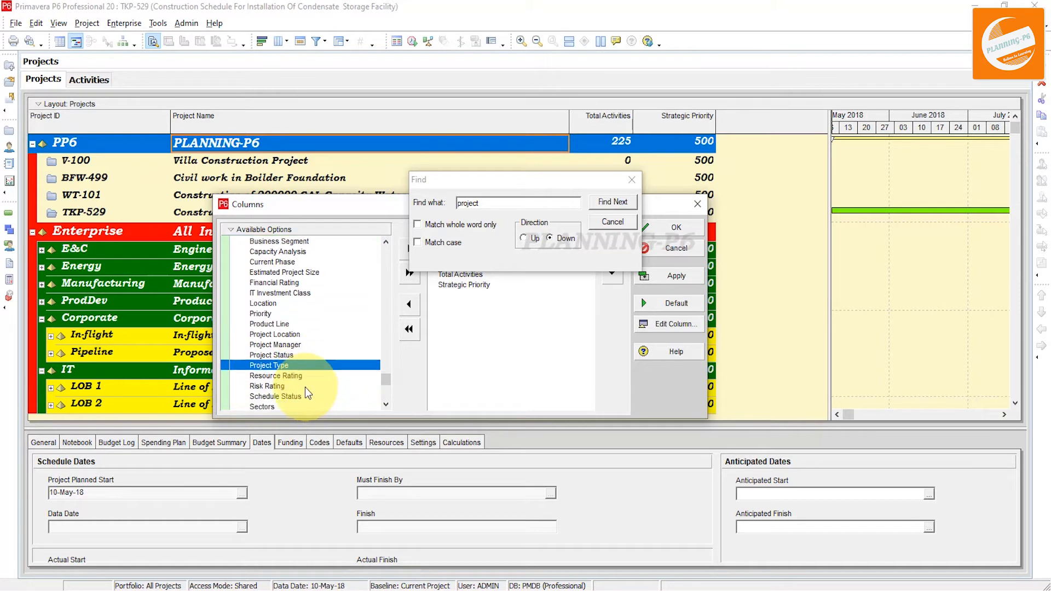
double_click(296, 395)
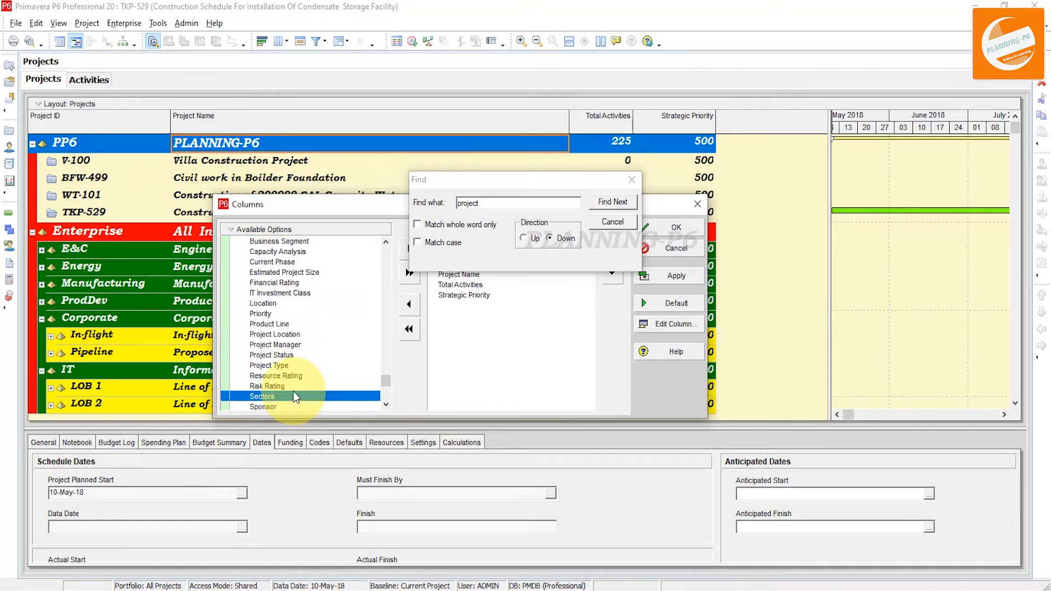
double_click(285, 393)
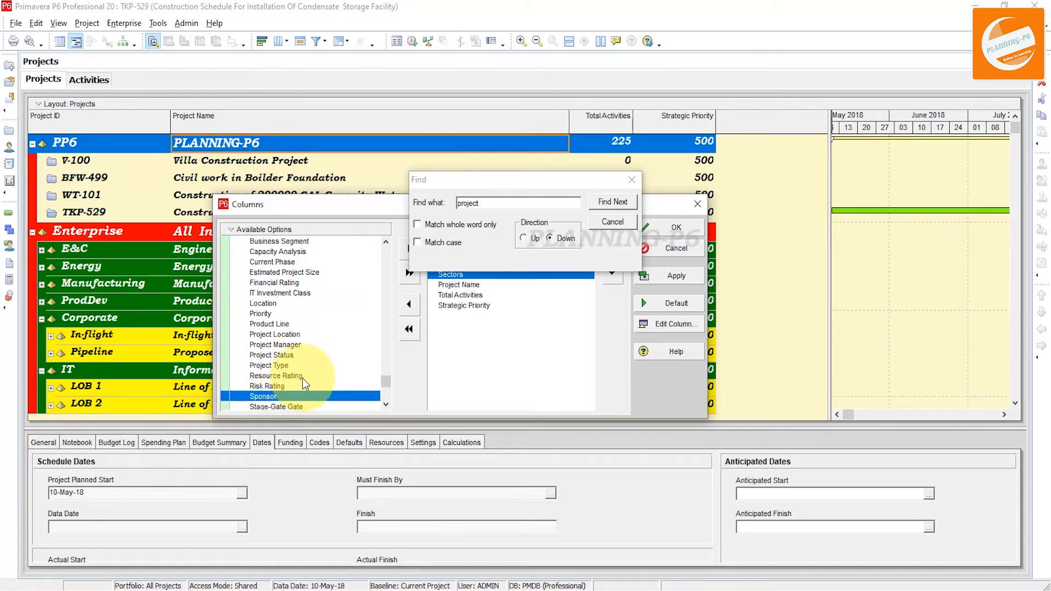
scroll(295, 380, down, 3)
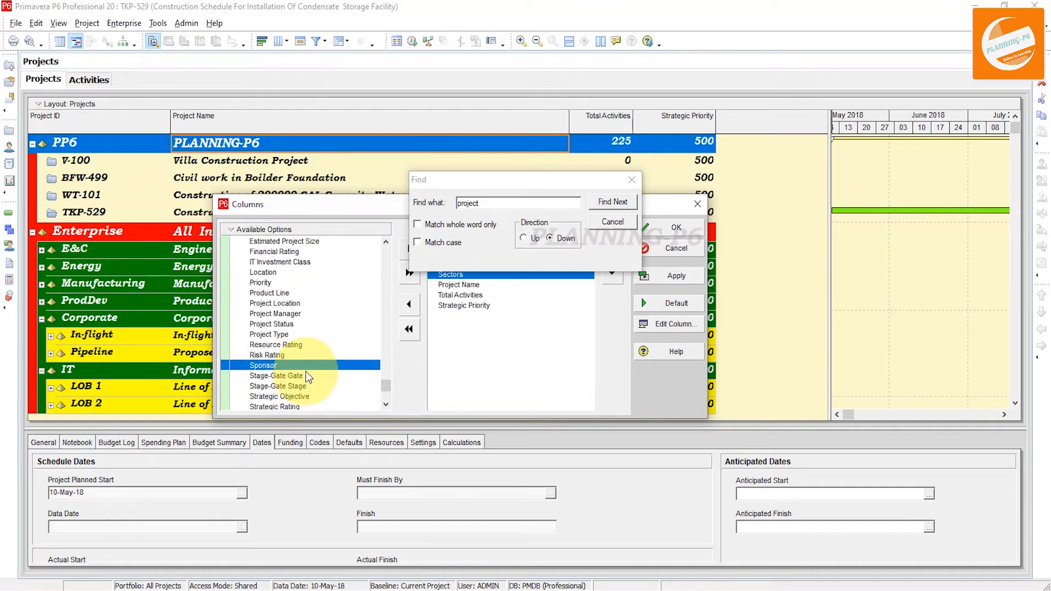
double_click(288, 303)
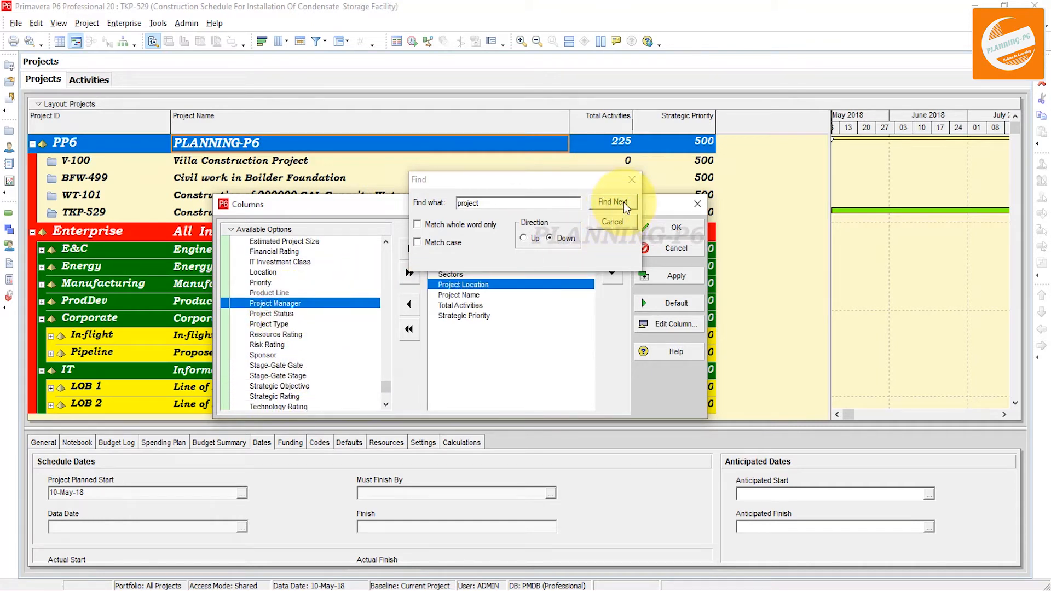
click(632, 179)
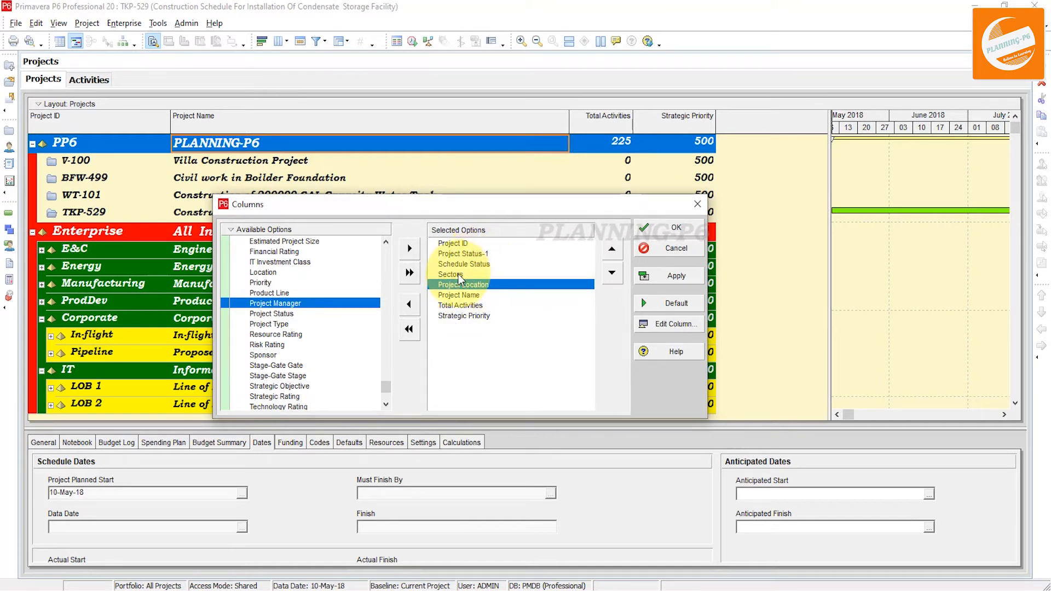
Move the Strategic Priority column up to sit directly below Project ID
click(479, 317)
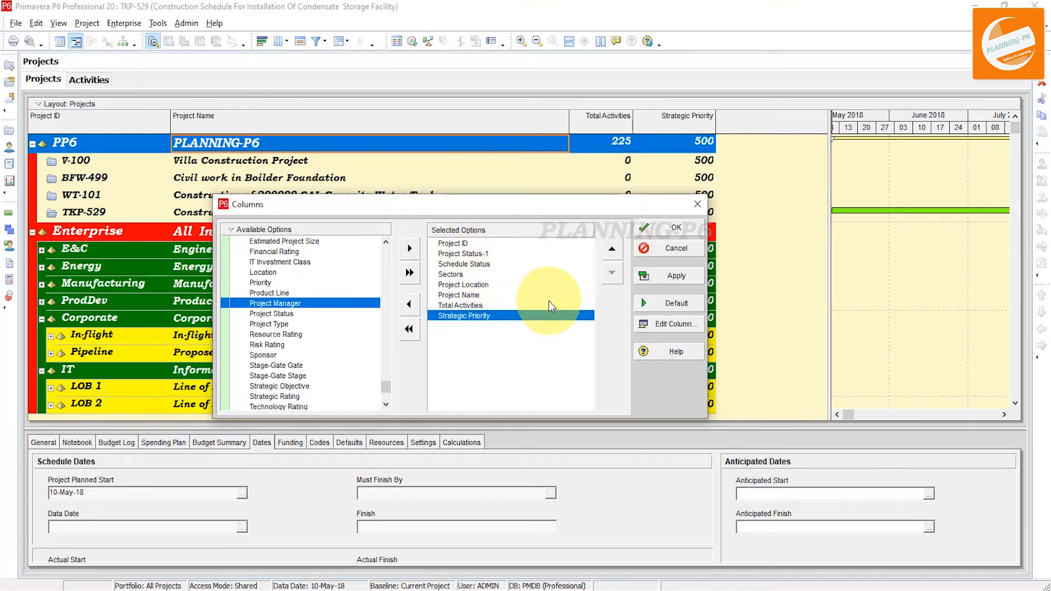
click(613, 251)
click(613, 252)
click(612, 251)
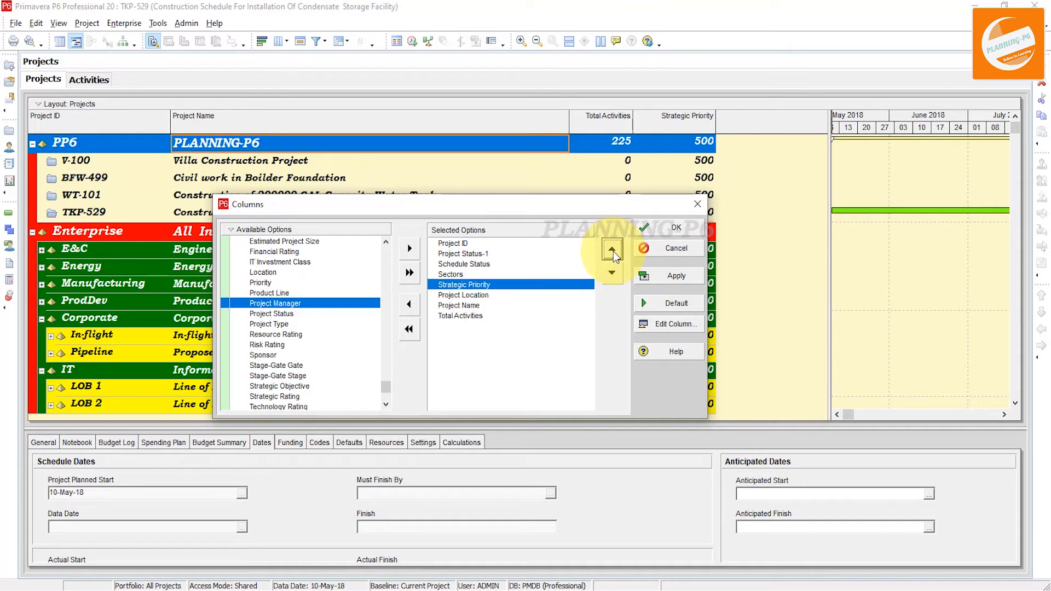
click(613, 251)
click(613, 251)
click(613, 252)
click(613, 251)
click(612, 272)
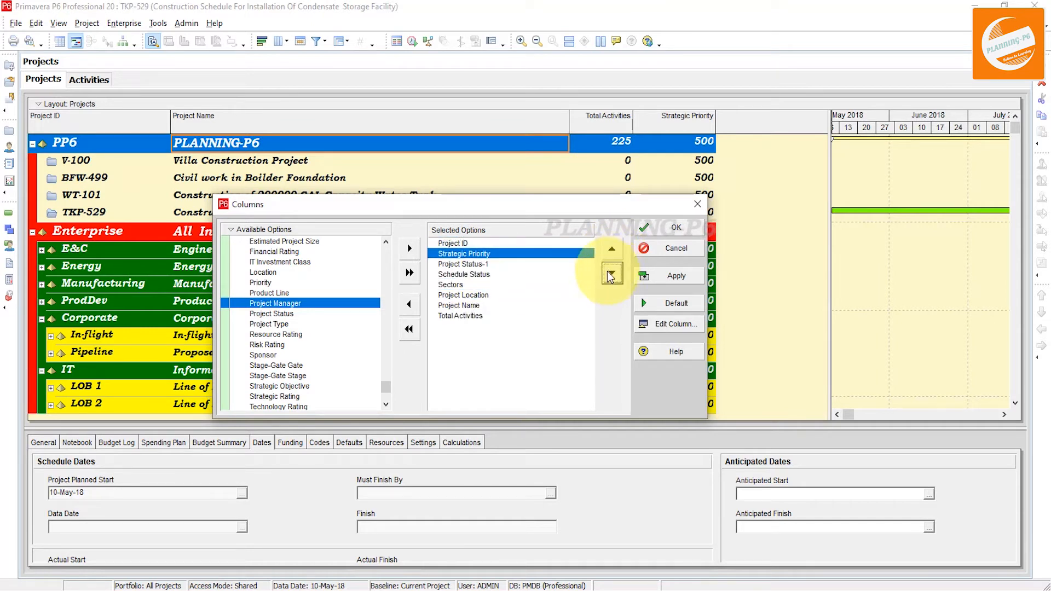
Move Total Activities up below Strategic Priority and apply the column layout
click(462, 316)
click(613, 250)
click(616, 246)
click(616, 246)
click(617, 246)
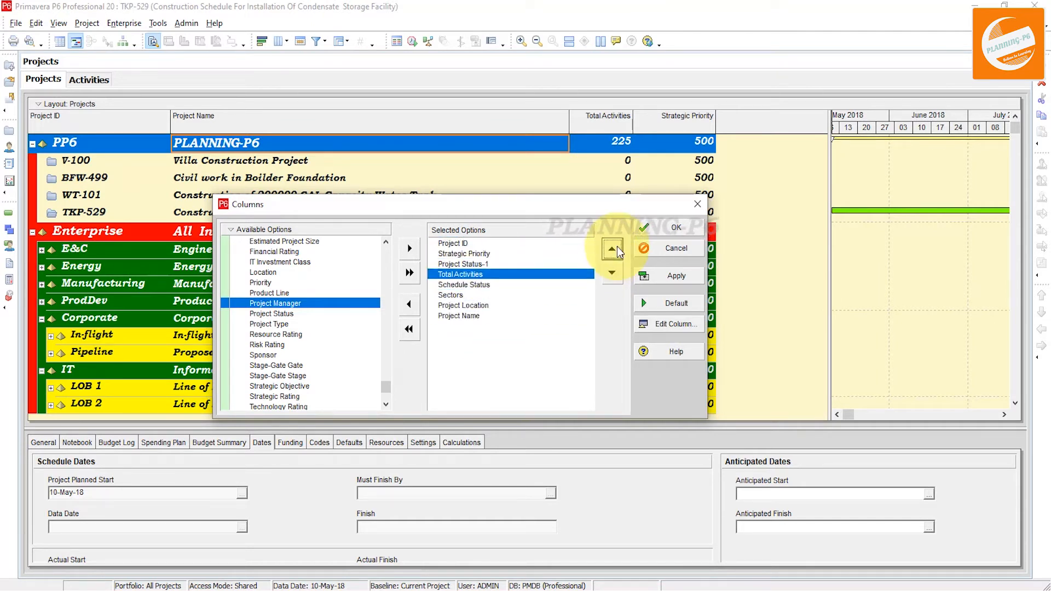
click(616, 246)
click(673, 276)
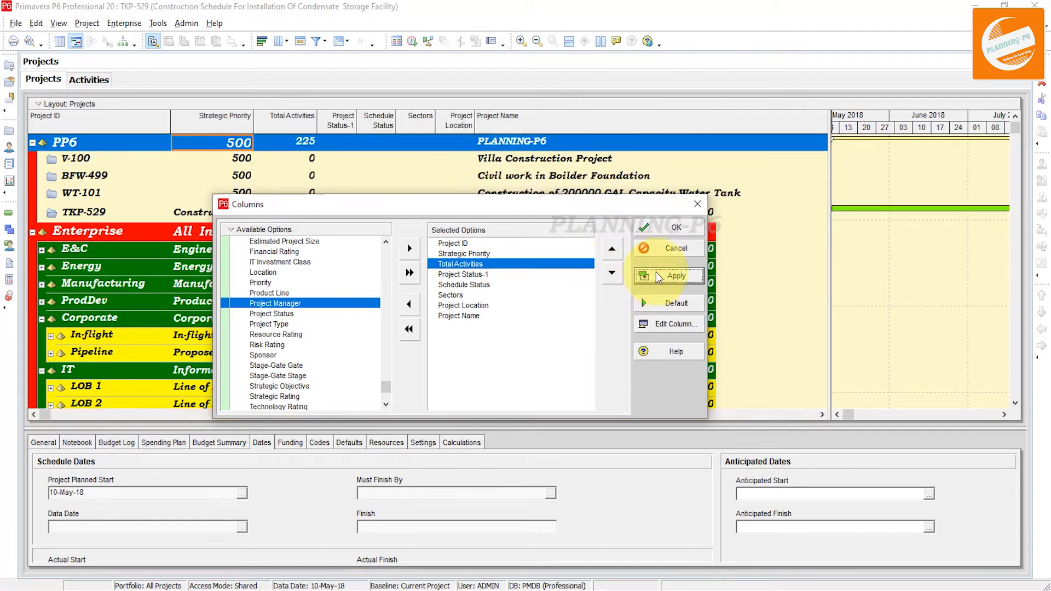
Move the Project Name column up to sit directly below Project ID and apply the column layout
click(669, 226)
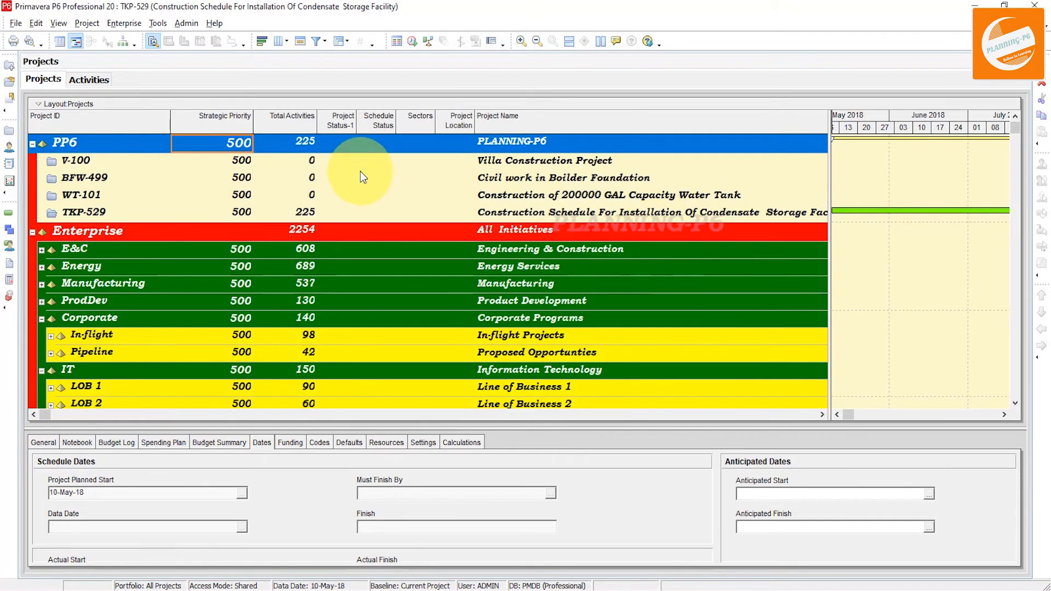
right_click(415, 142)
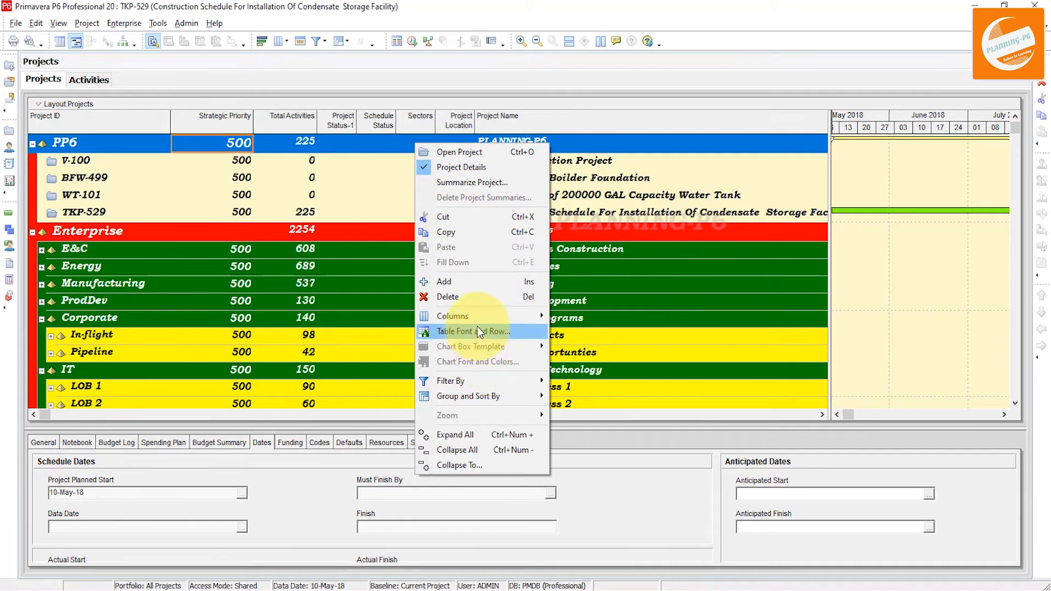
mouse_move(520, 316)
click(585, 360)
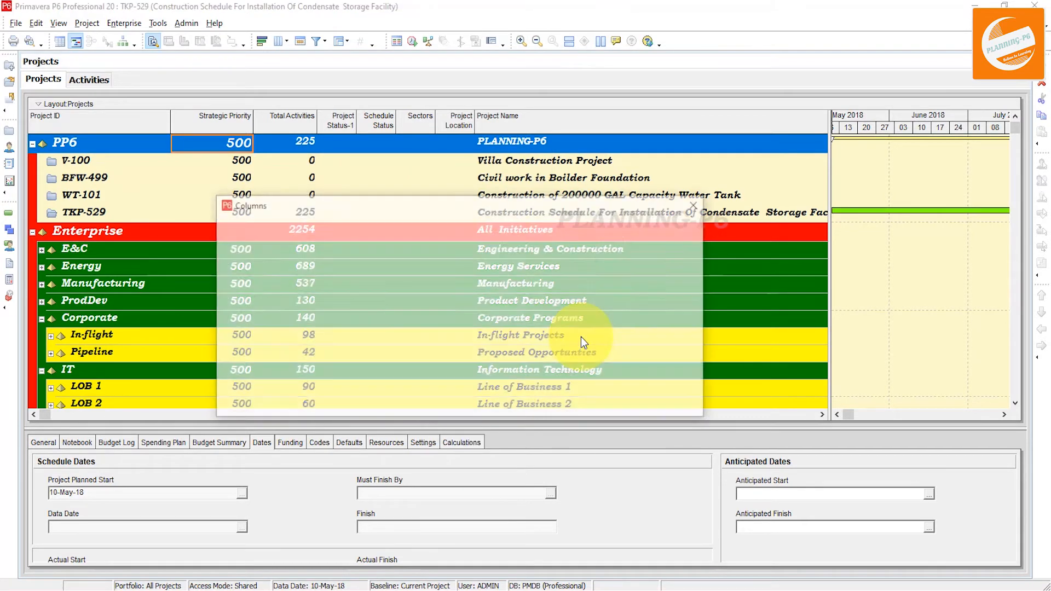
click(509, 315)
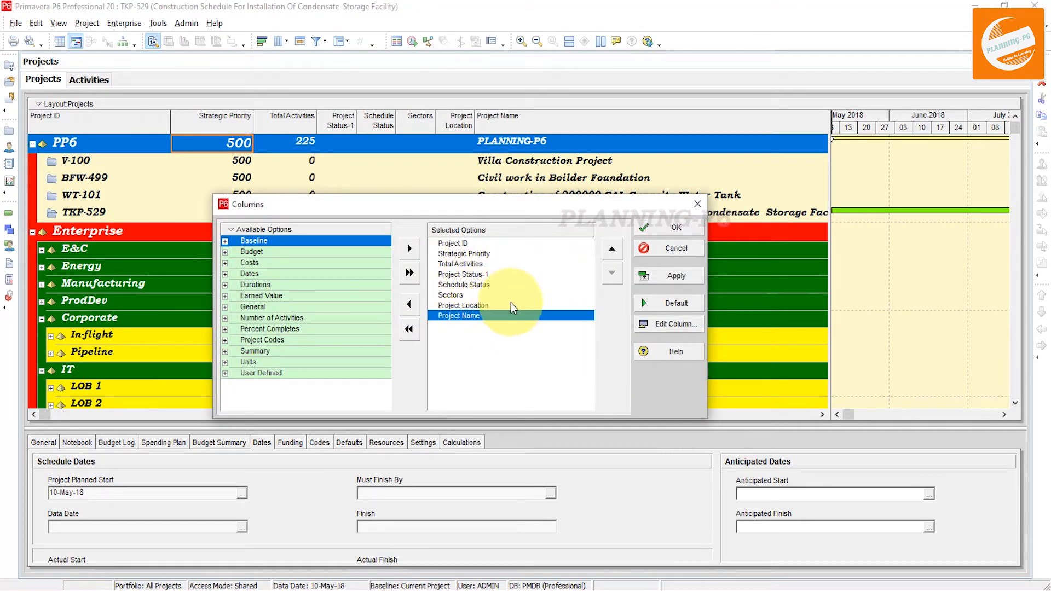
click(610, 254)
click(610, 255)
click(610, 255)
click(610, 255)
click(610, 254)
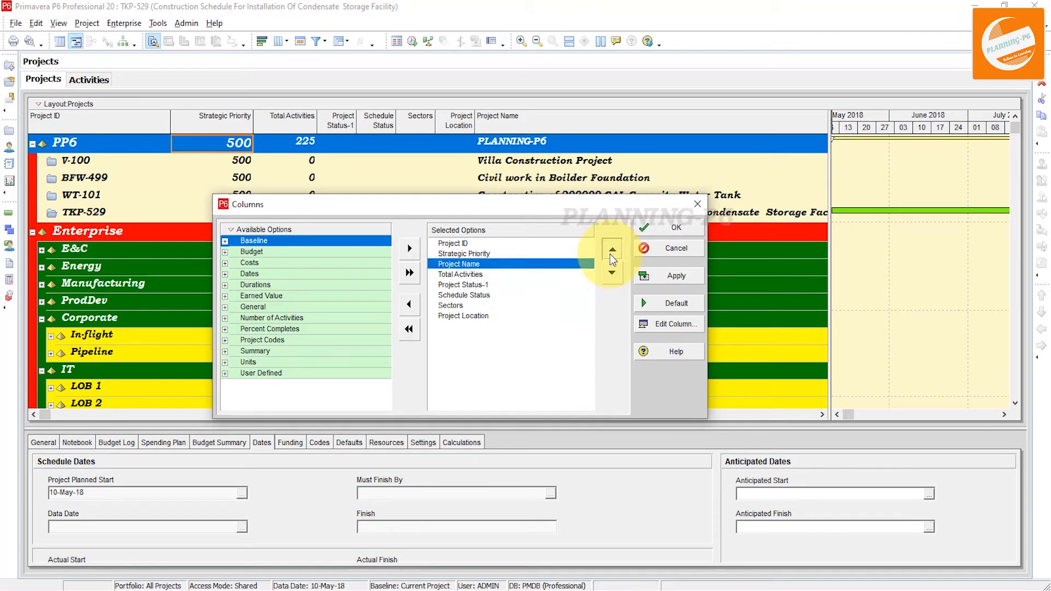
click(610, 254)
click(665, 275)
click(676, 227)
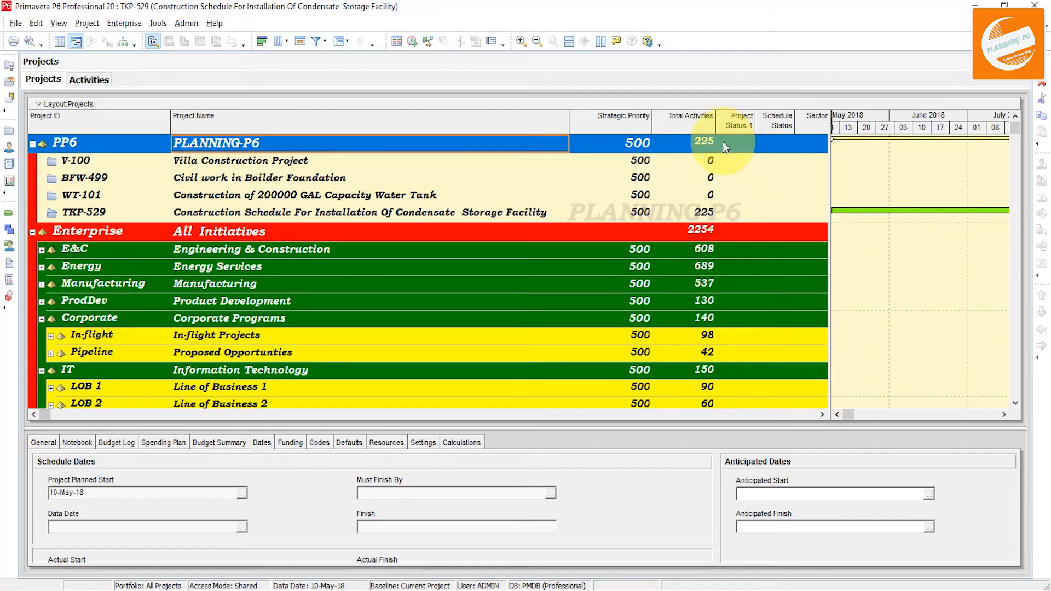
Narrow the Project Name column so all the project code columns fit in the table
drag(568, 118, 474, 124)
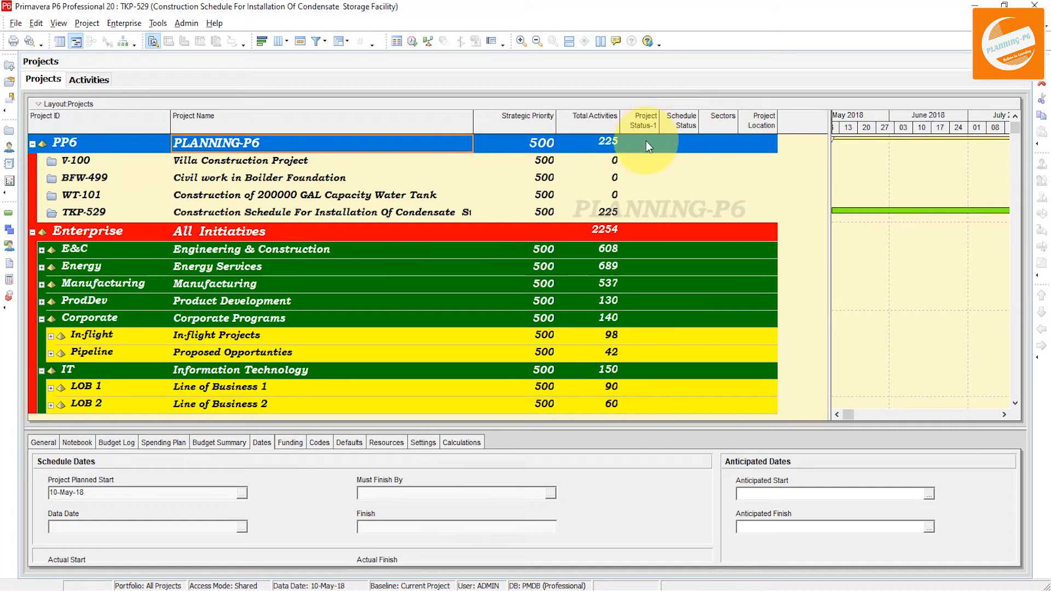
click(646, 143)
click(684, 145)
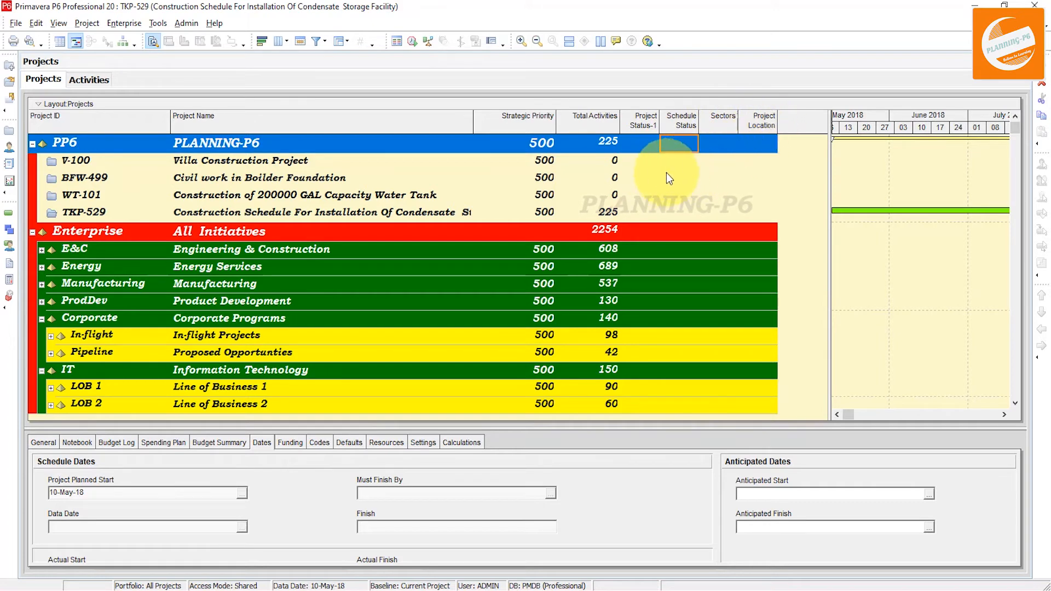
Assign the Project Status-1 code value UCon to the V-100 project
double_click(647, 165)
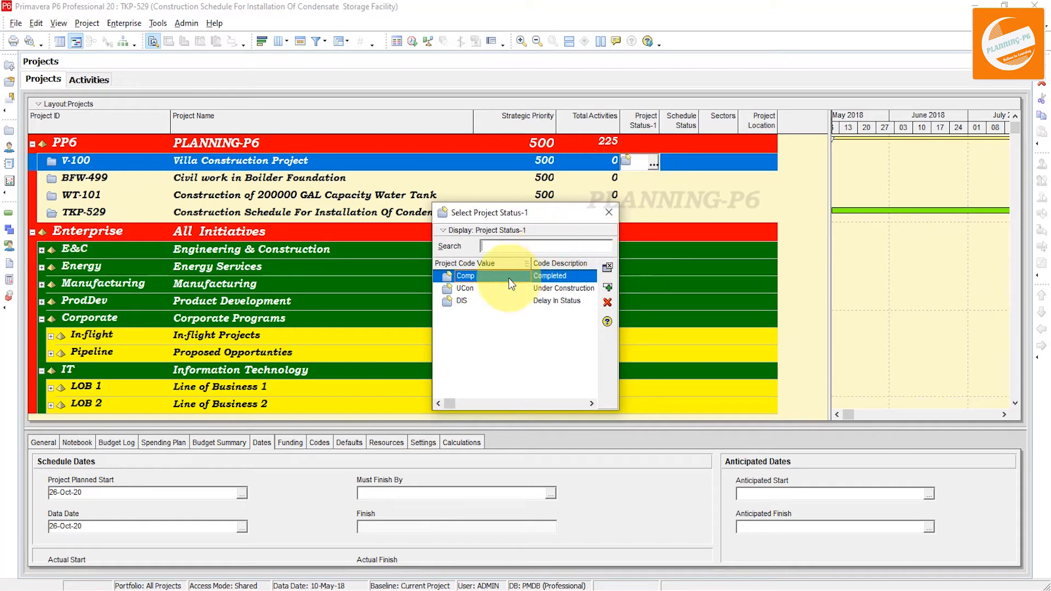
click(532, 290)
click(607, 287)
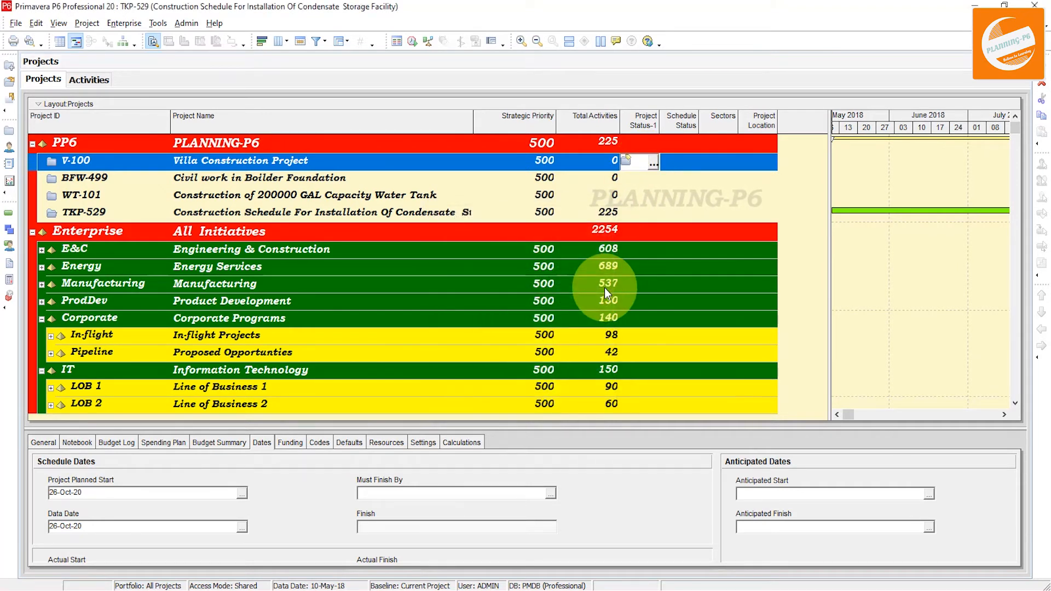
click(679, 183)
click(692, 182)
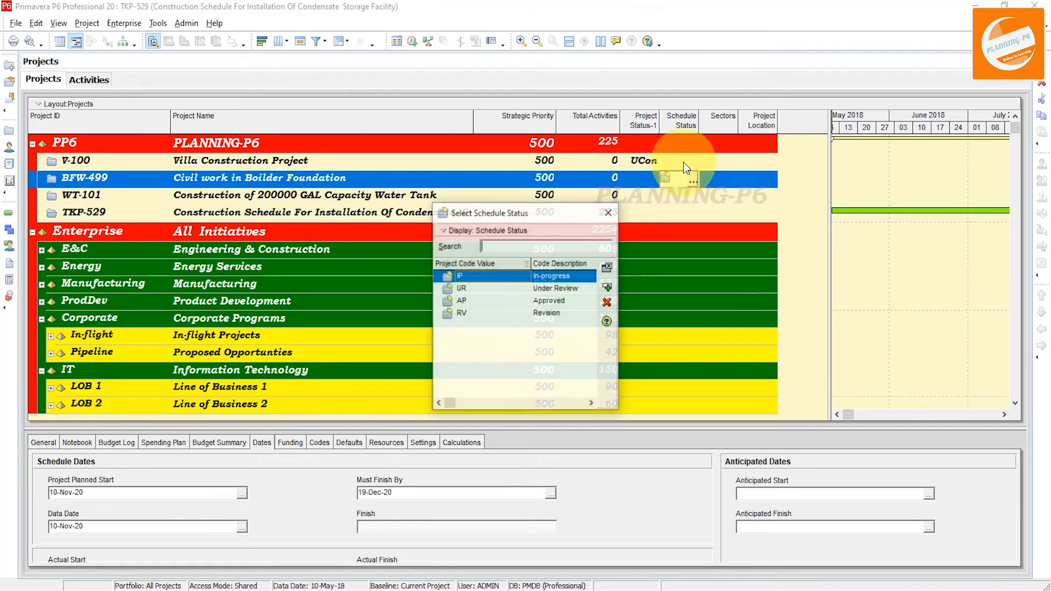
click(609, 213)
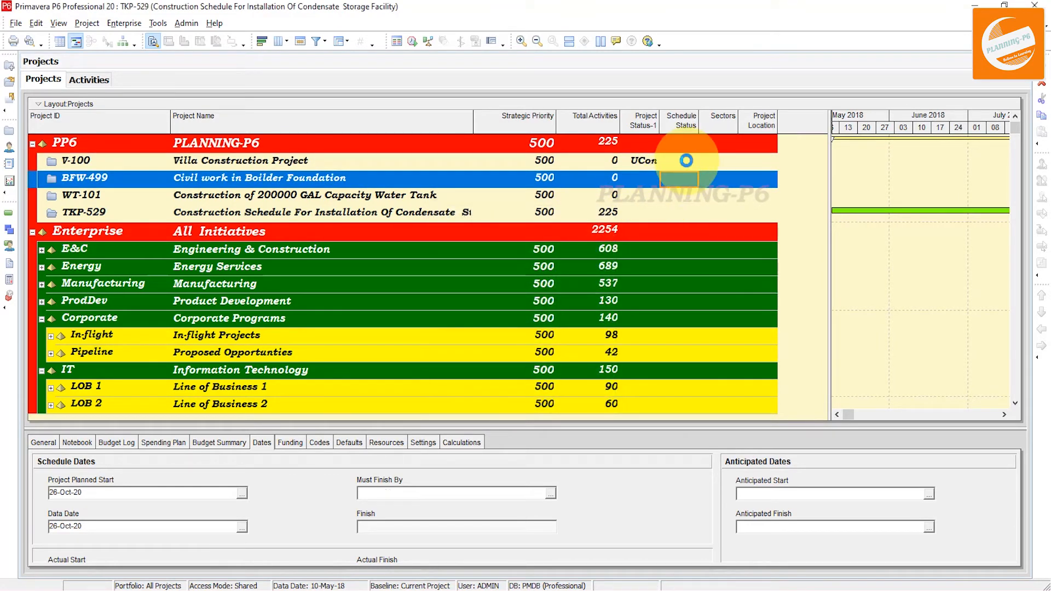
Assign the Schedule Status value AP to the V-100 project
double_click(686, 160)
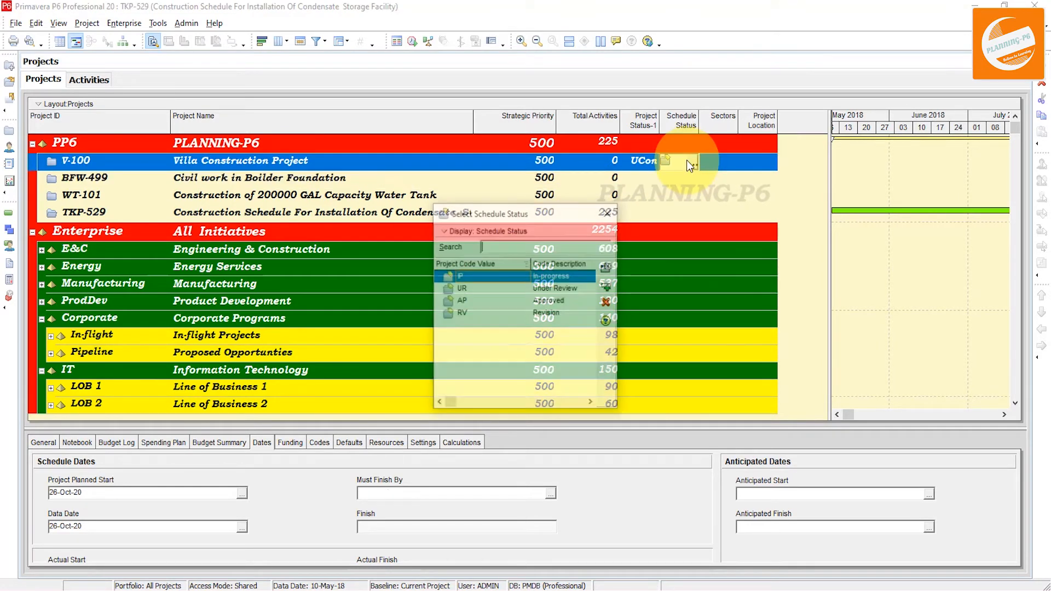
double_click(557, 300)
Assign the Sectors value Con and the Project Location value Pak to the V-100 project
click(718, 164)
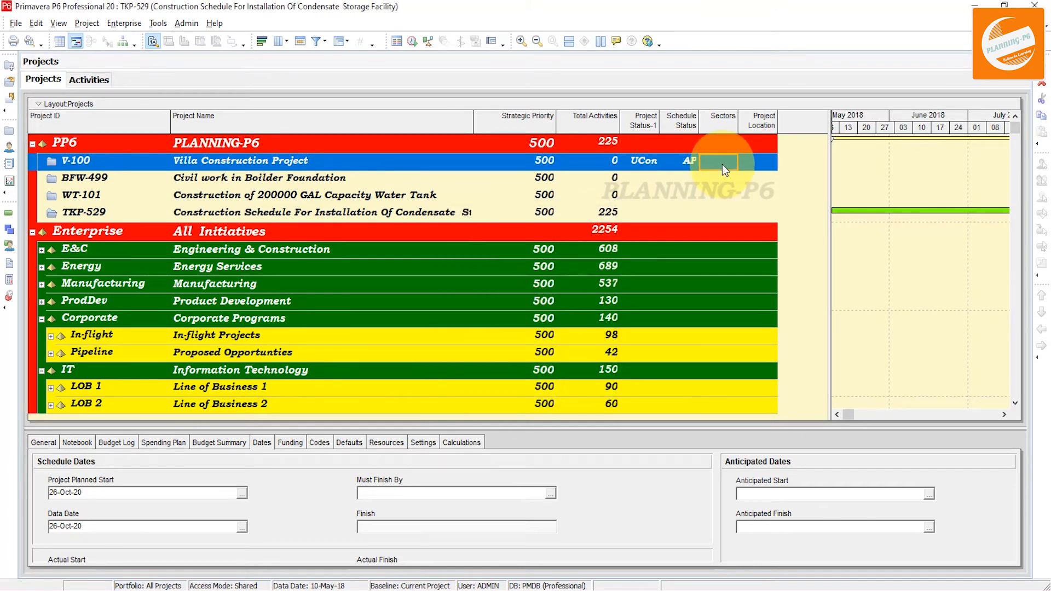
double_click(722, 164)
click(539, 300)
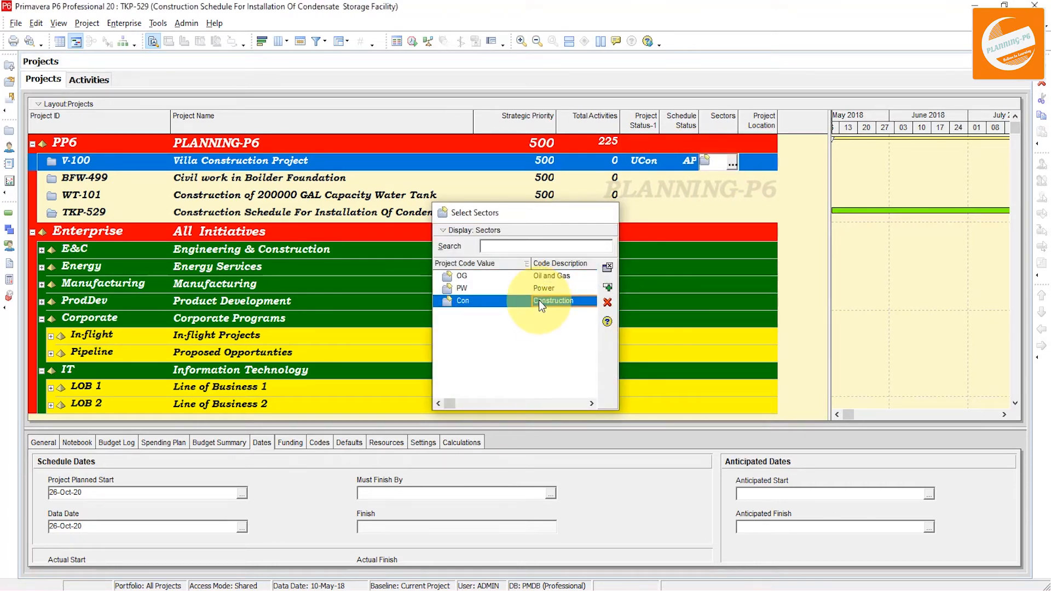
double_click(538, 300)
double_click(764, 166)
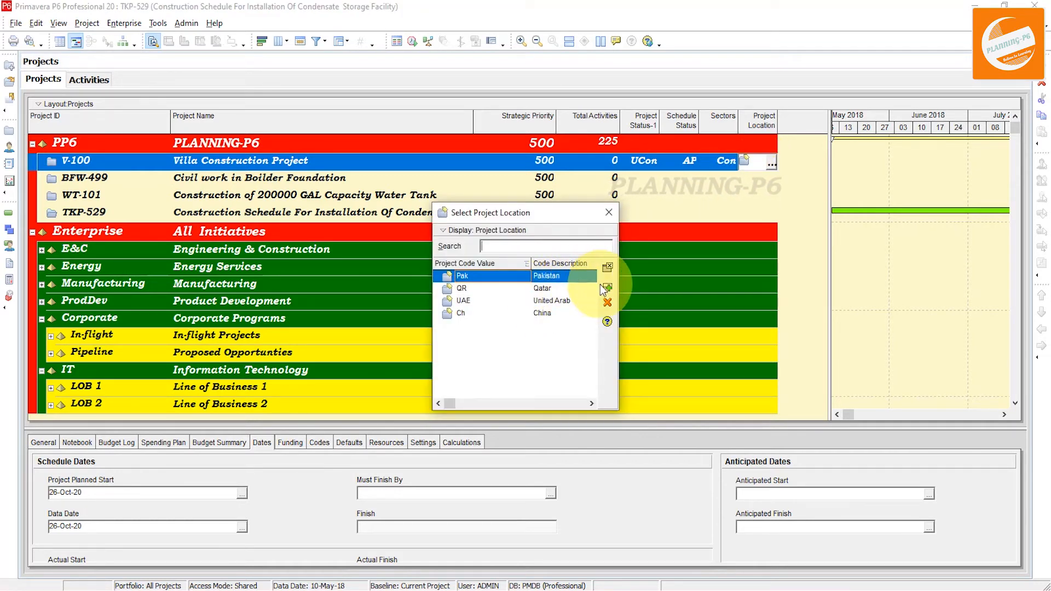
click(607, 267)
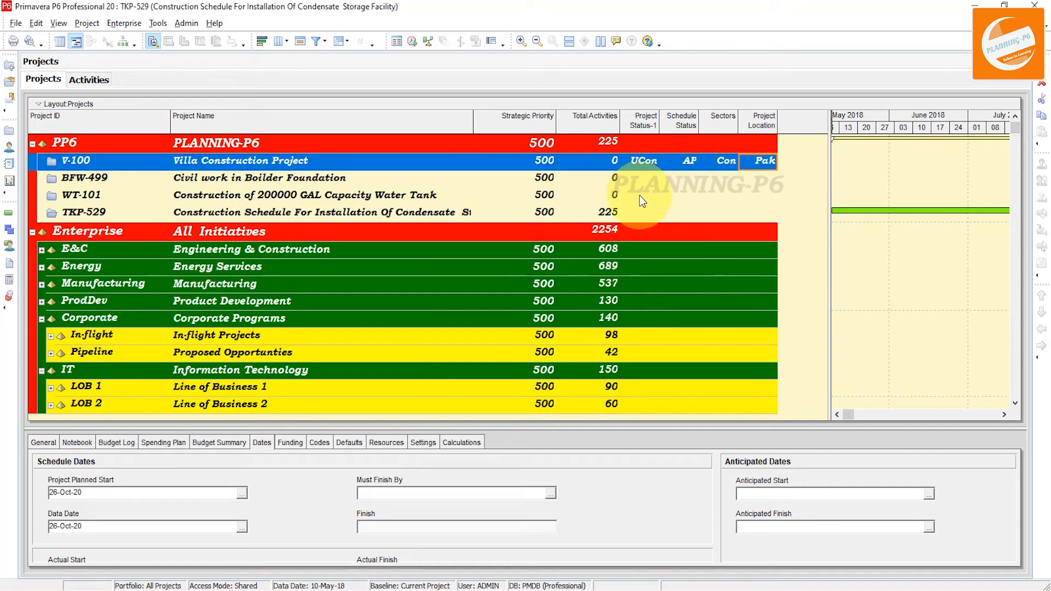
Assign the Project Status-1 value DIS to the WT-101 project
click(637, 178)
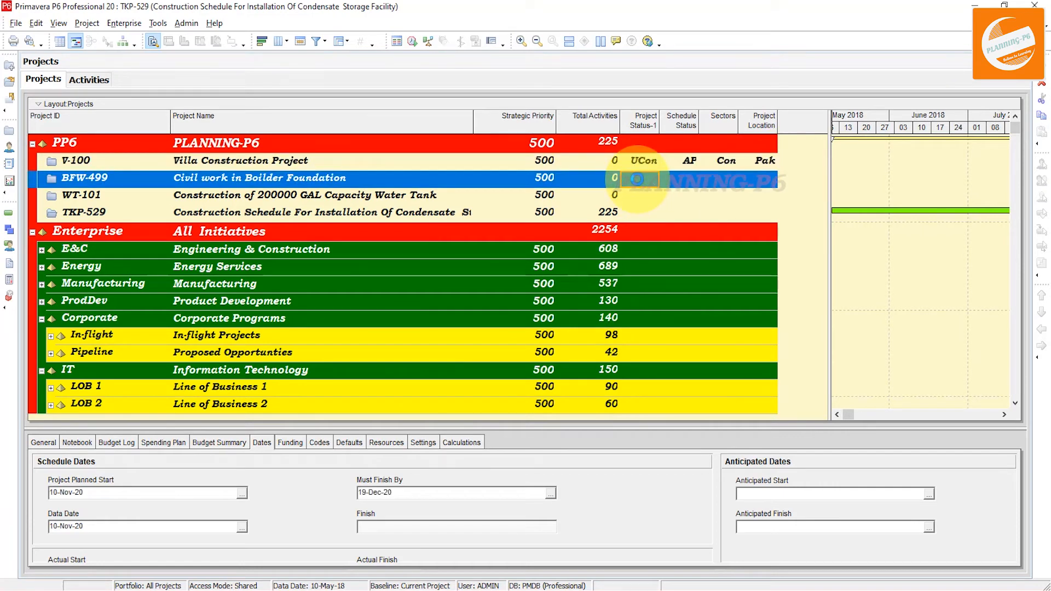
double_click(638, 196)
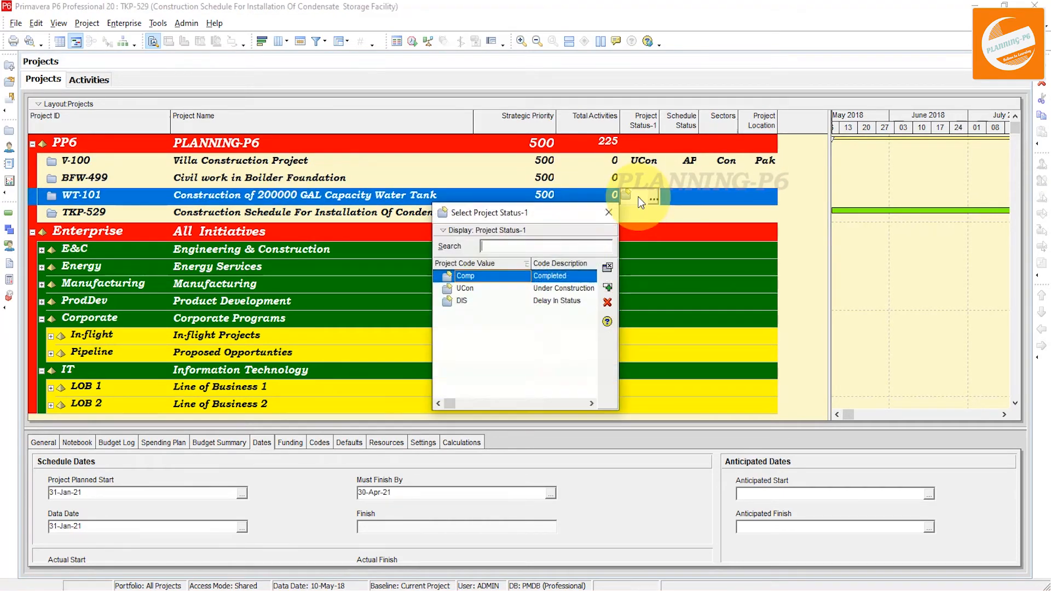
click(545, 301)
click(608, 287)
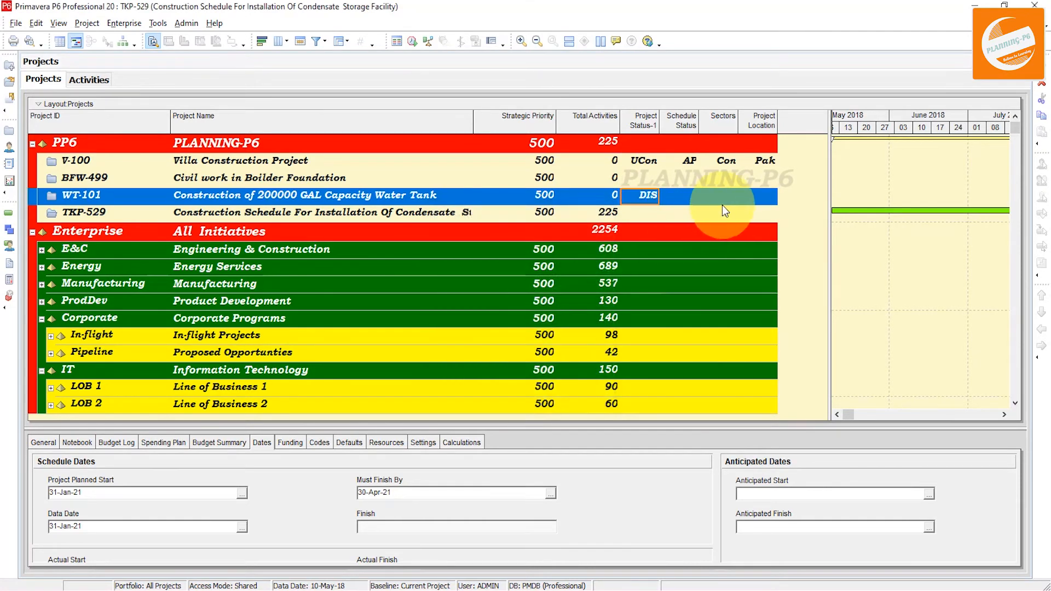
Assign the Schedule Status value RV to the TKP-529 project
click(710, 215)
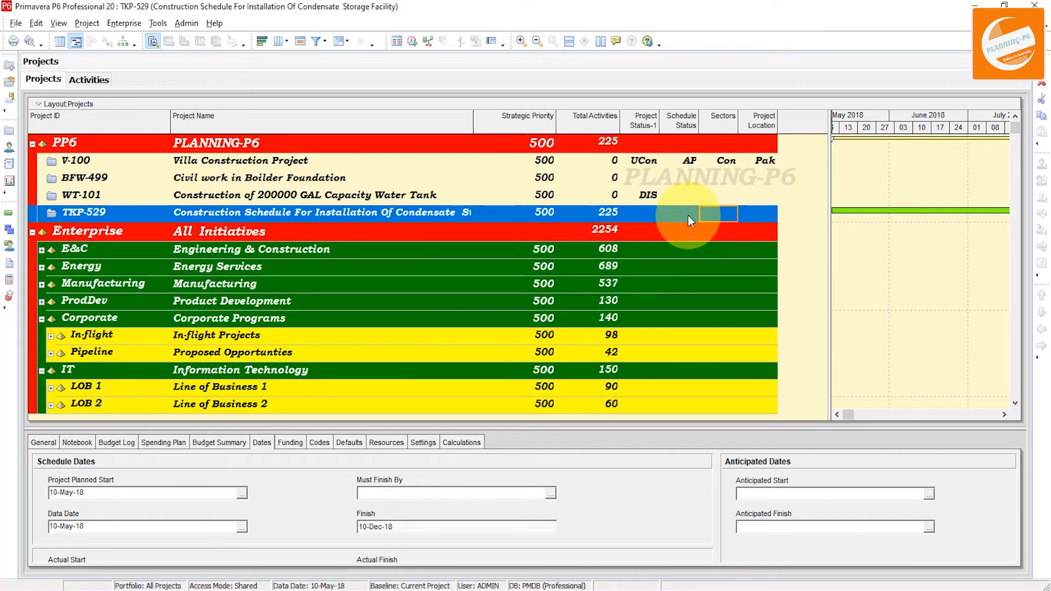
click(687, 216)
click(688, 216)
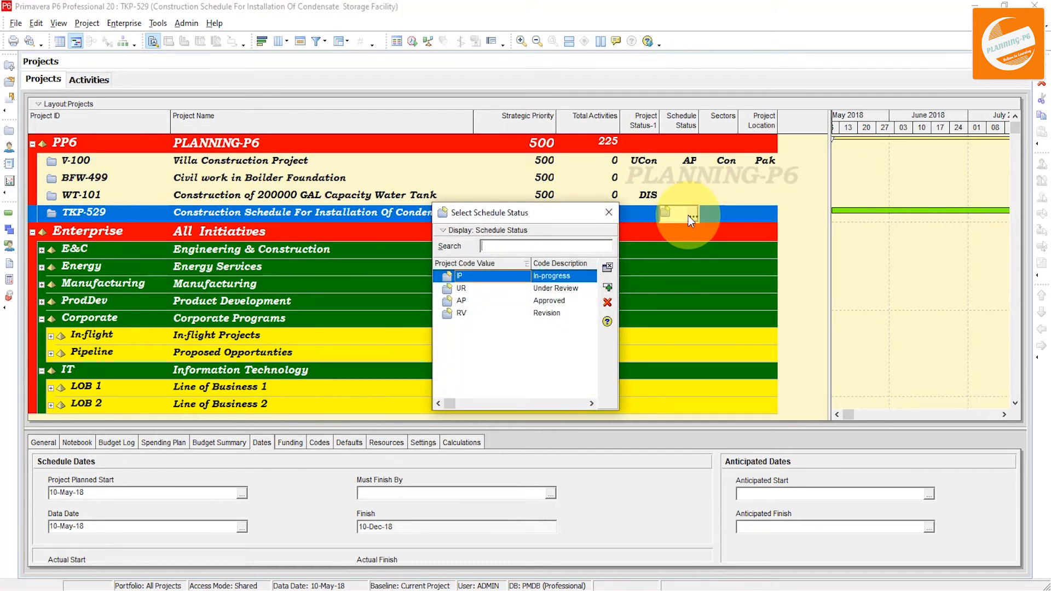
click(547, 312)
click(607, 288)
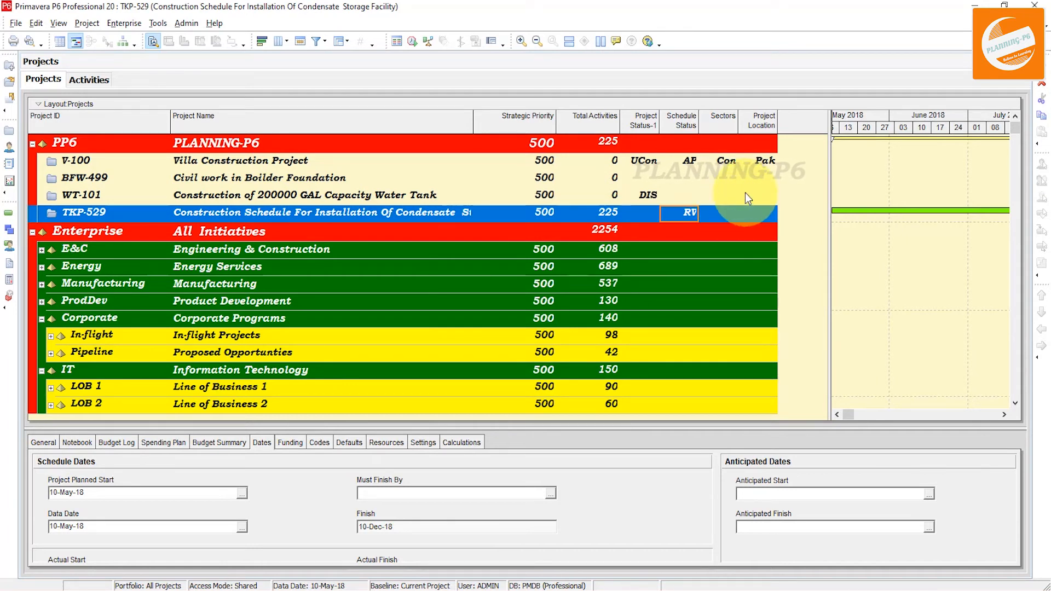
Assign the Project Location value QR to the BFW-499 project
click(757, 181)
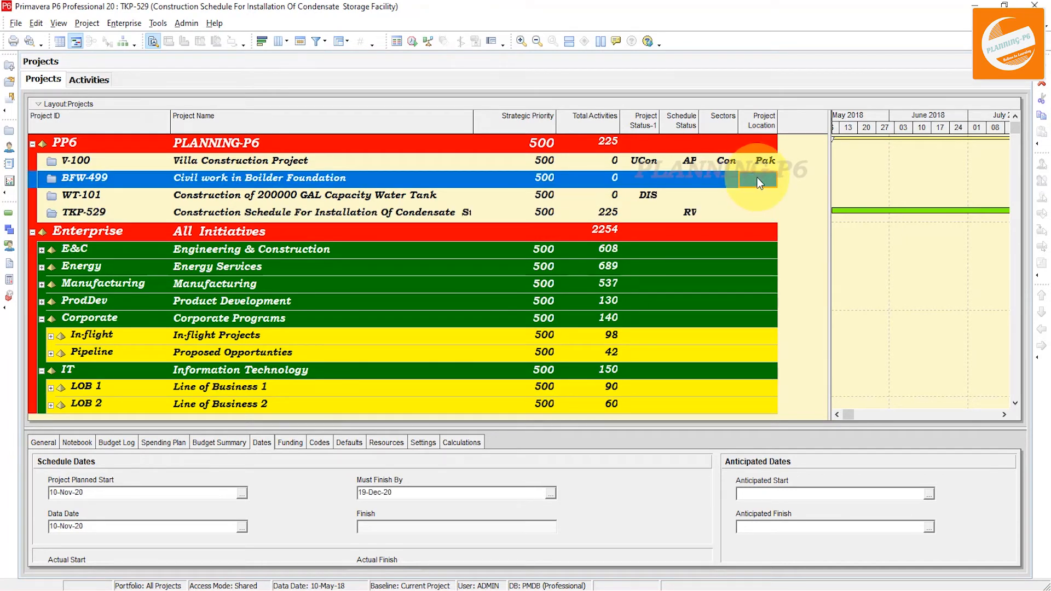
click(757, 177)
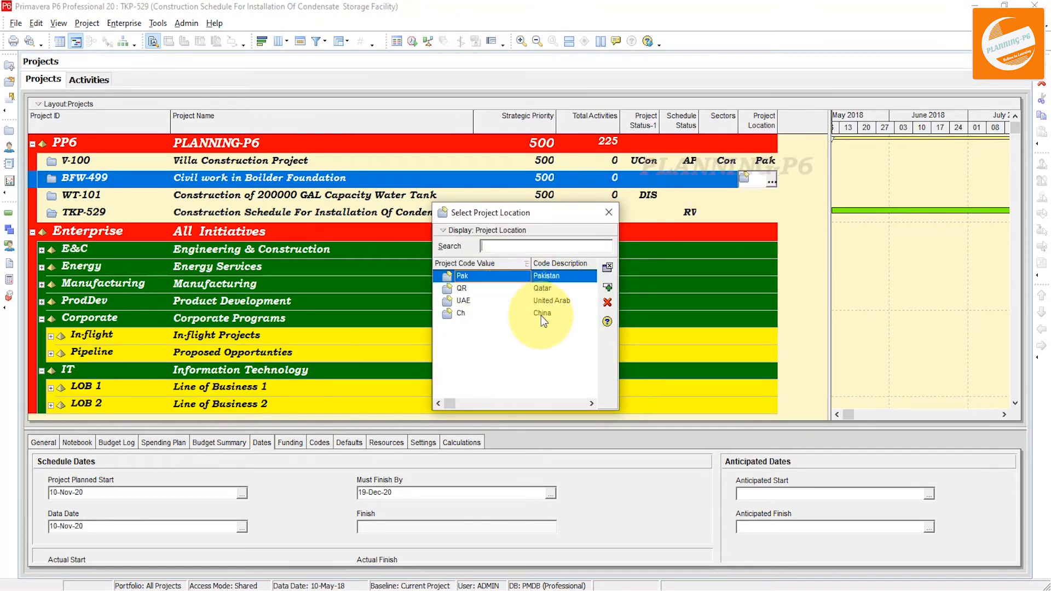
click(552, 288)
click(606, 288)
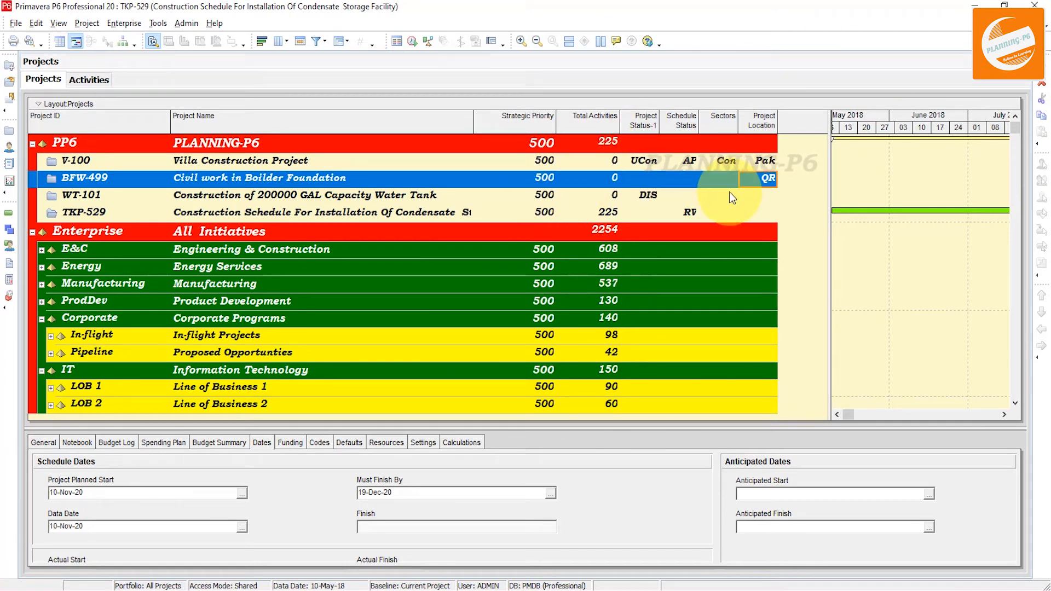
Open WT-101's project codes details and browse the available code values in the Assign Project Codes list
click(758, 196)
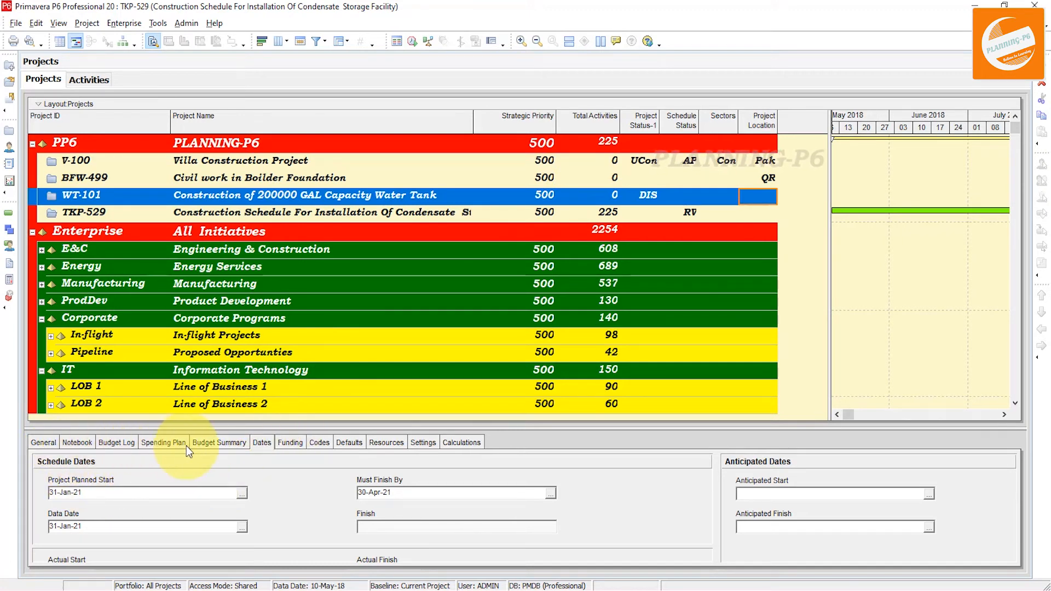
click(315, 443)
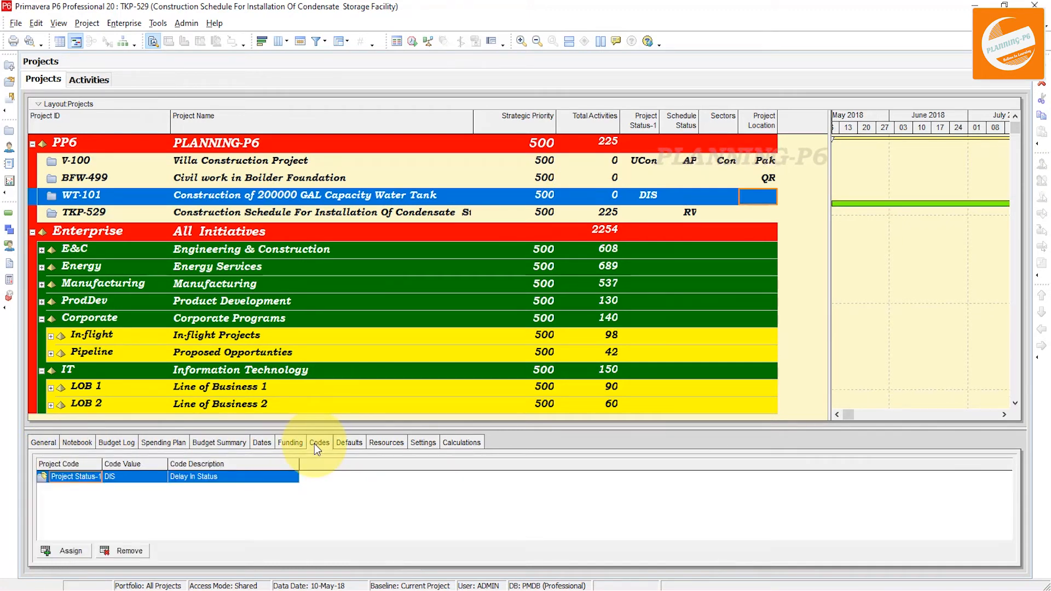
click(61, 551)
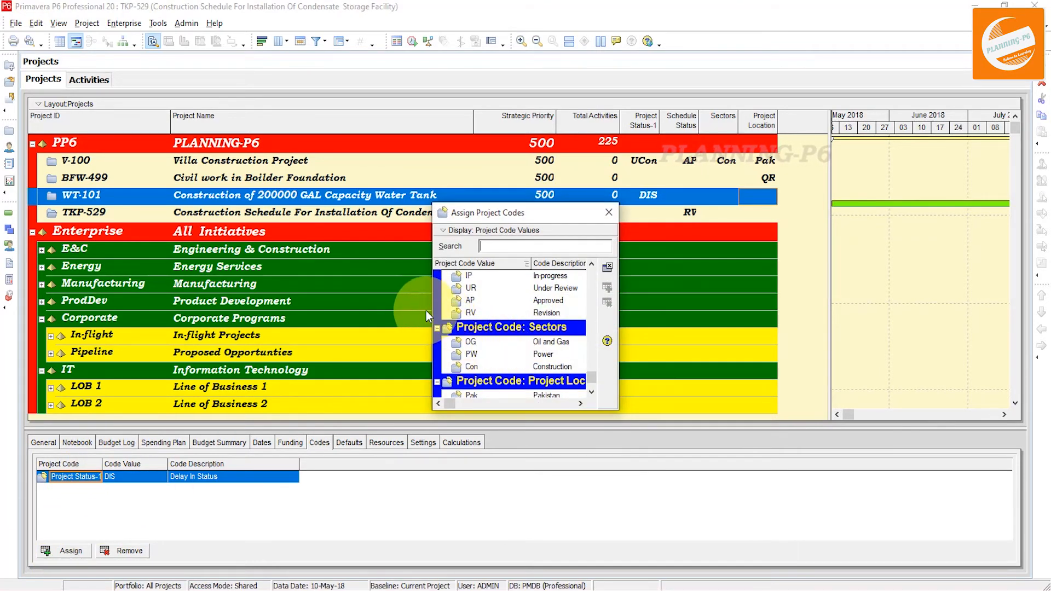
drag(433, 309, 230, 299)
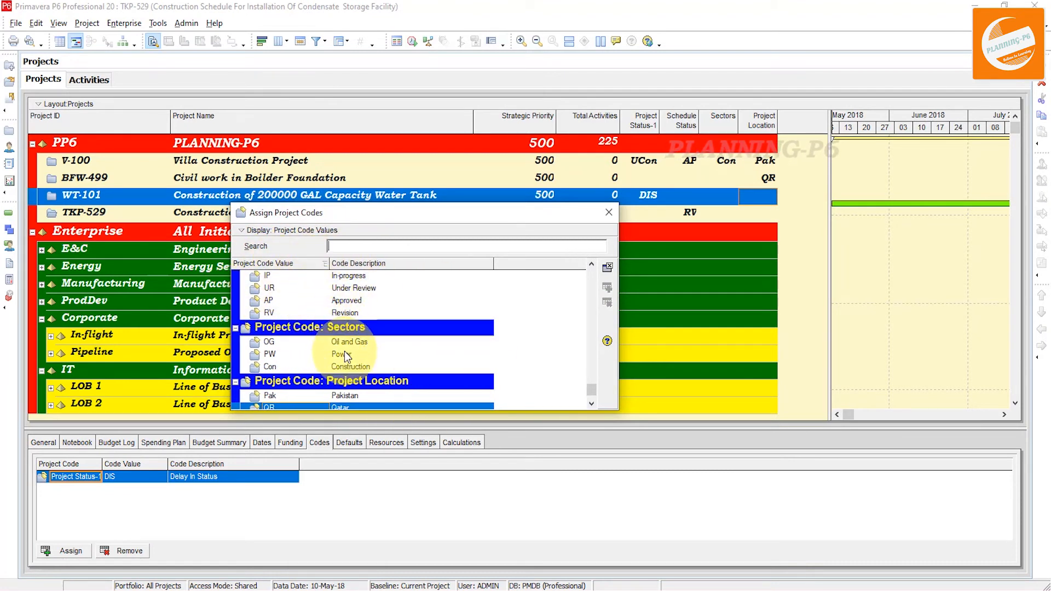
mouse_move(593, 394)
mouse_down()
mouse_move(596, 323)
mouse_move(601, 408)
mouse_up()
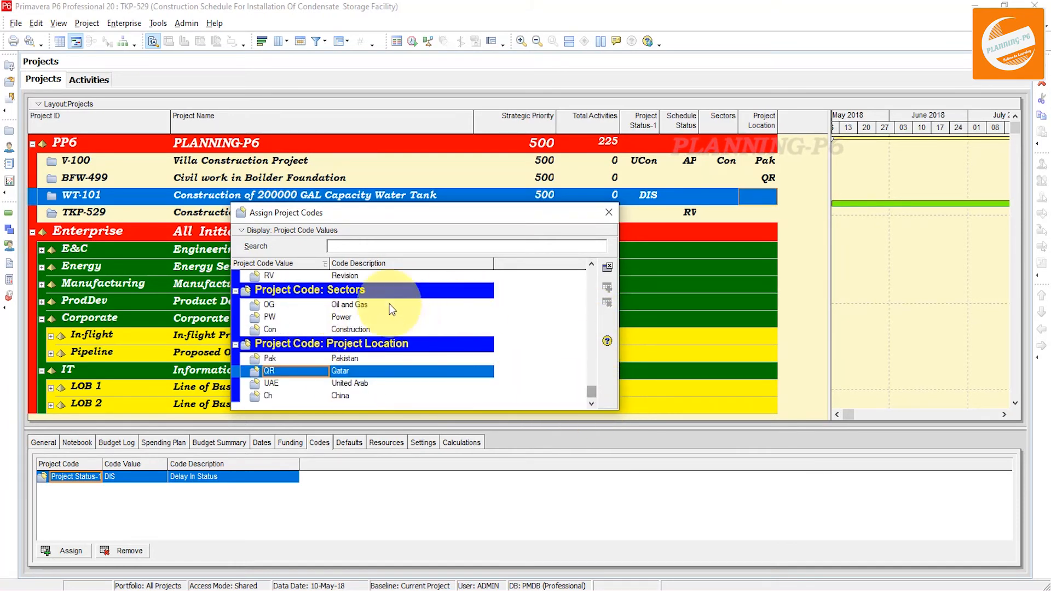
click(607, 212)
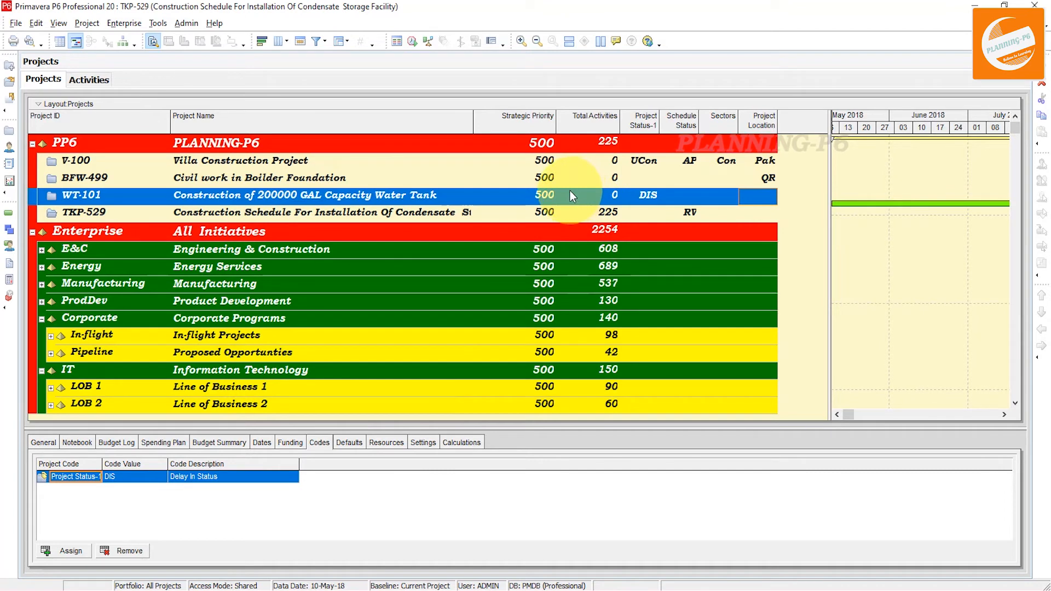
Group the project list by Project Status-1 through the Group and Sort settings and apply it
click(540, 145)
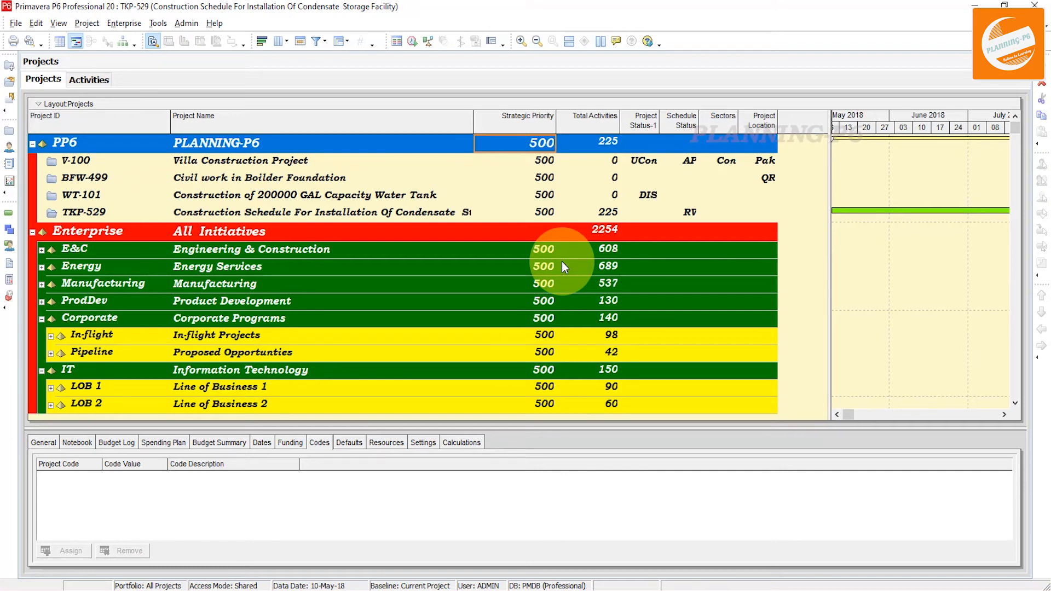
right_click(705, 167)
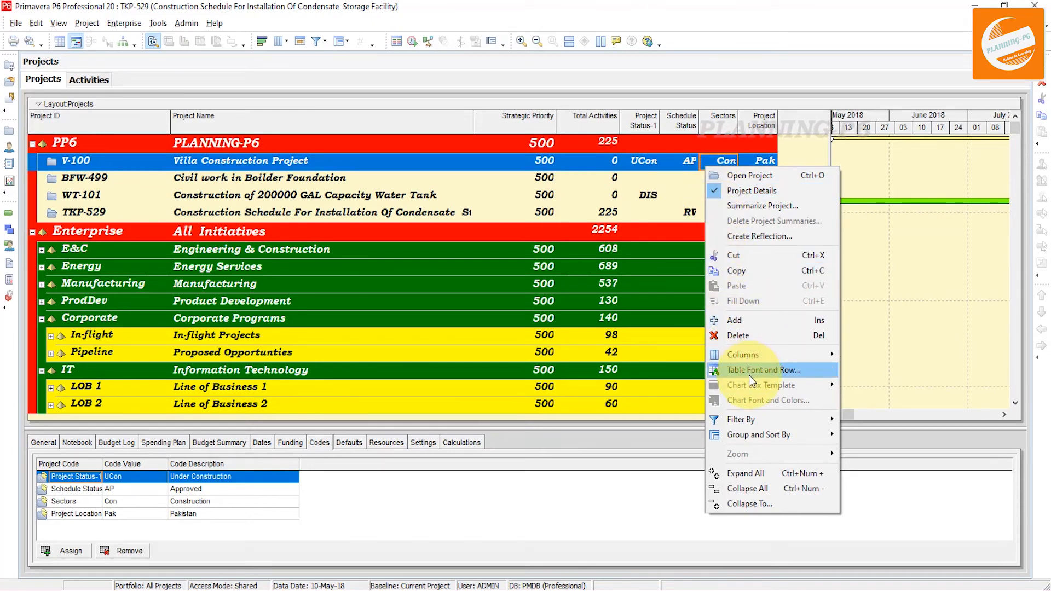
mouse_move(757, 436)
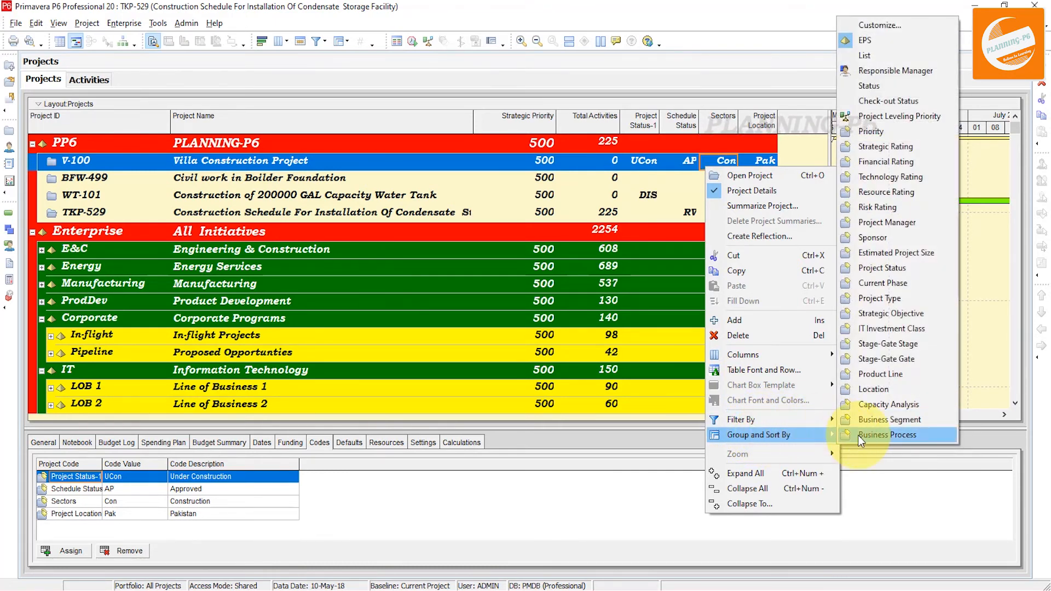
click(887, 27)
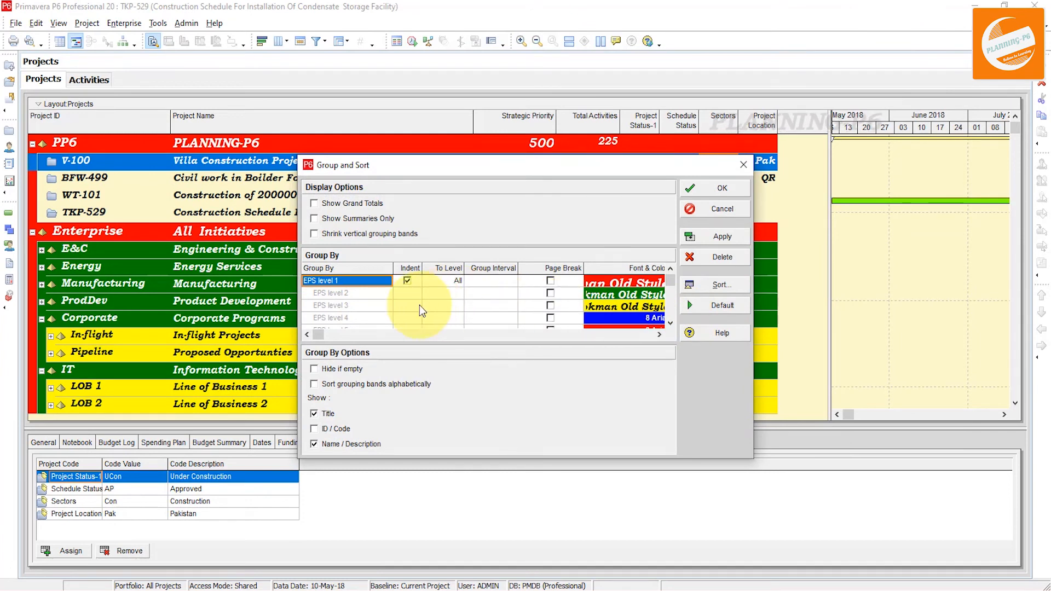
click(372, 281)
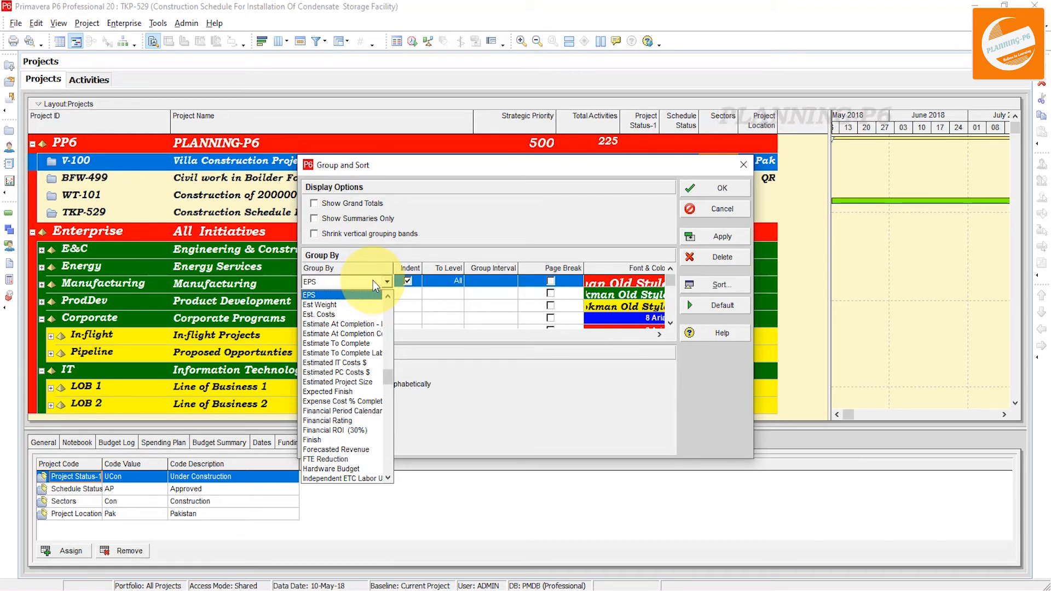
scroll(373, 281, down, 2)
key(p)
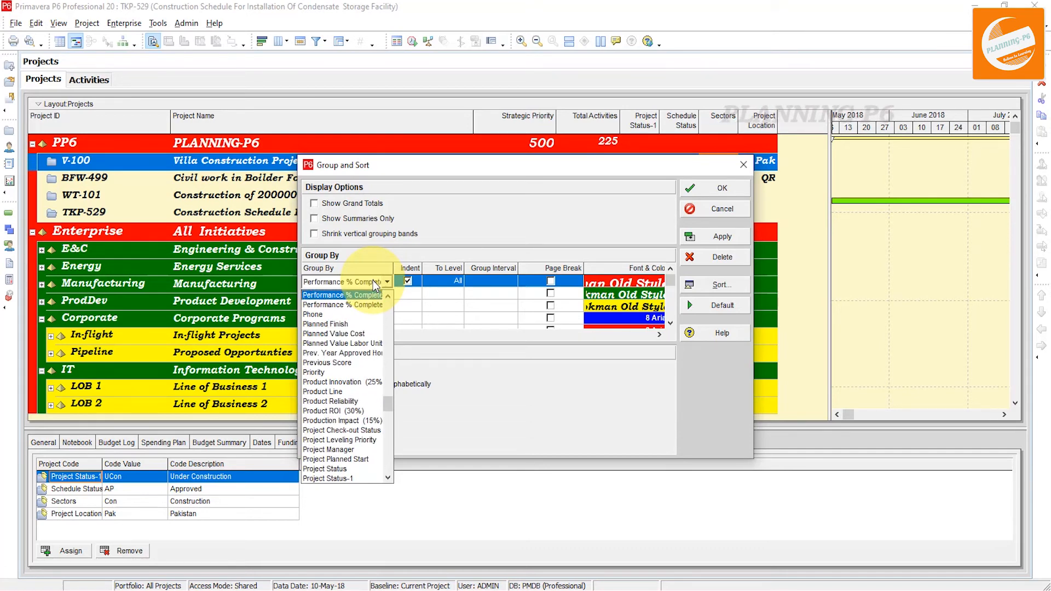
scroll(375, 386, down, 1)
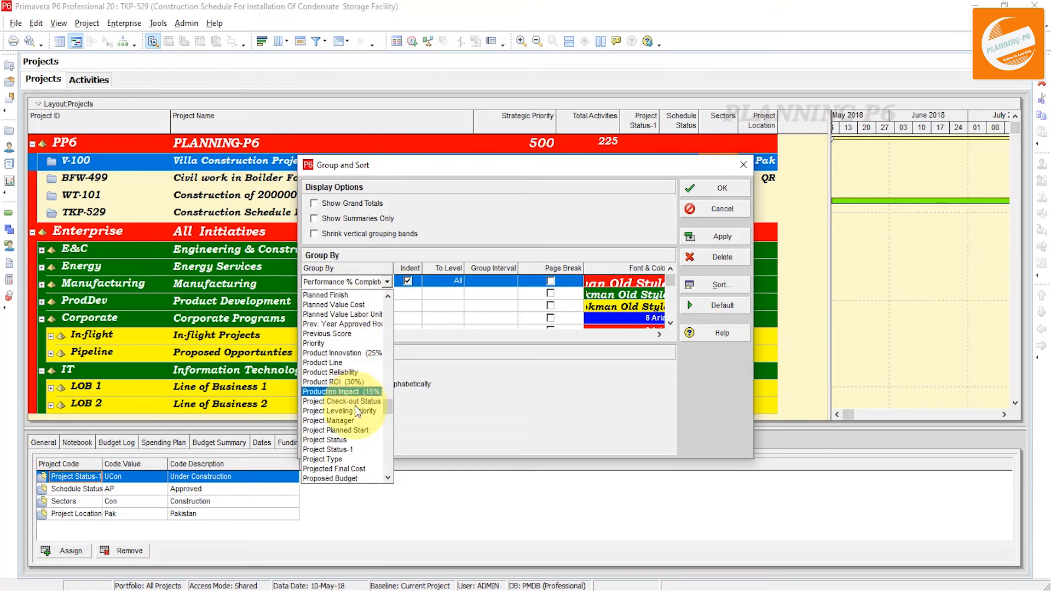
click(349, 450)
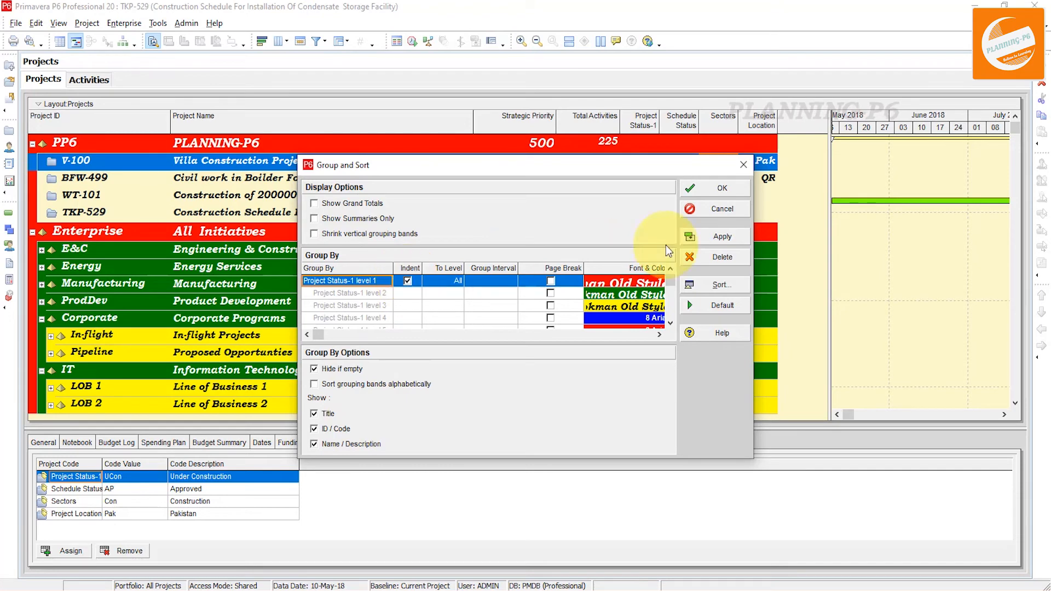
click(711, 237)
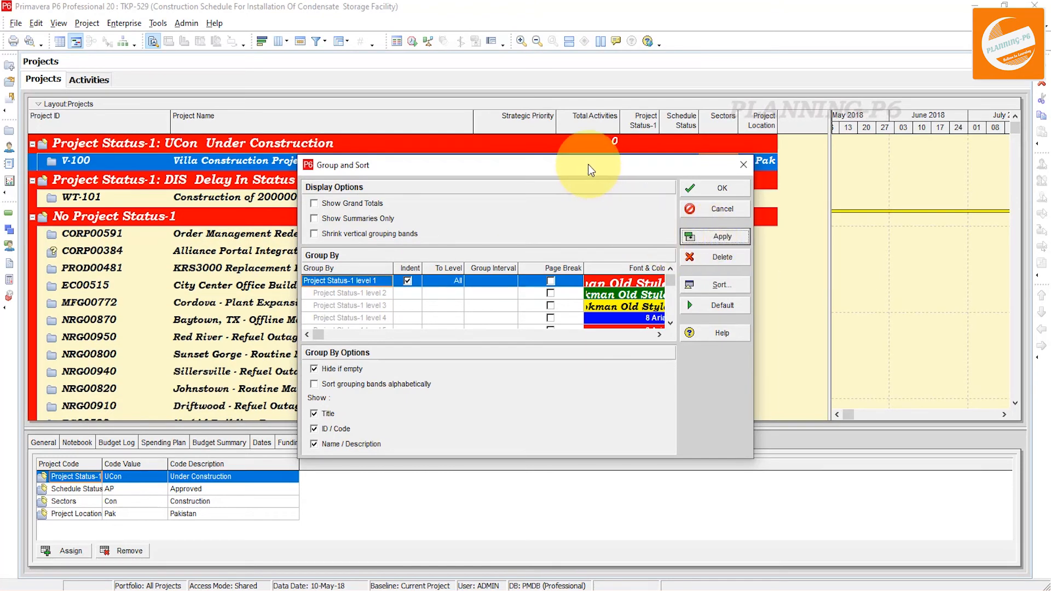
Add Schedule Status as a second grouping level under Project Status-1 and apply it
drag(587, 161, 613, 265)
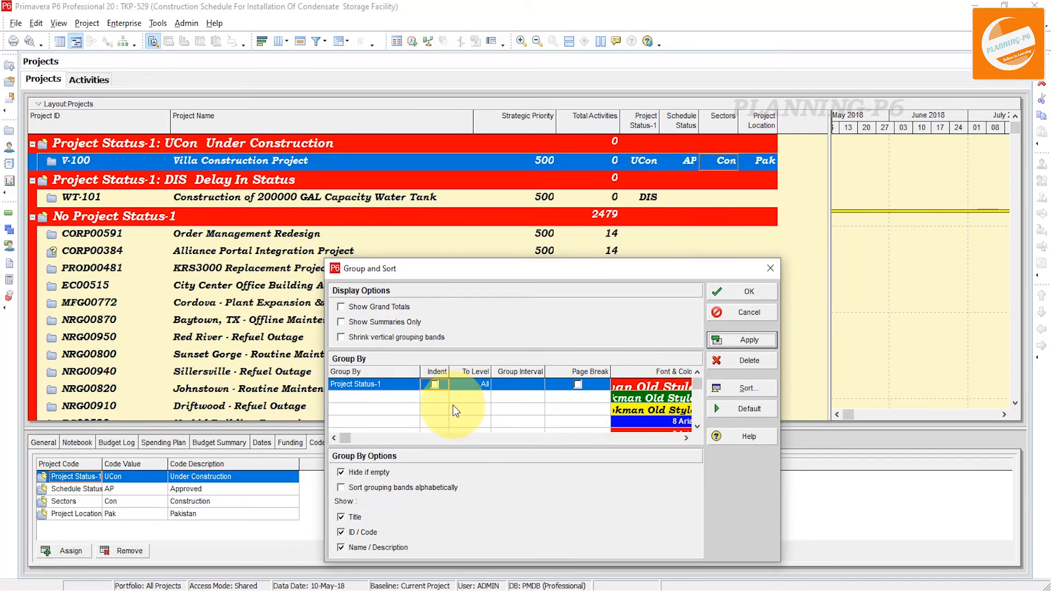
click(370, 396)
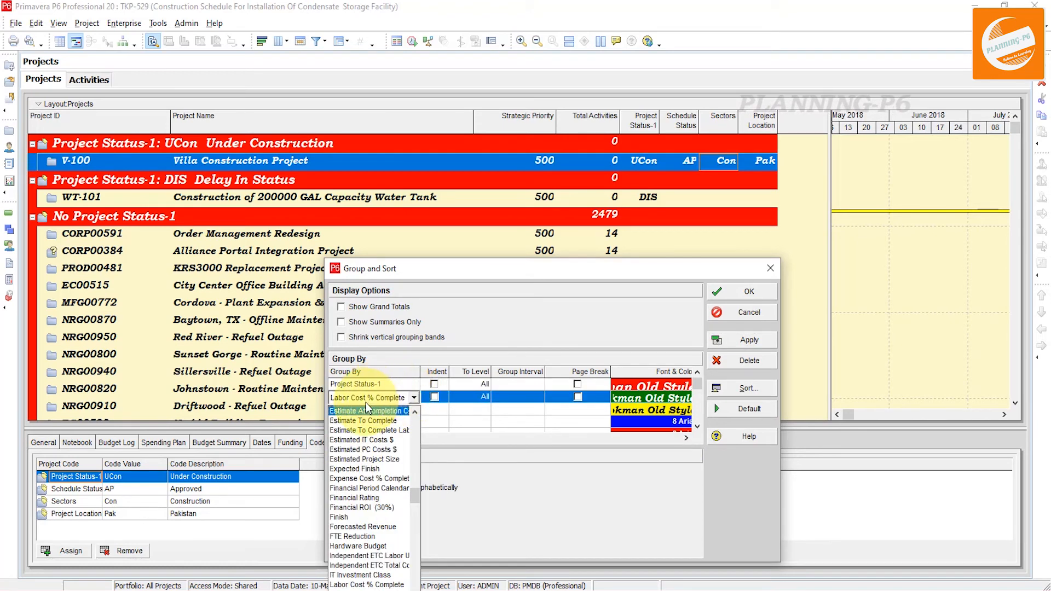
click(367, 402)
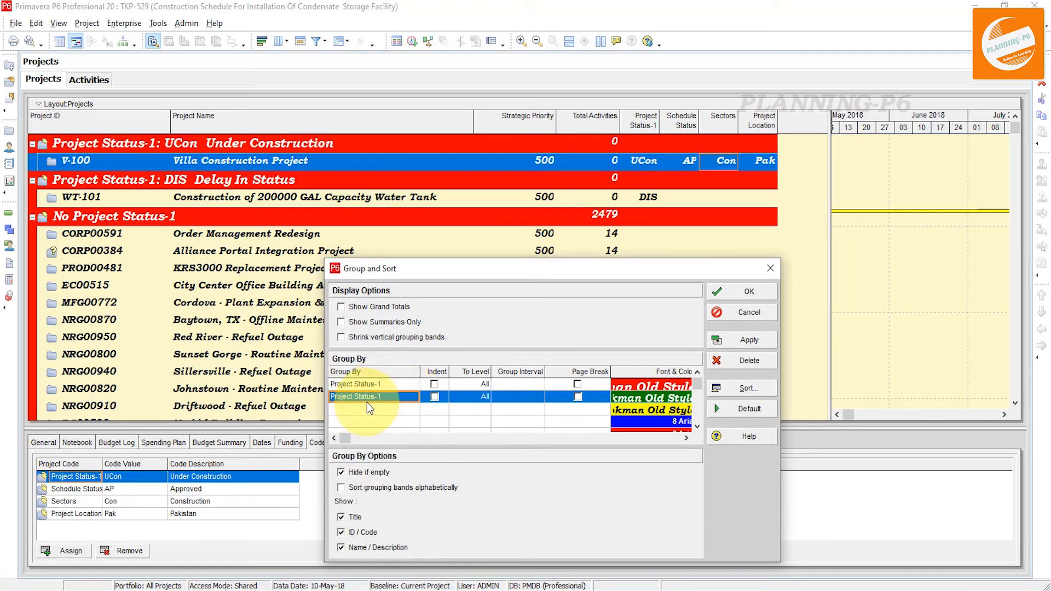
click(367, 402)
key(s)
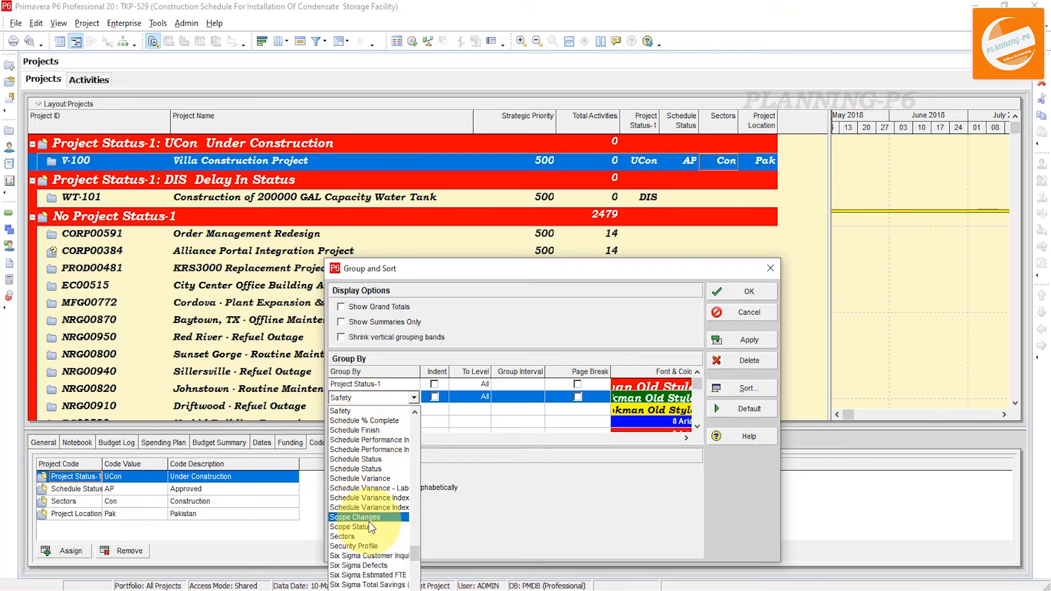
click(376, 463)
click(747, 339)
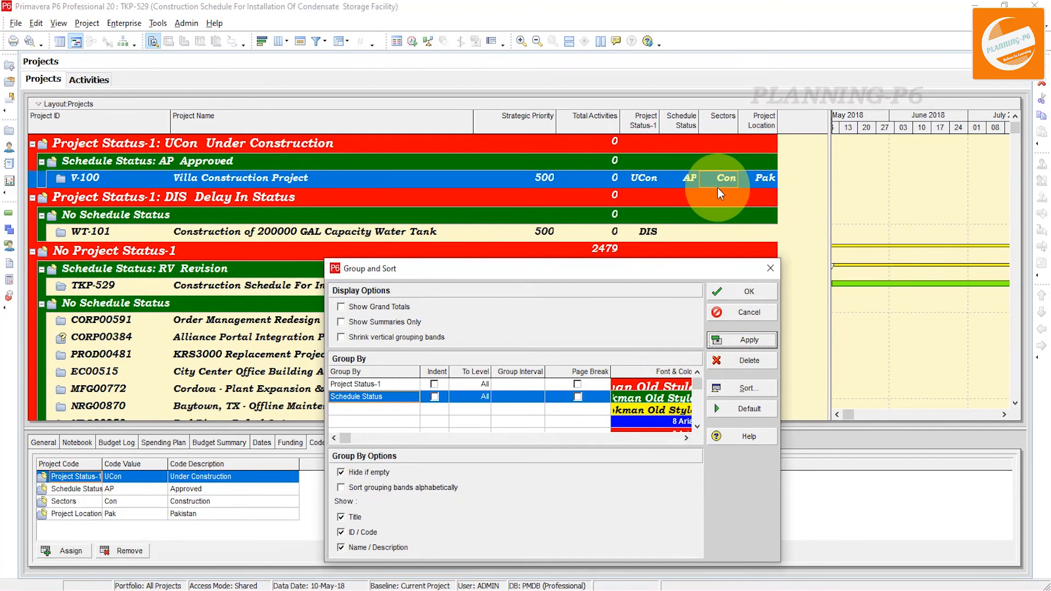
Restore the default EPS grouping of the project list and close the Group and Sort settings
scroll(523, 384, down, 1)
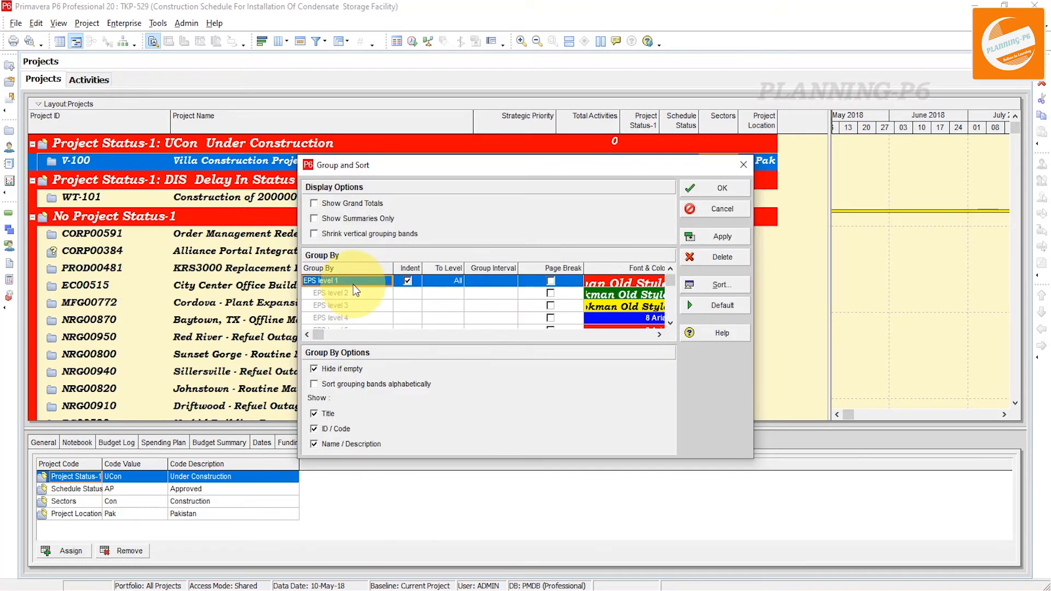
click(723, 235)
click(739, 182)
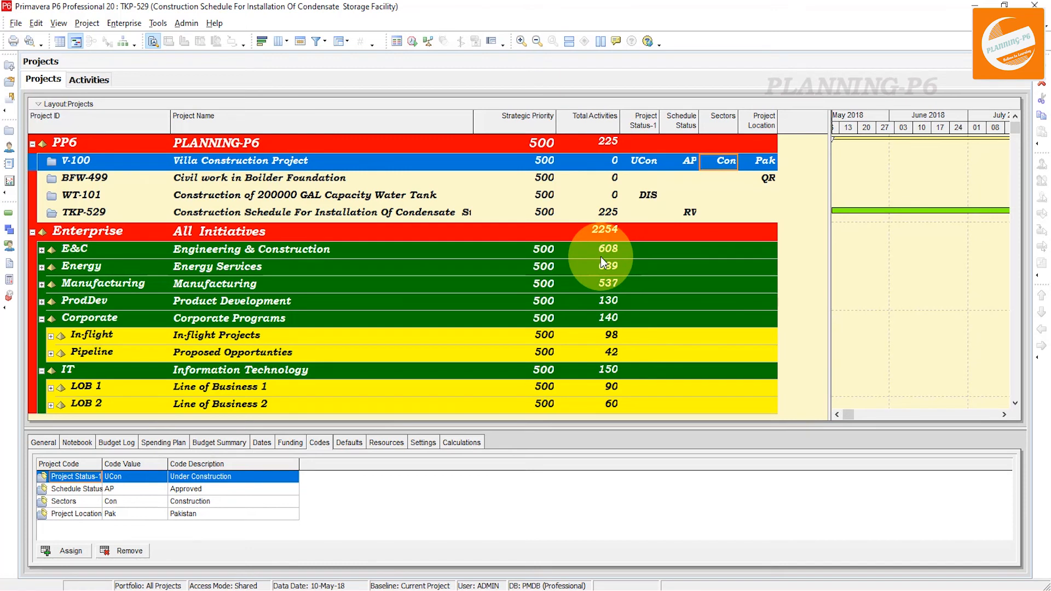
Open the project filters and create a new filter named Sectors
click(321, 44)
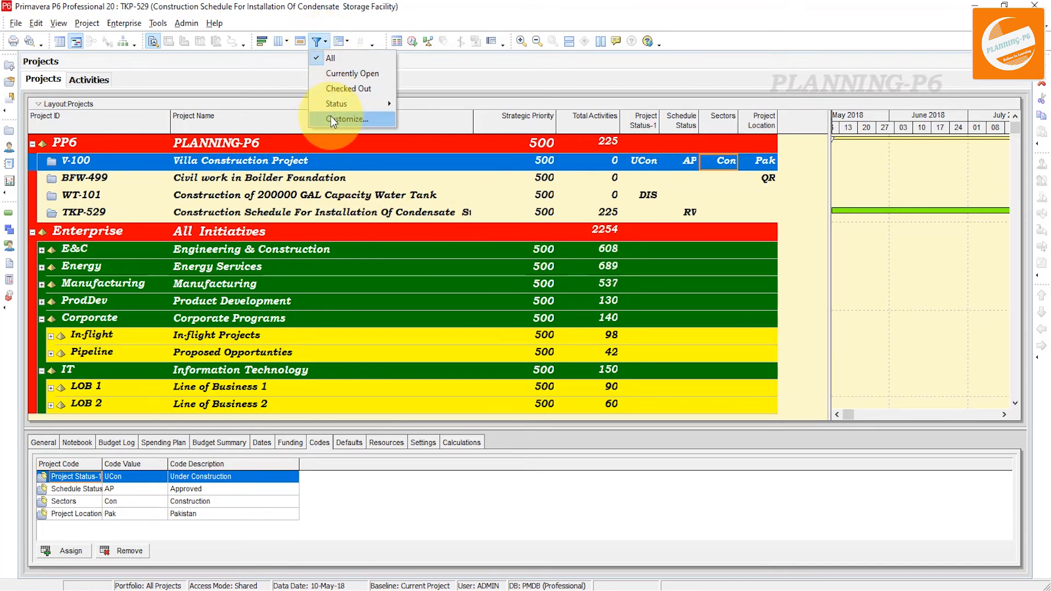
right_click(412, 235)
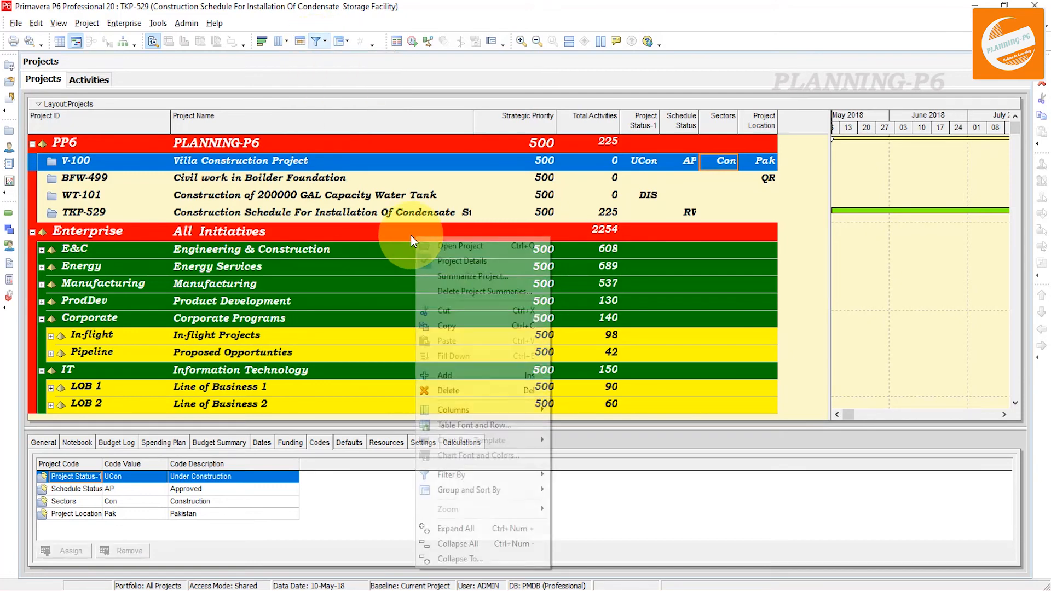
mouse_move(457, 475)
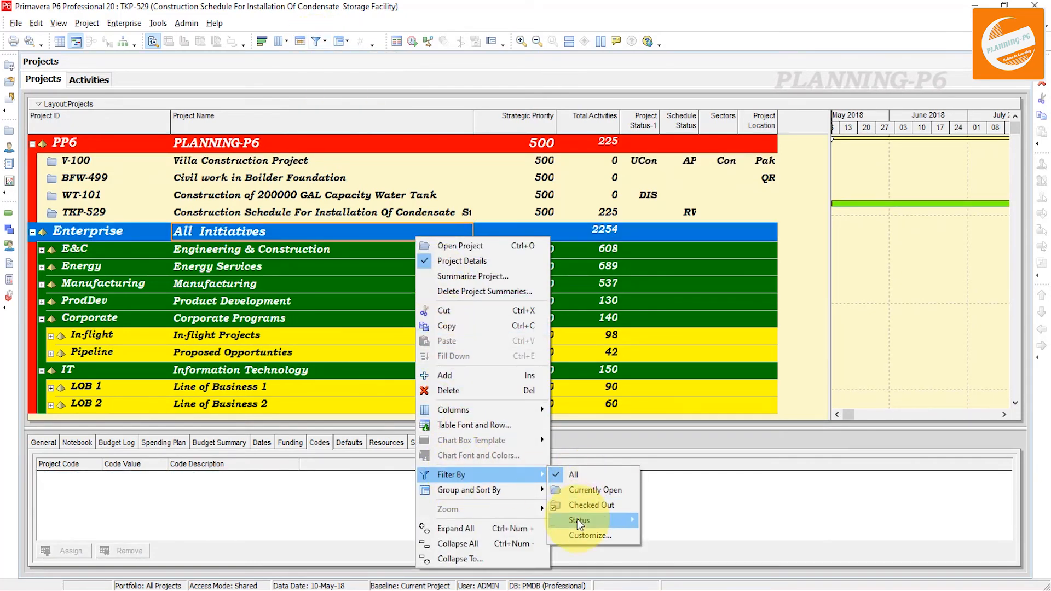
click(582, 533)
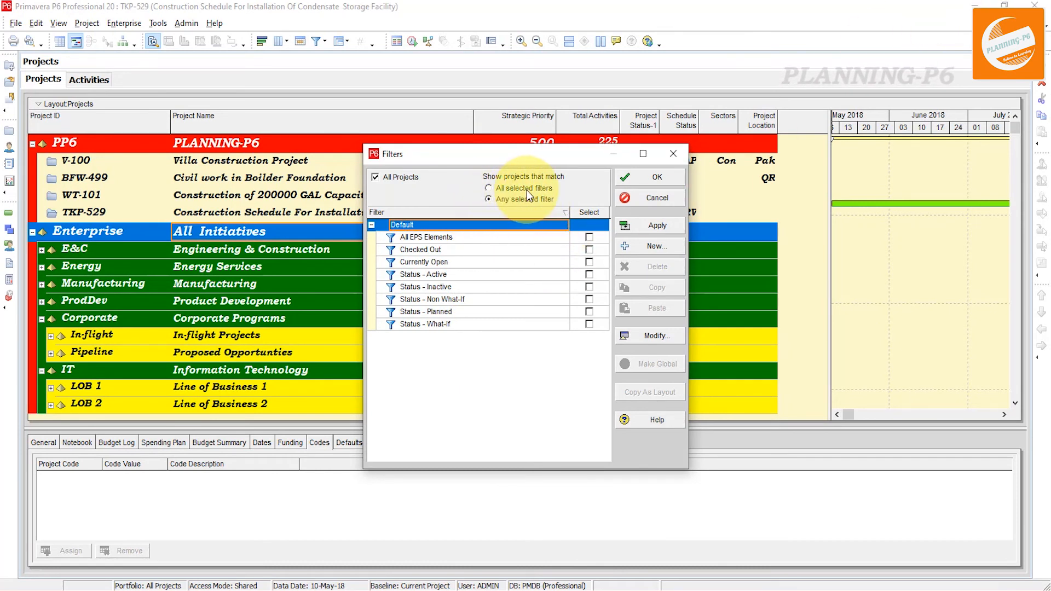
click(642, 244)
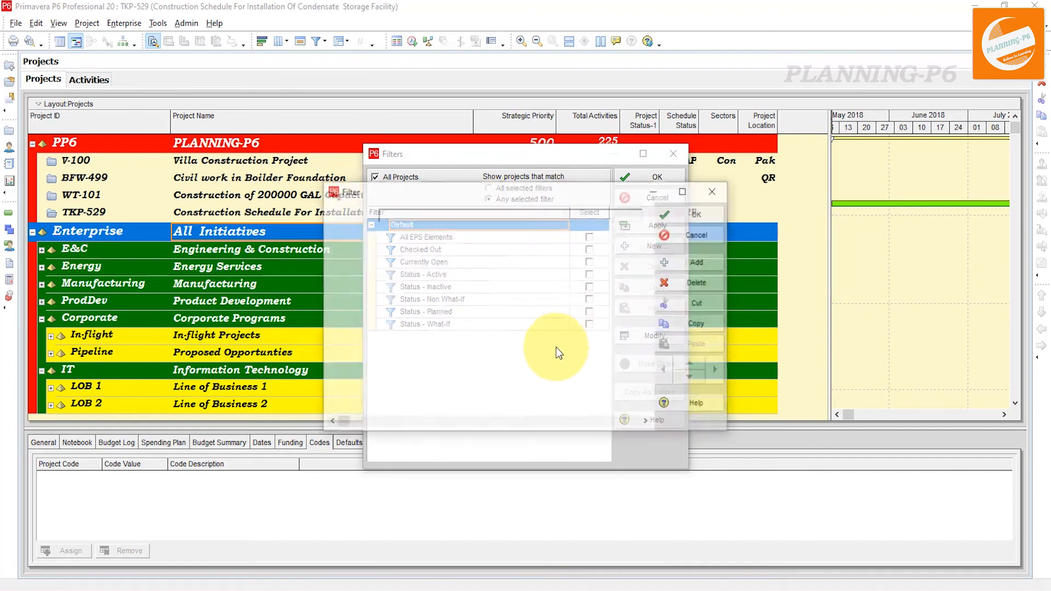
click(442, 213)
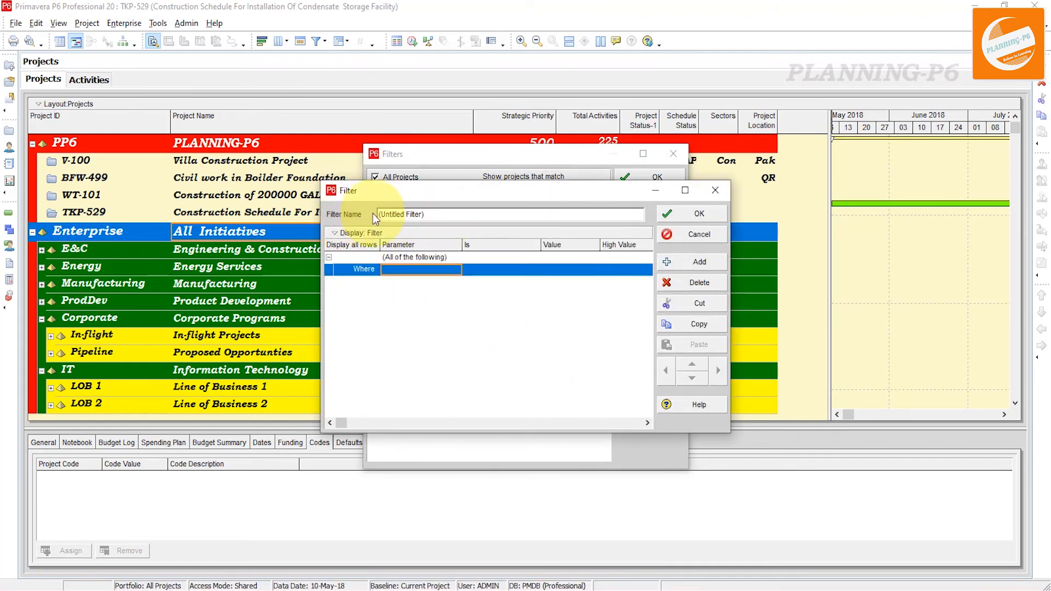
drag(442, 213, 353, 213)
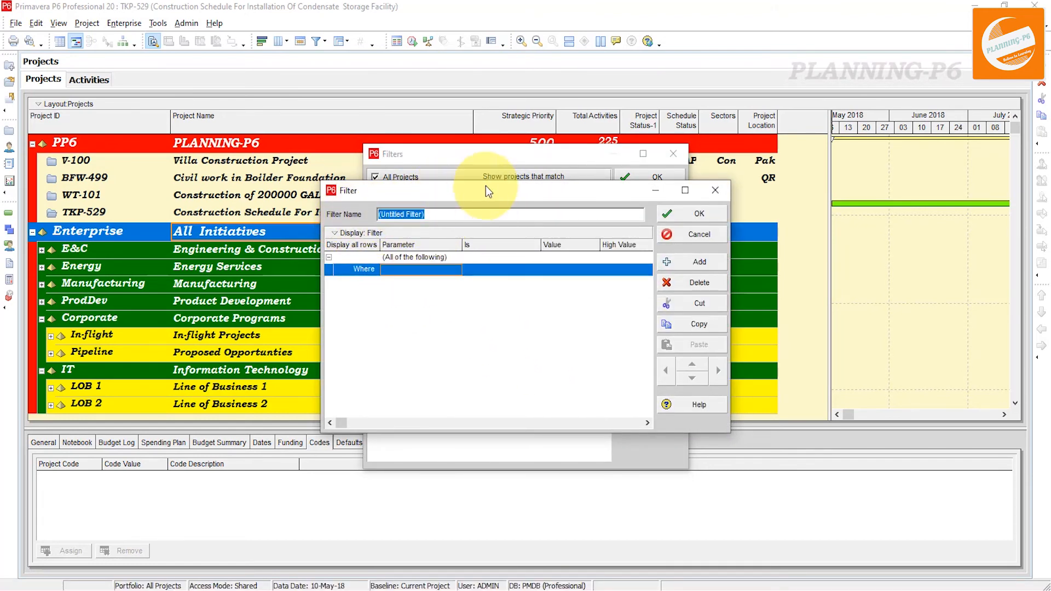
text(S)
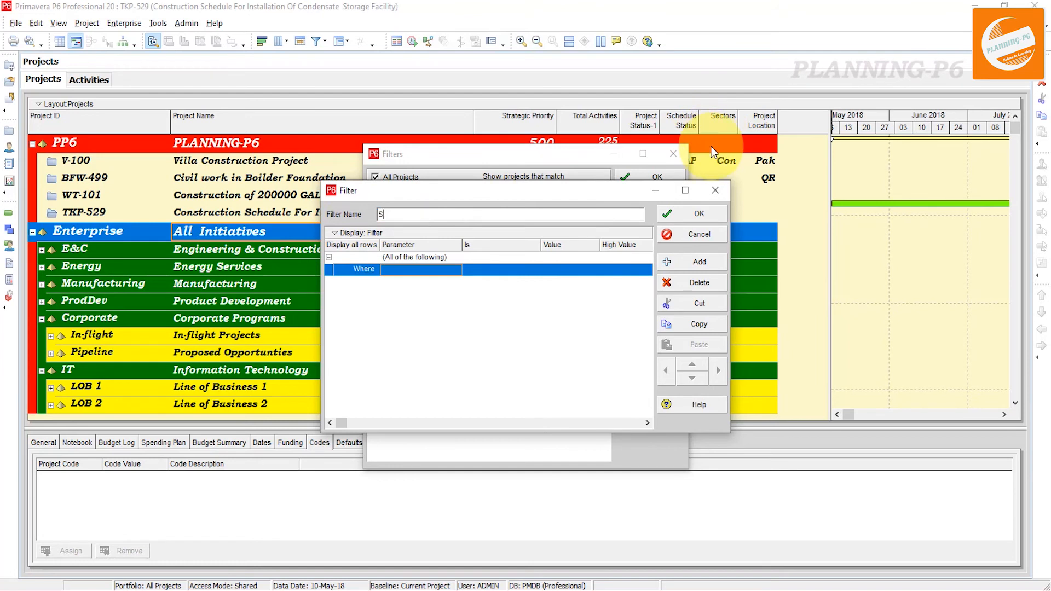
text(ectors)
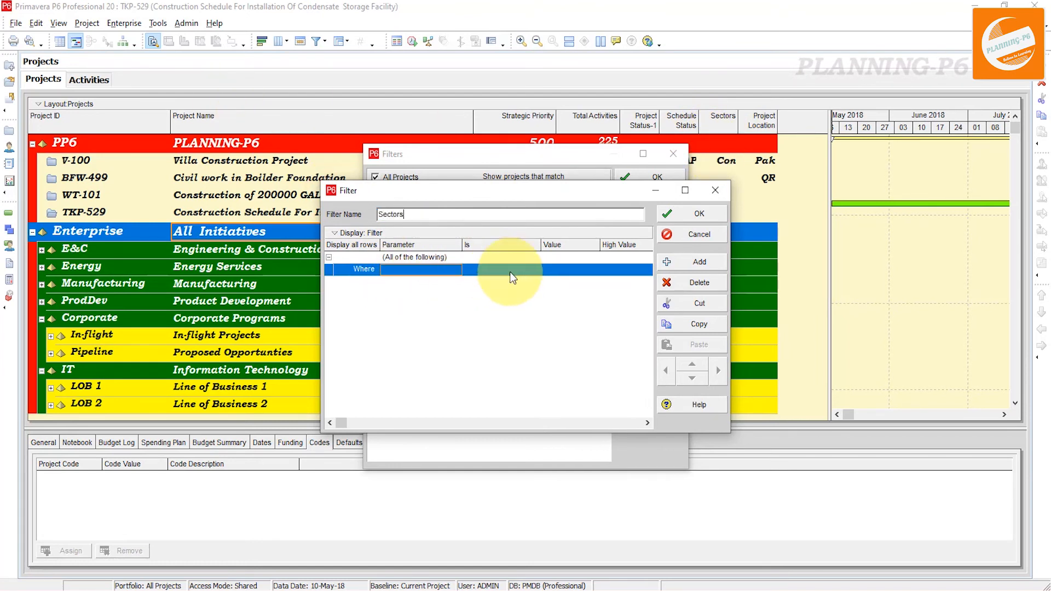
Define the filter condition Sectors contains Con, save the filter and apply it to the project list
click(442, 271)
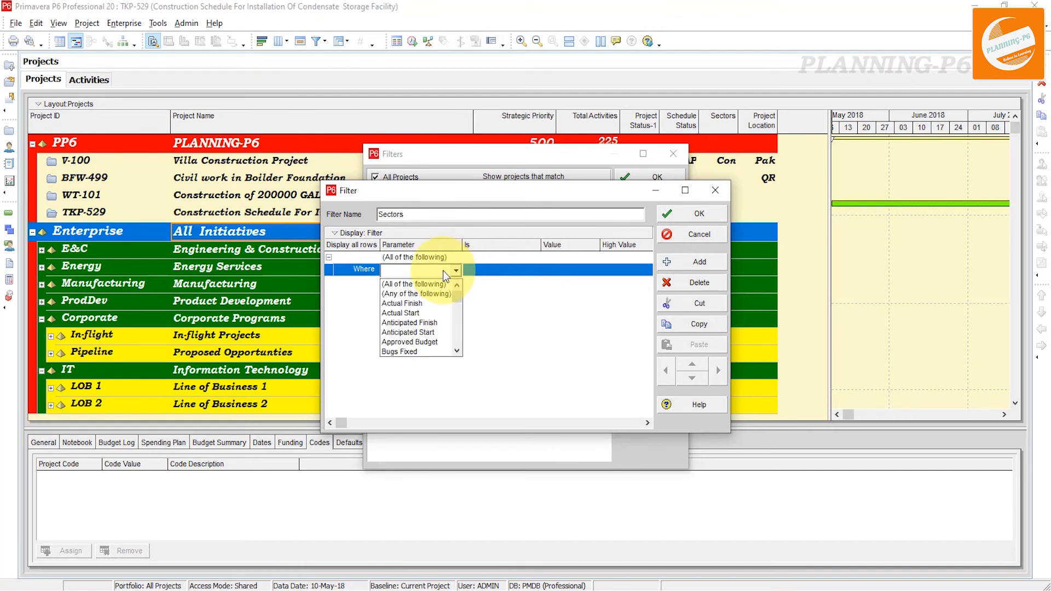
key(s)
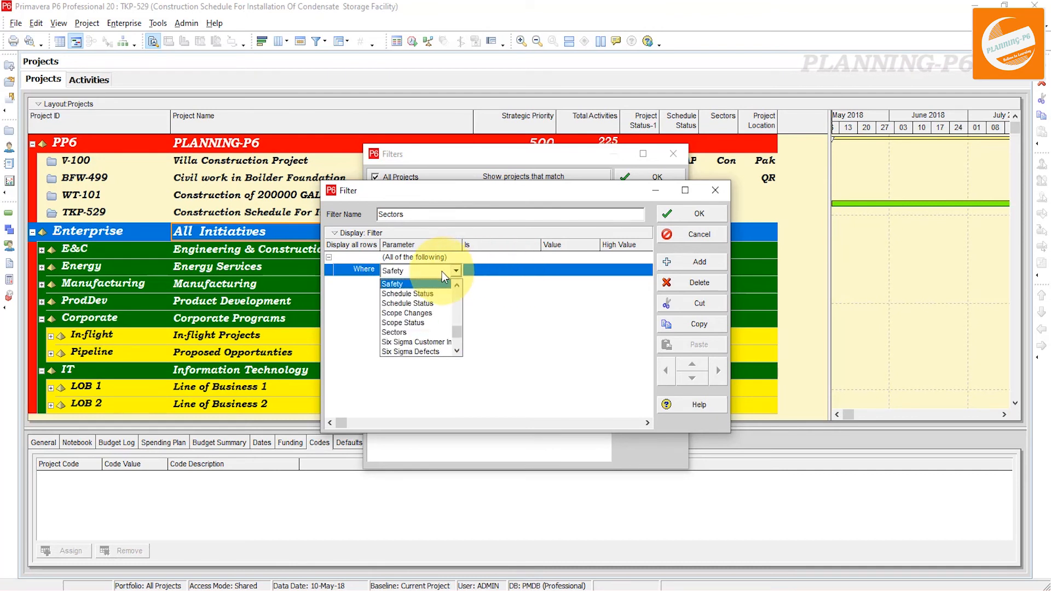
click(423, 331)
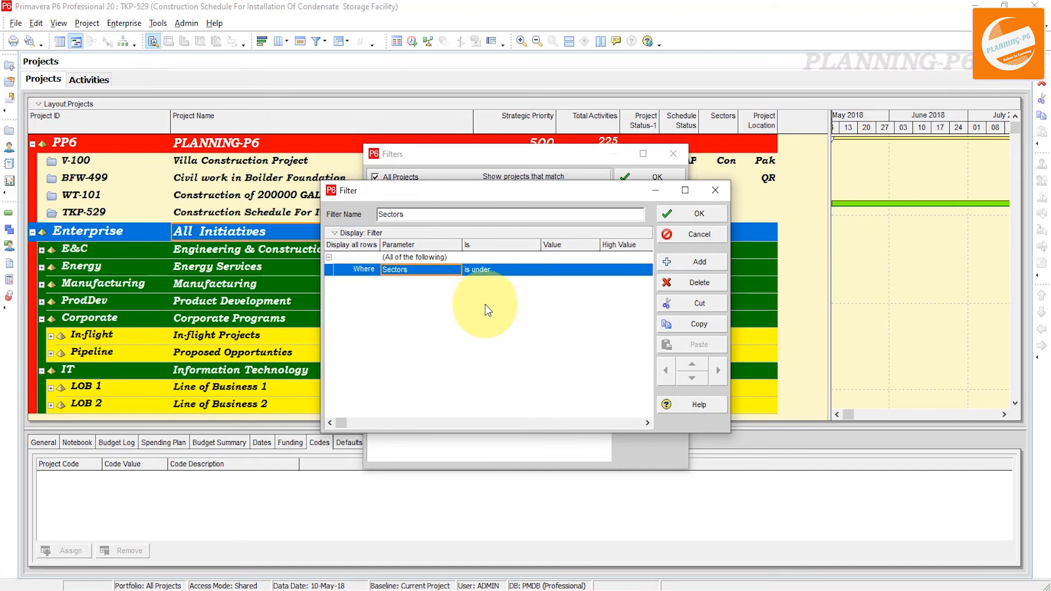
click(494, 270)
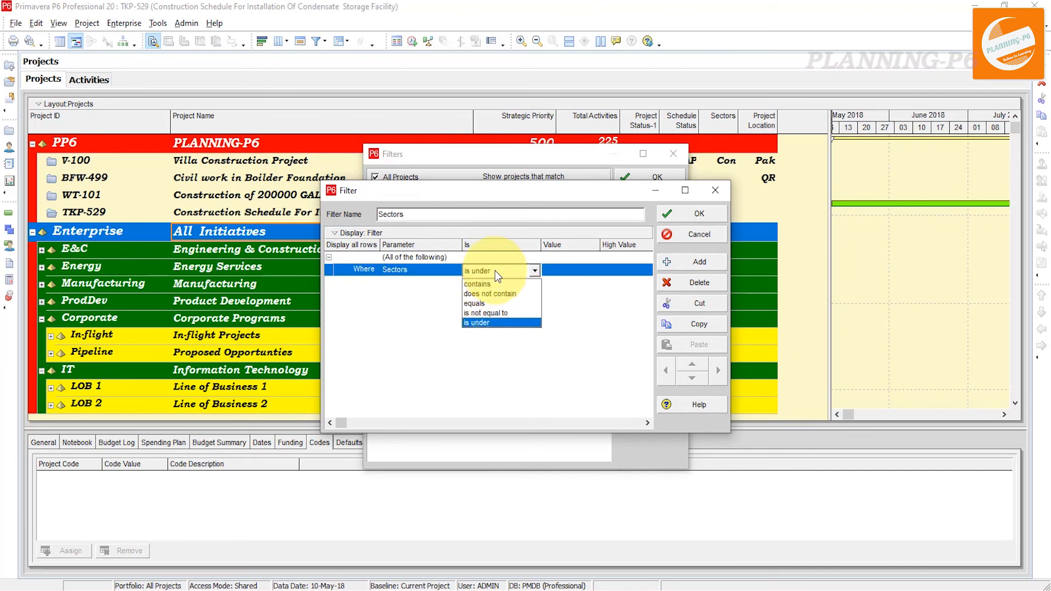
click(504, 285)
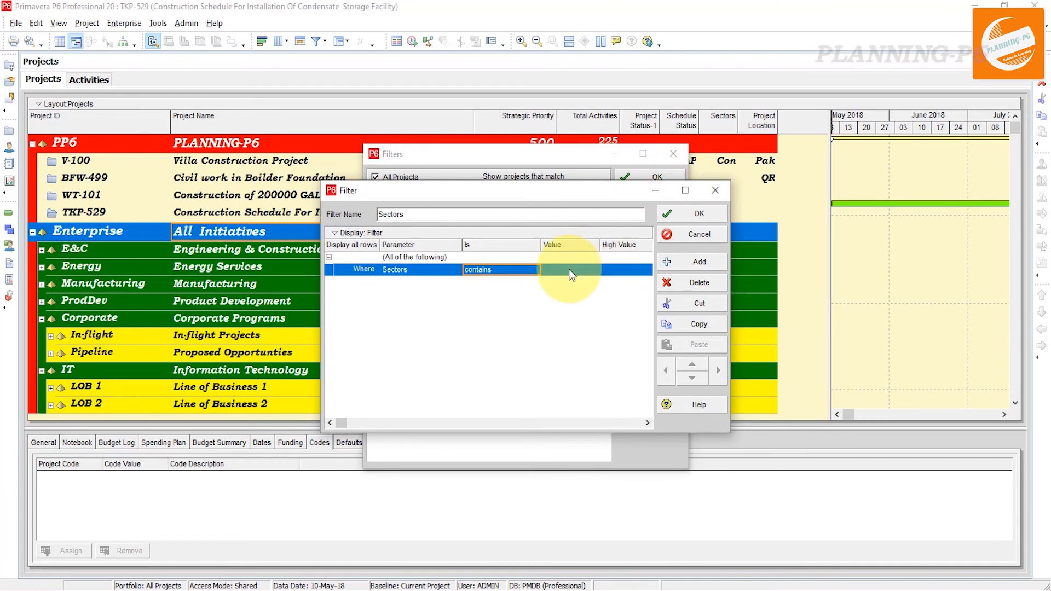
click(569, 269)
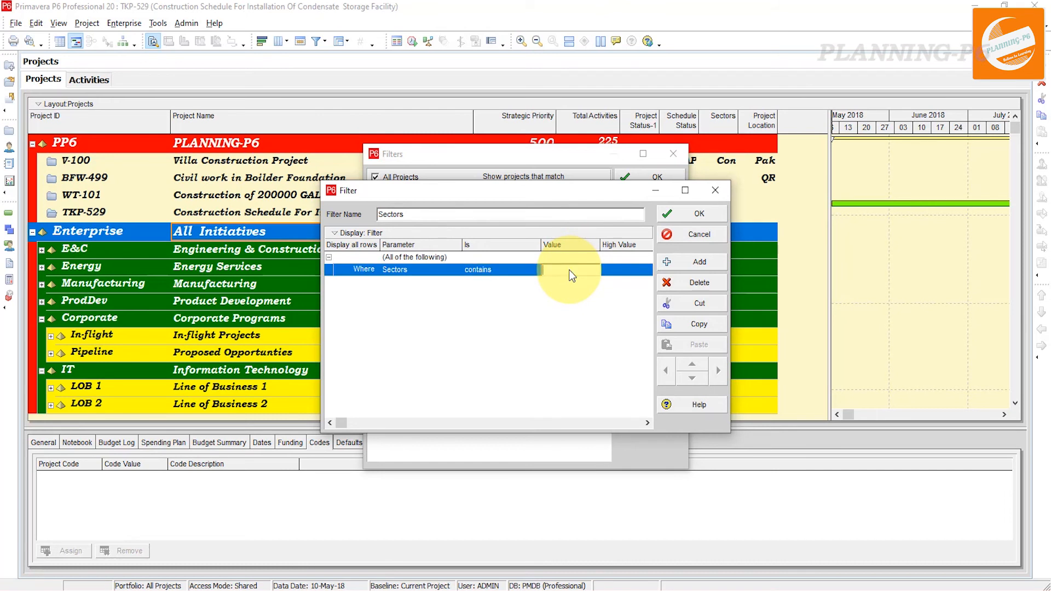
text(Con)
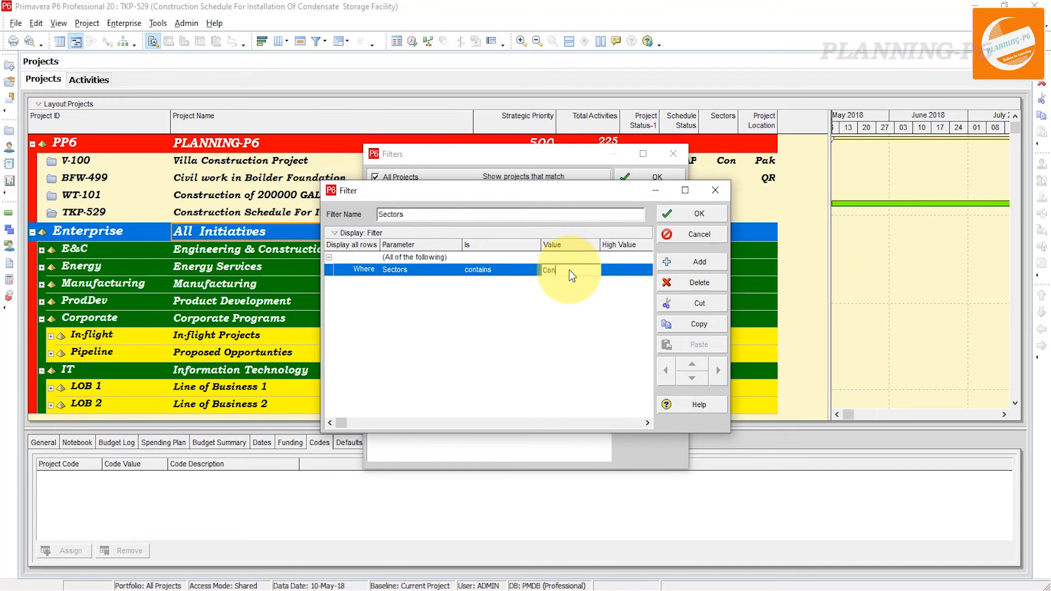
click(577, 304)
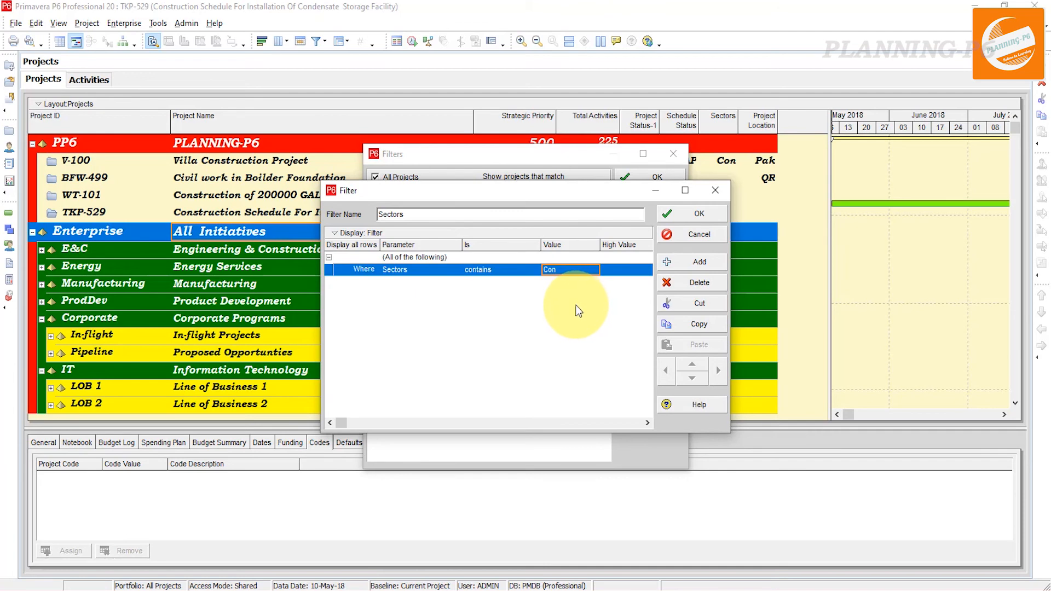
click(696, 211)
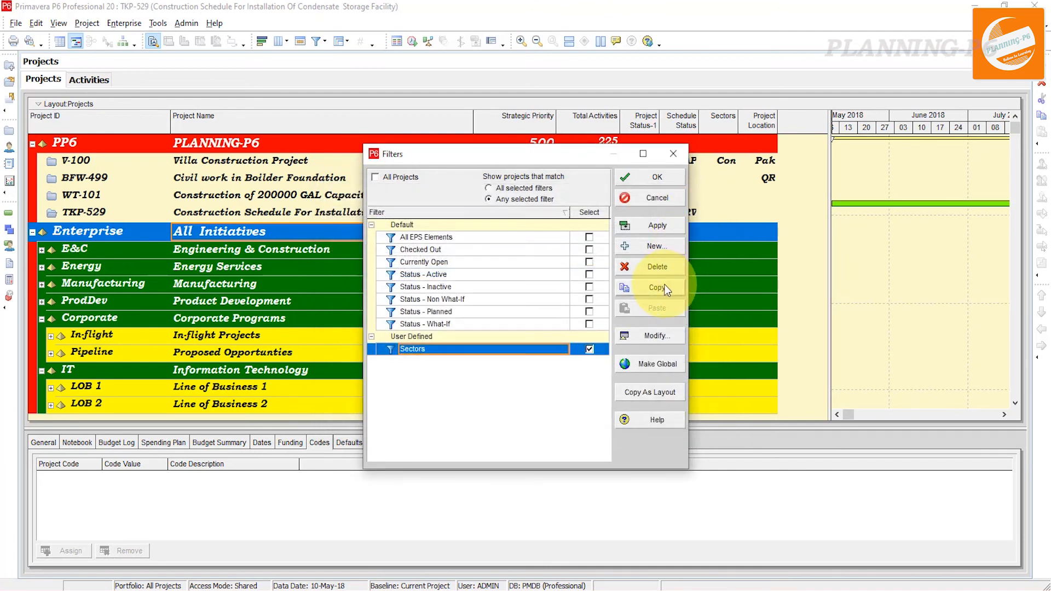
click(650, 226)
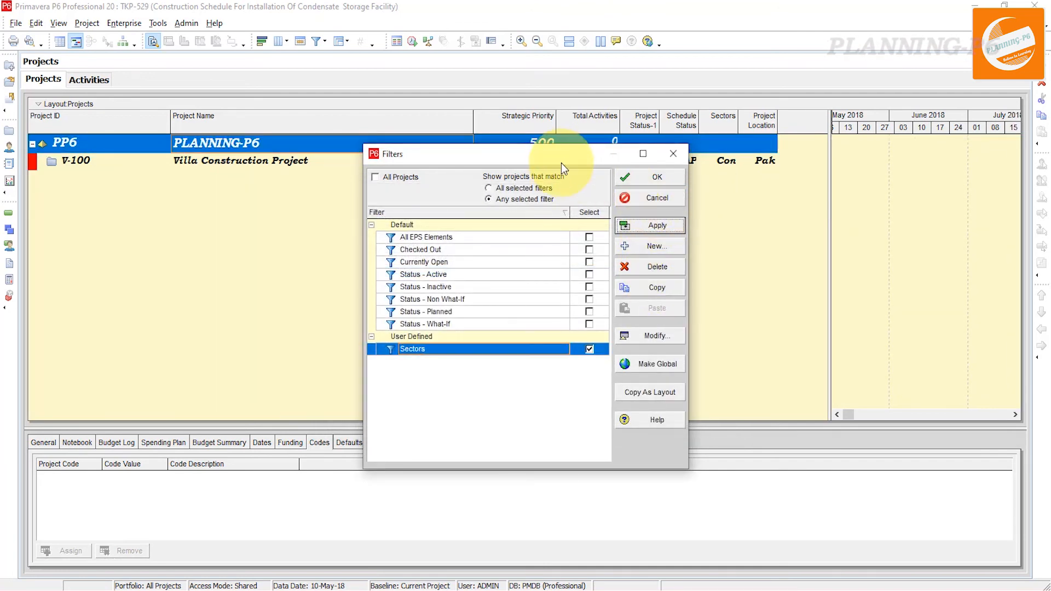
Move the Filters dialog aside and close it to review the filtered project list
drag(561, 162, 442, 271)
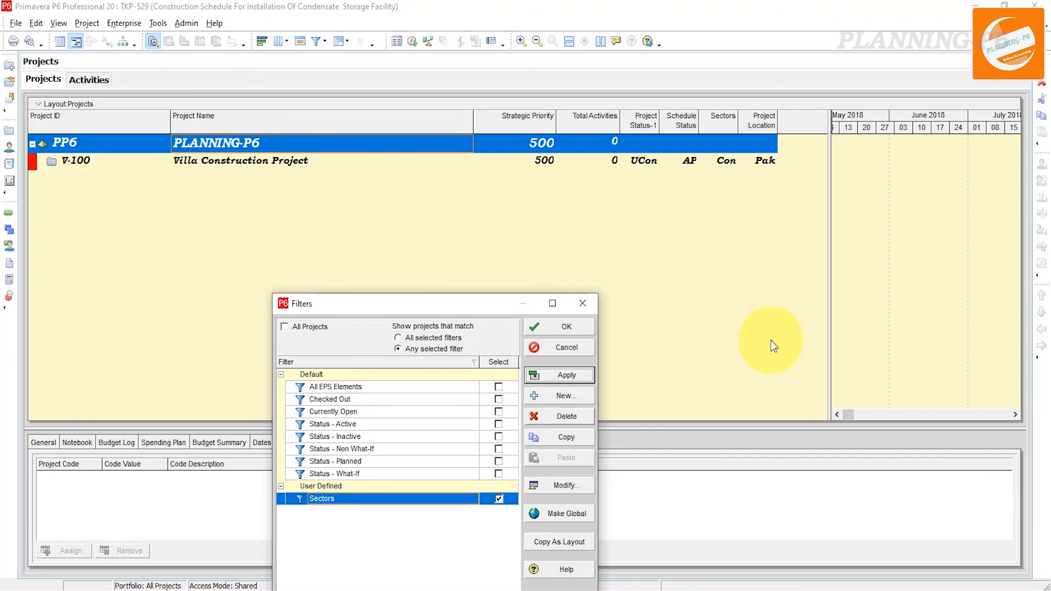
click(581, 310)
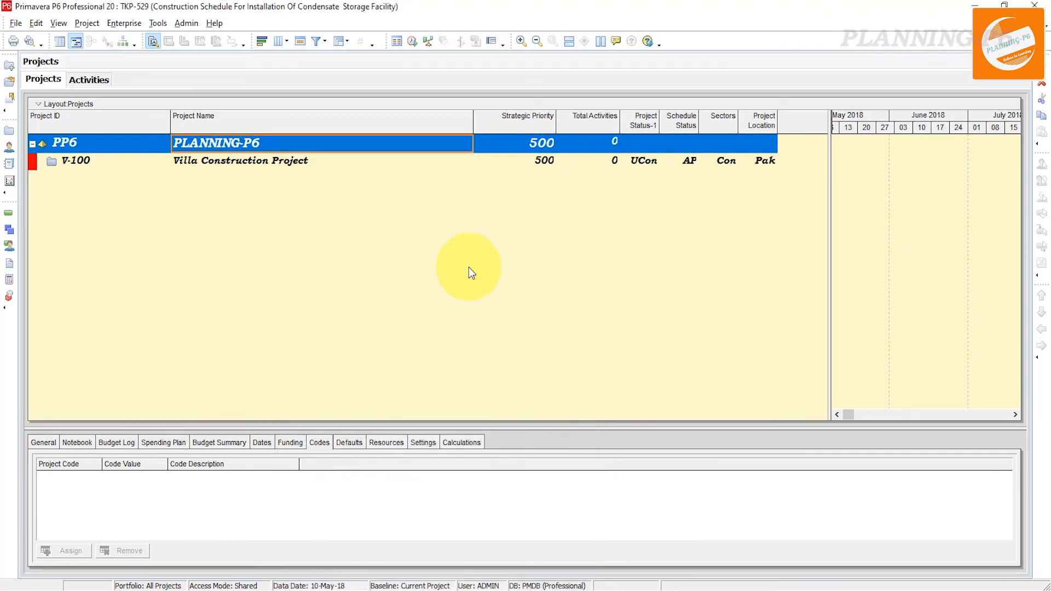
Reopen the project filters, clear the Sectors filter and show all projects again
right_click(665, 144)
mouse_move(712, 382)
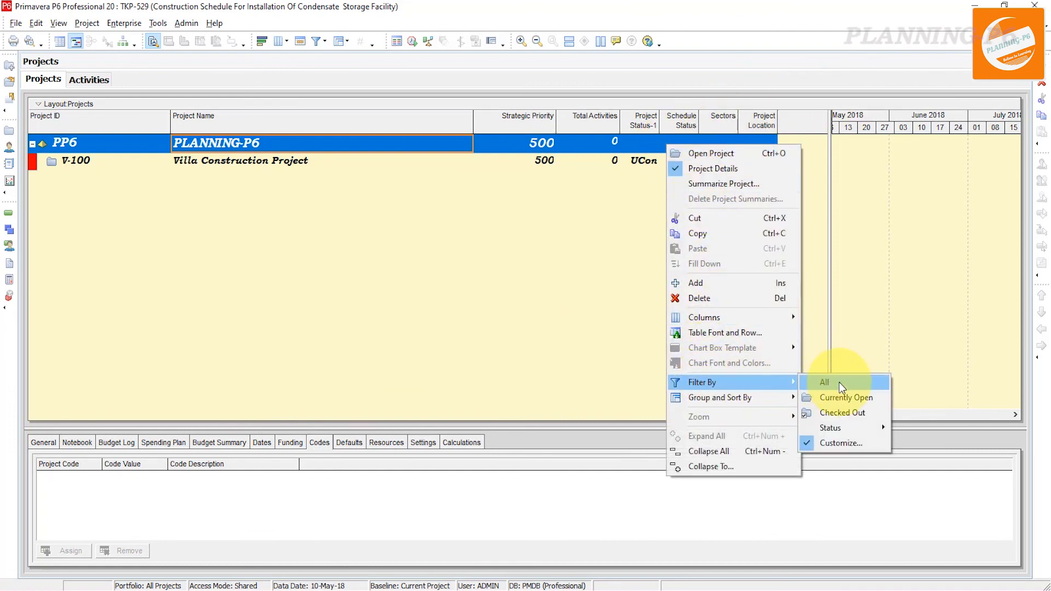
click(826, 444)
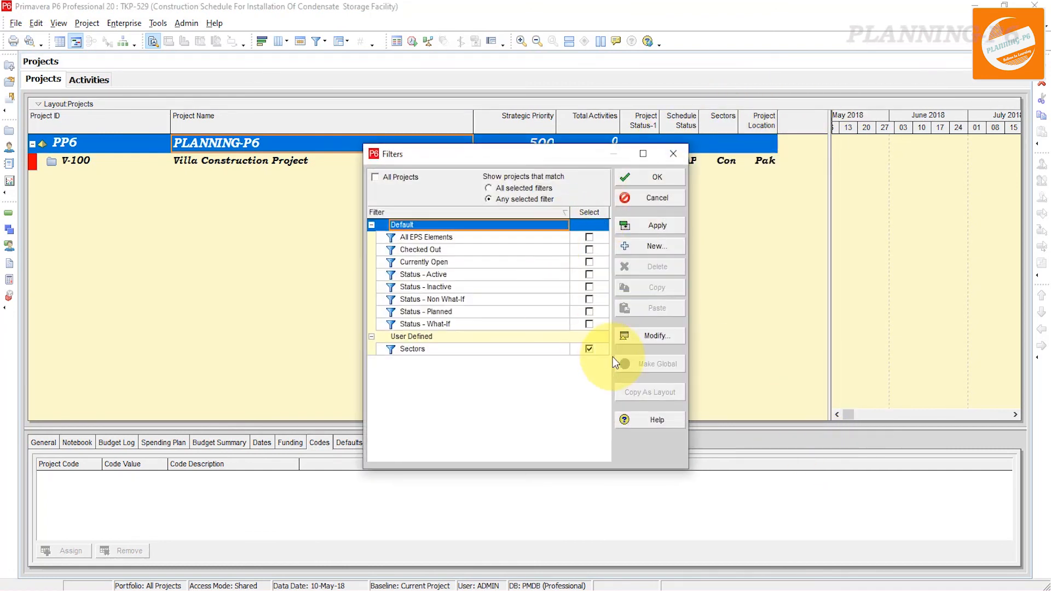
click(589, 349)
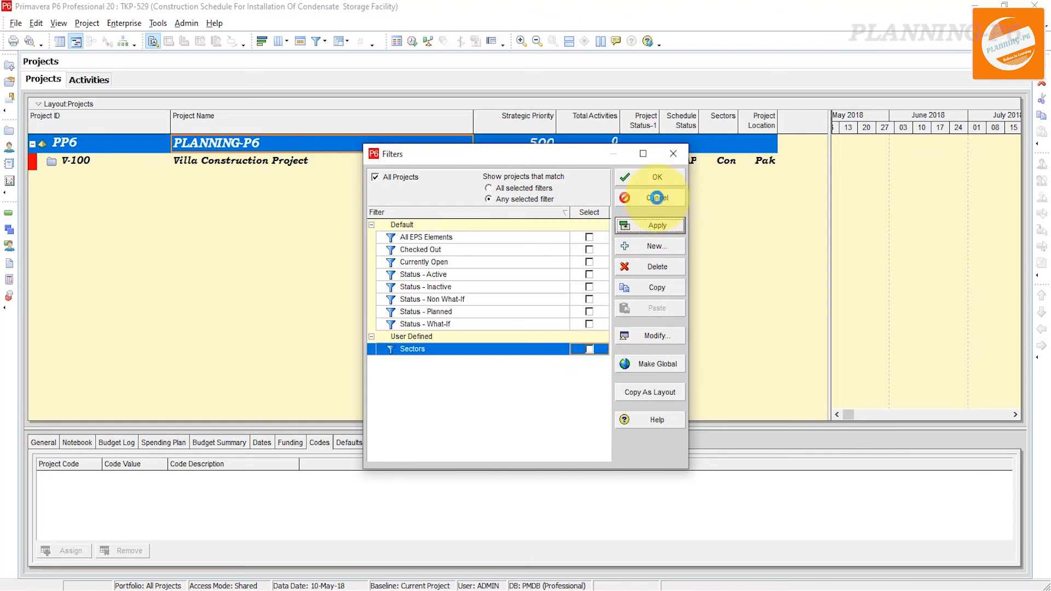
click(659, 183)
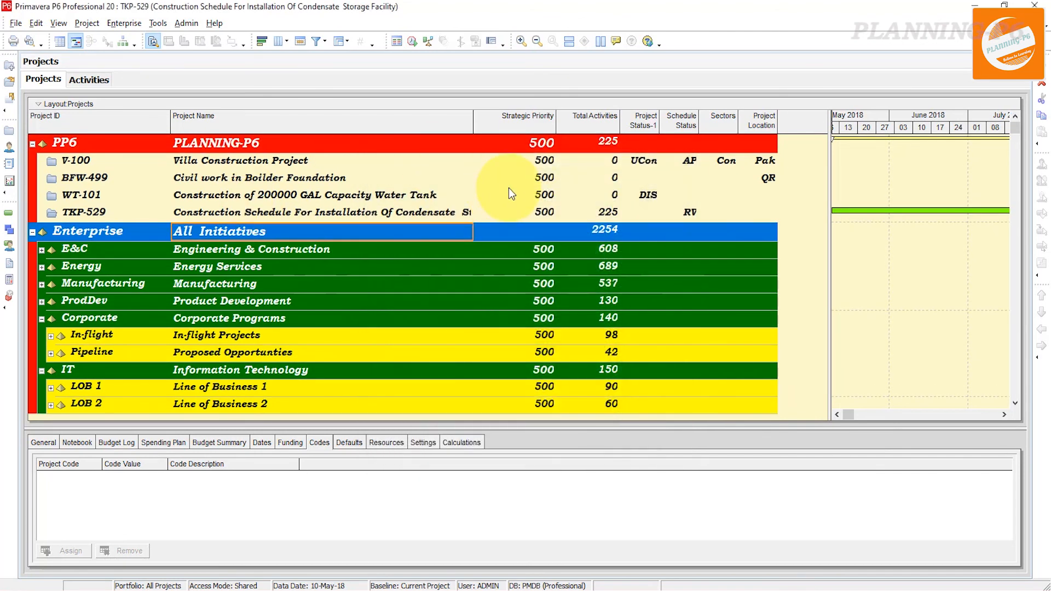